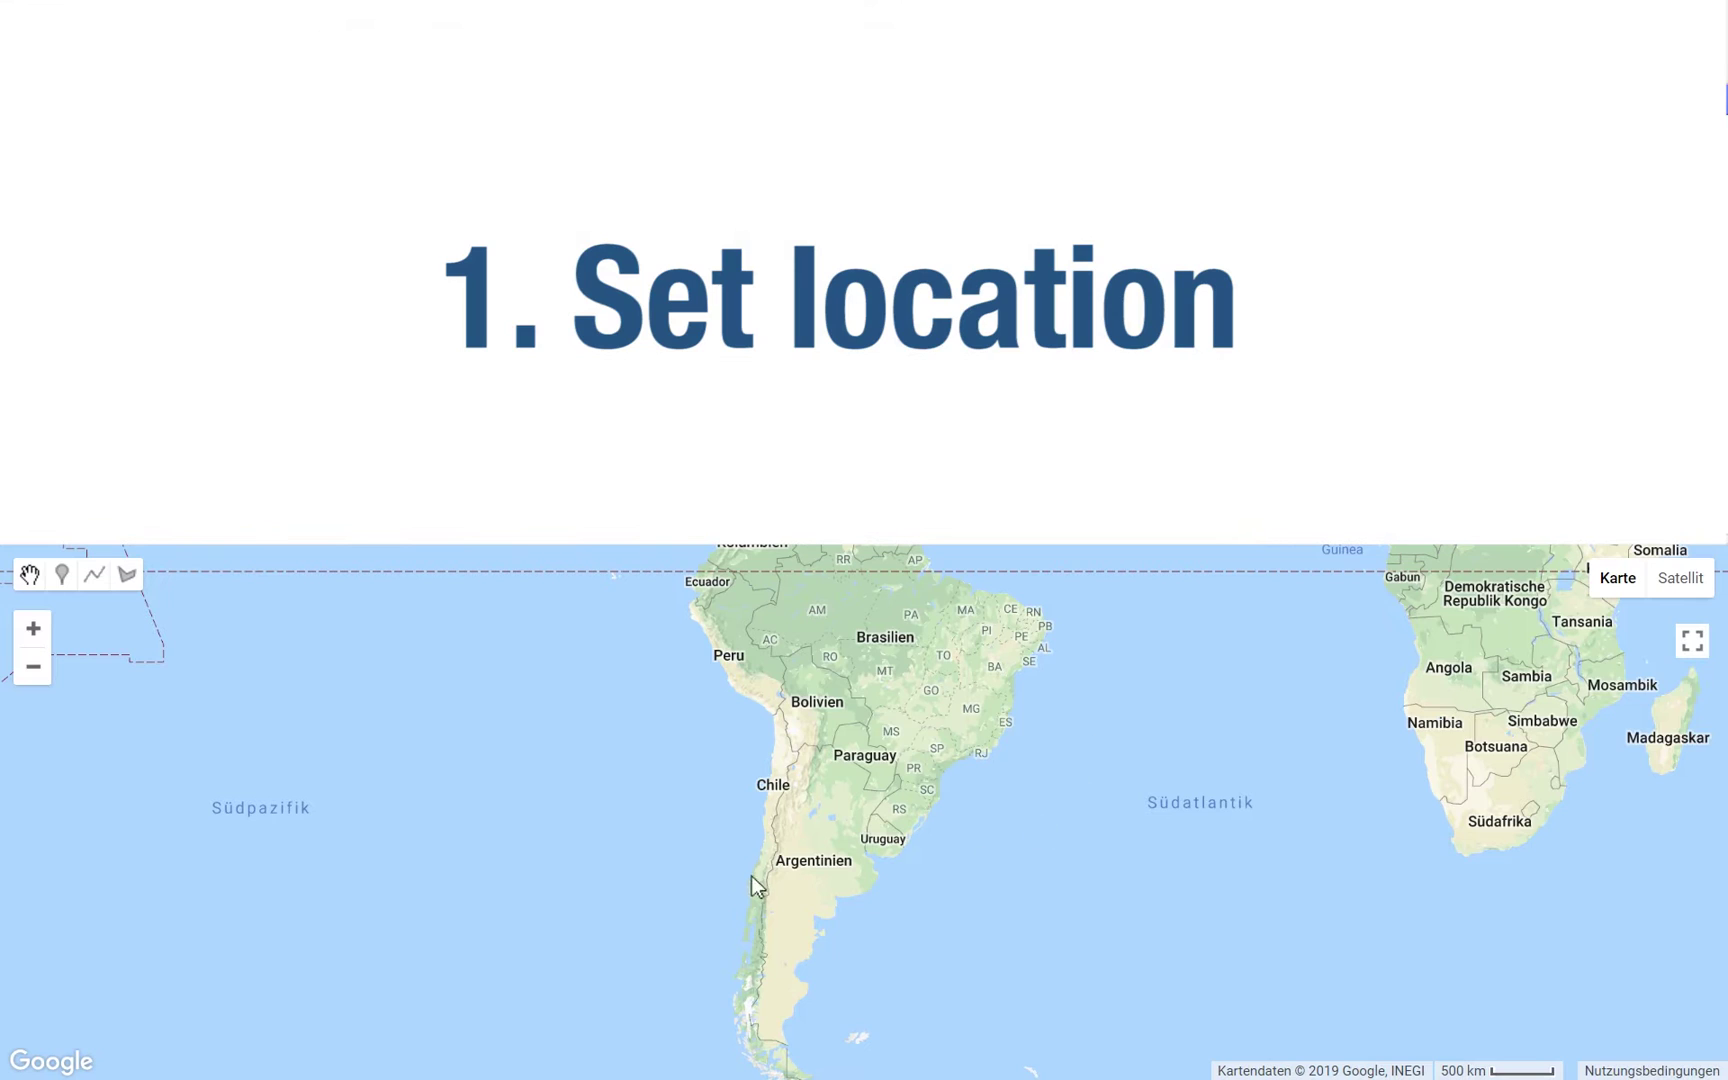
Zoom the map from South America into central Chile around Talca and Empedrado.
scroll(770, 868, "up", 4)
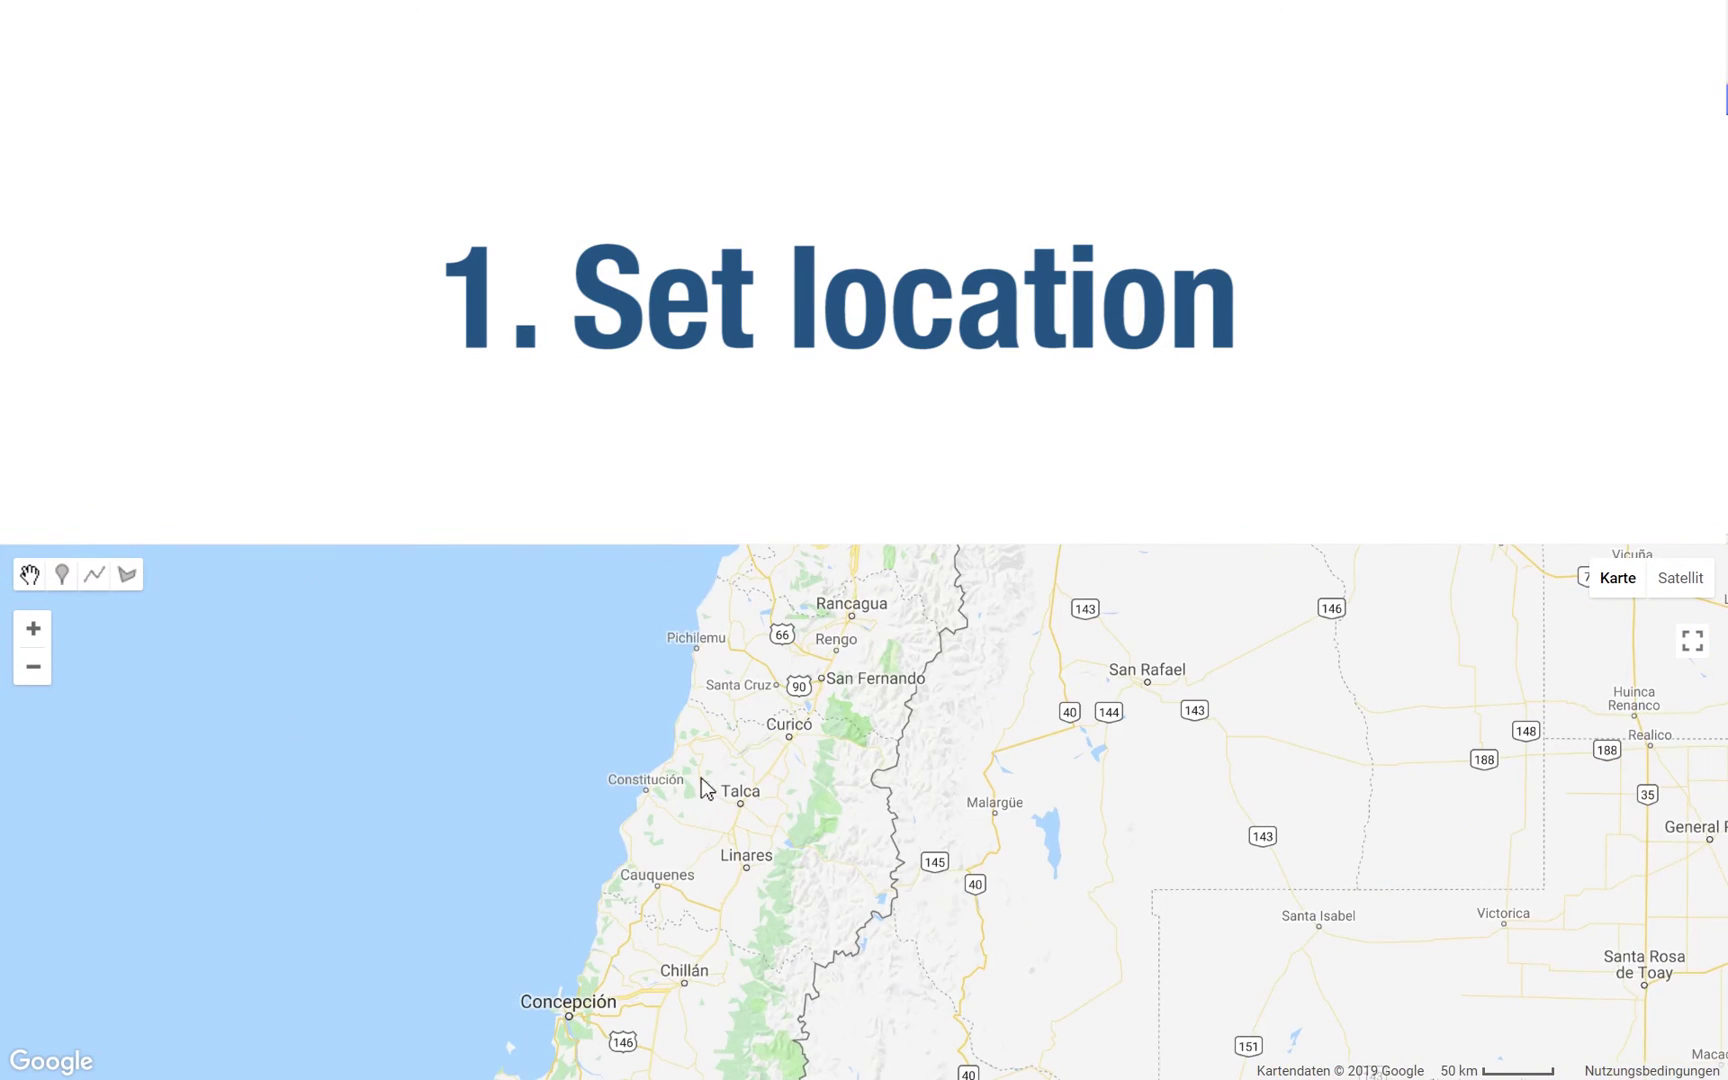
scroll(626, 859, "up", 3)
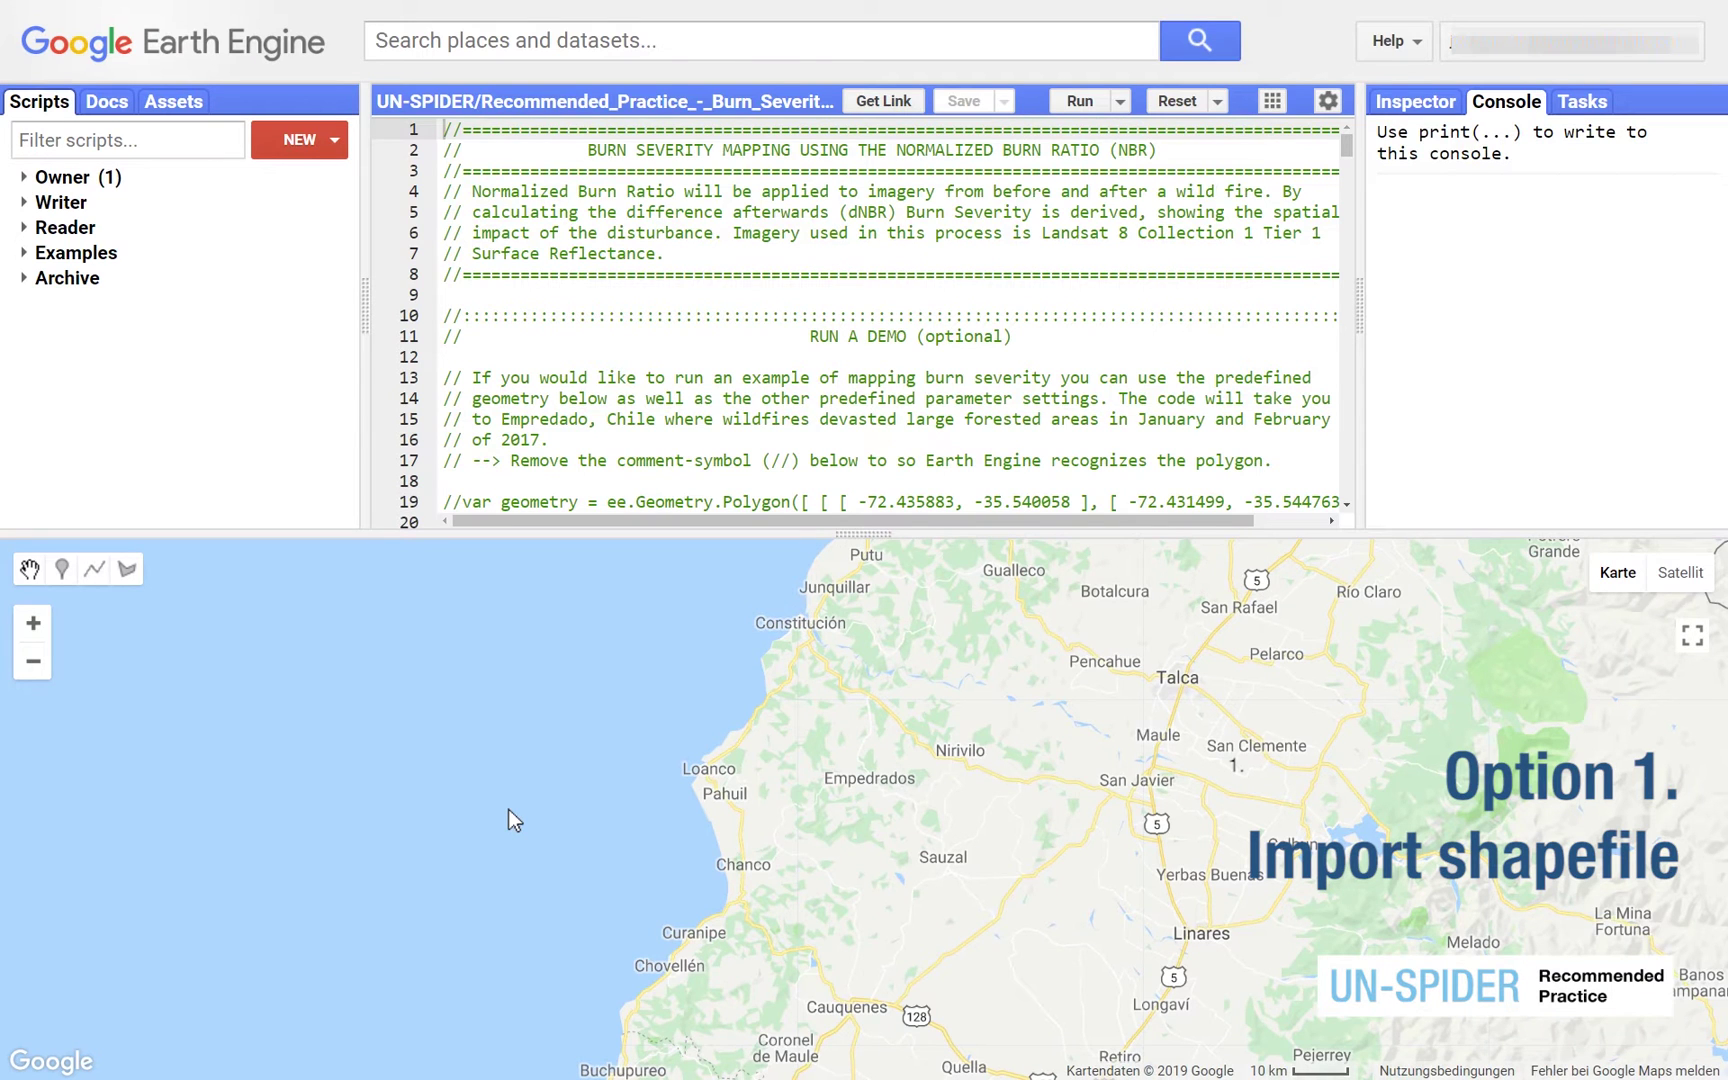
Upload Empedrado.dbf, .prj, .shp and .shx as a new table asset named Empedrado.
left_click(184, 108)
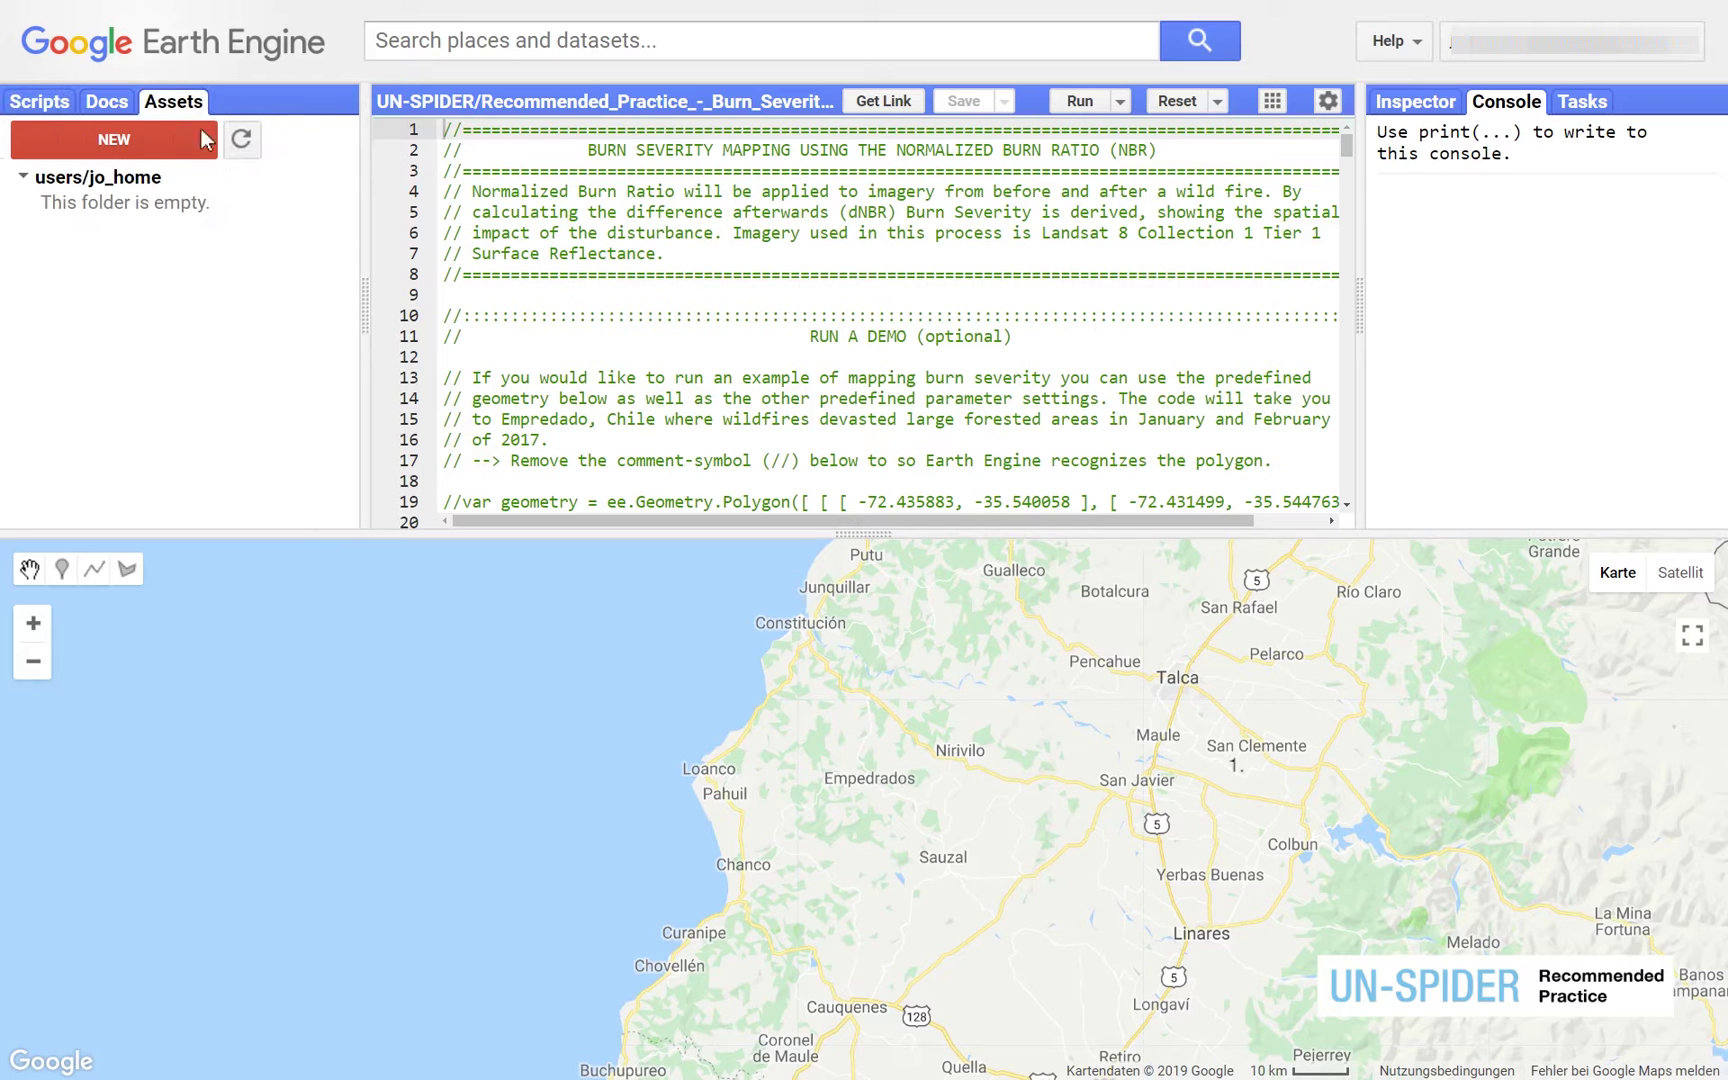
left_click(204, 141)
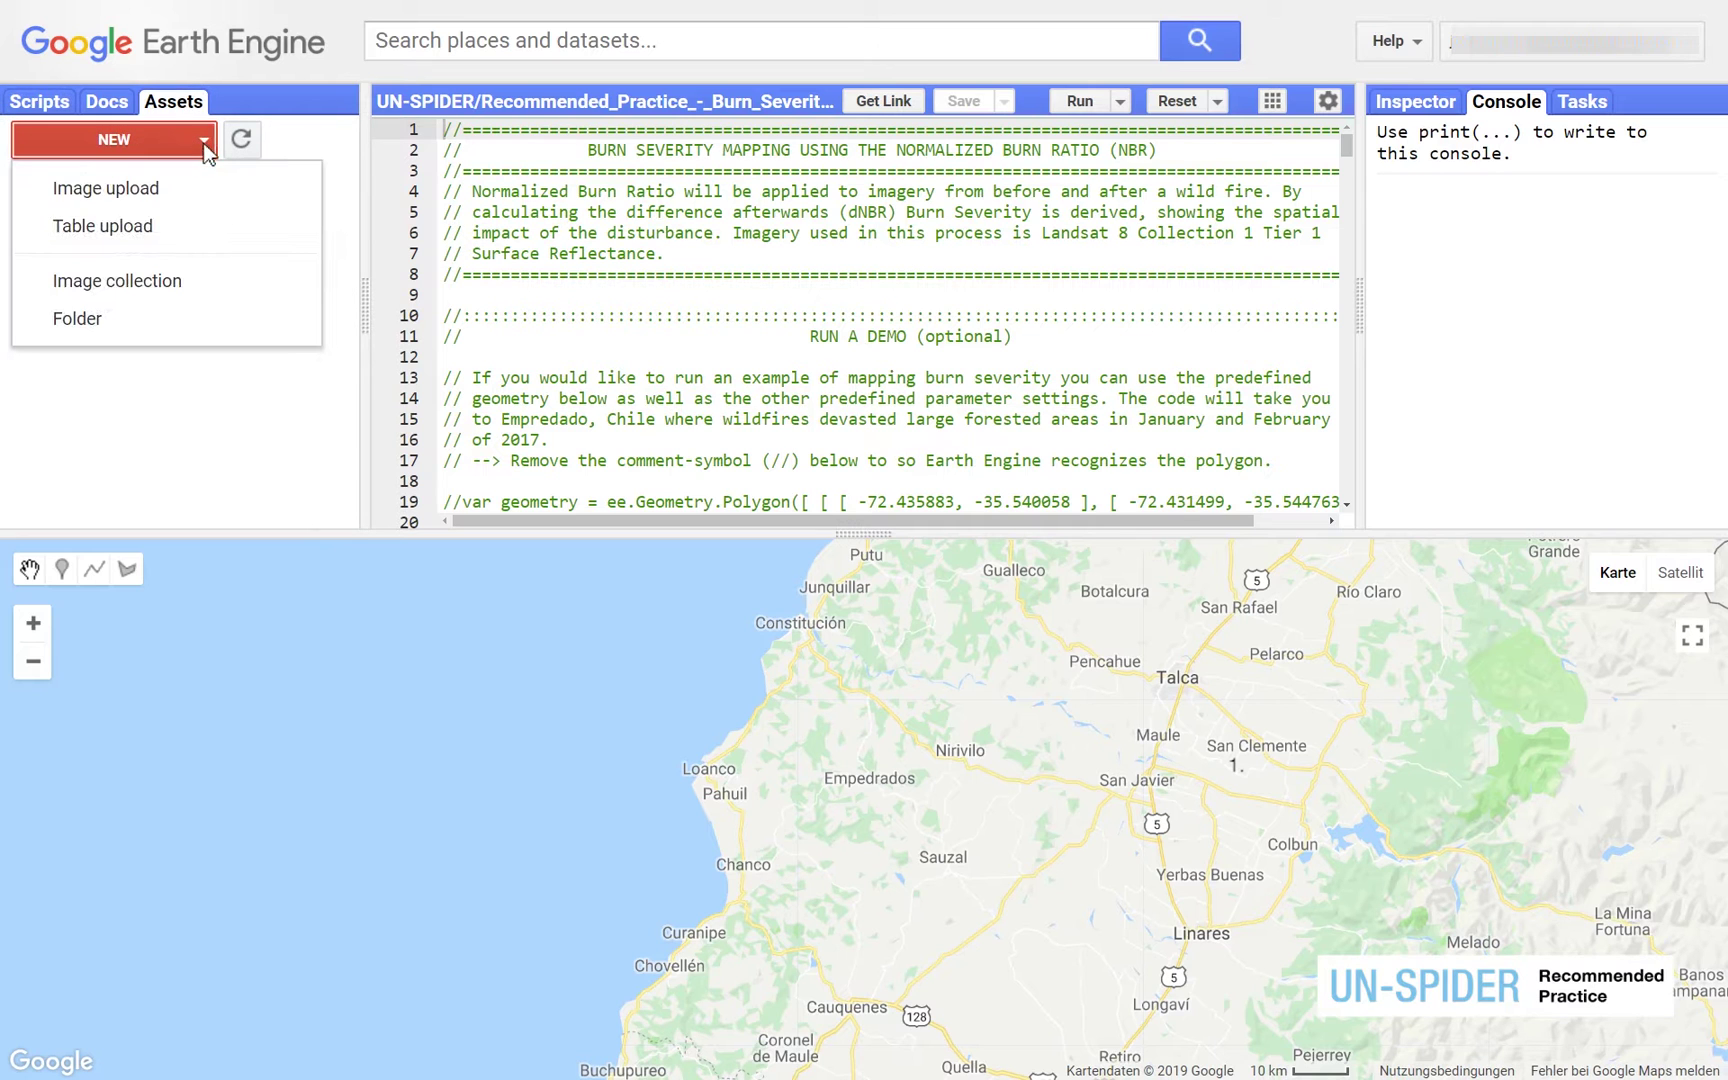
left_click(188, 226)
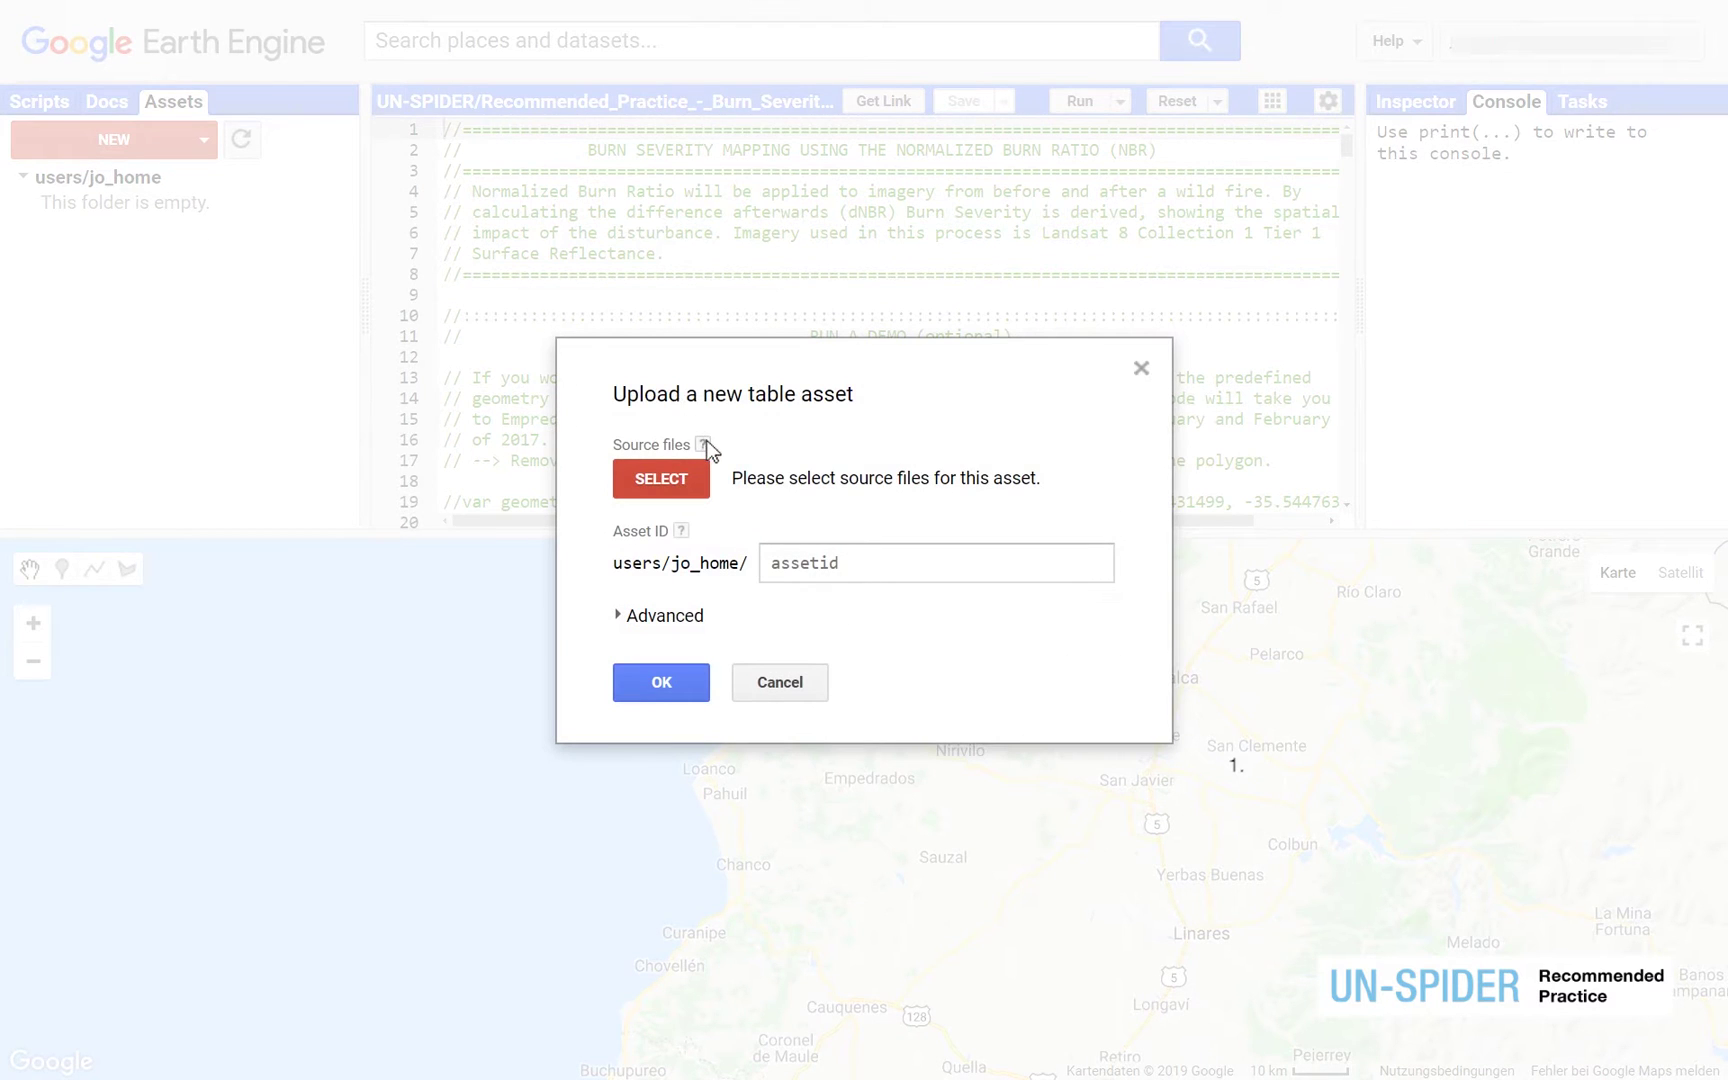
mouse_move(708, 452)
left_click(694, 482)
left_click(343, 126)
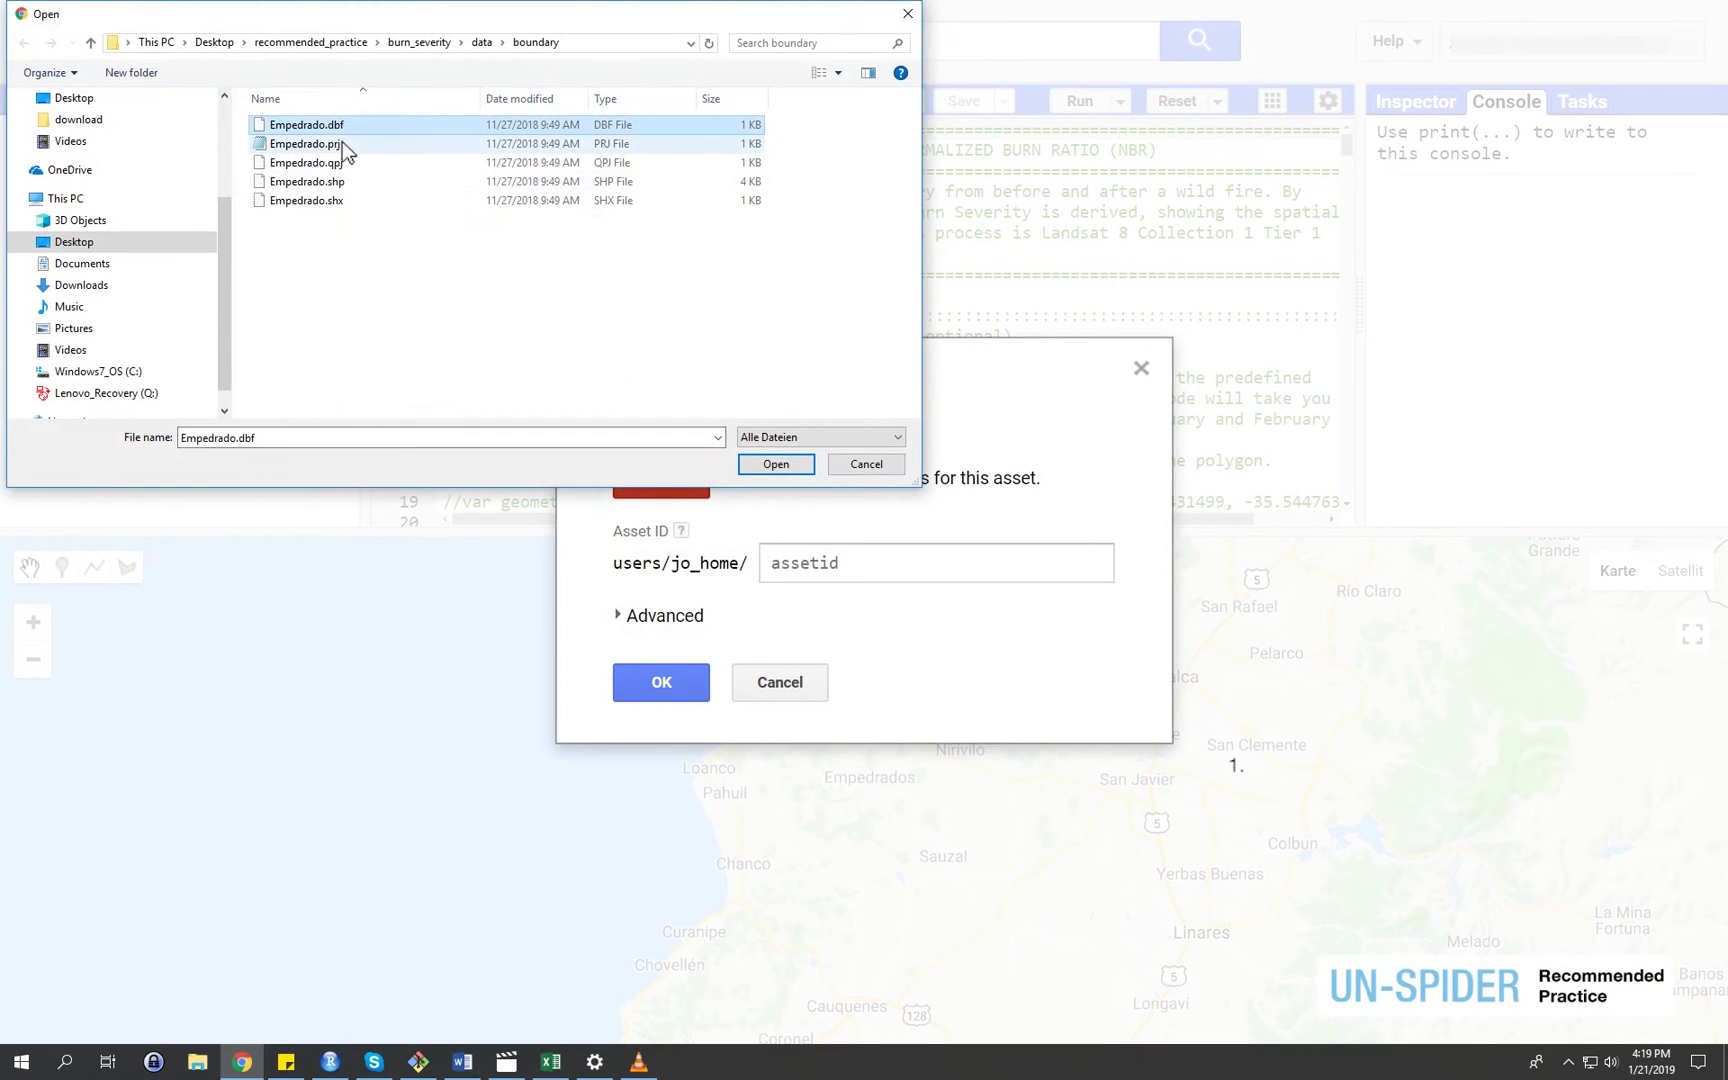
left_click(342, 144, "ctrl")
left_click(348, 181, "ctrl")
left_click(348, 200, "ctrl")
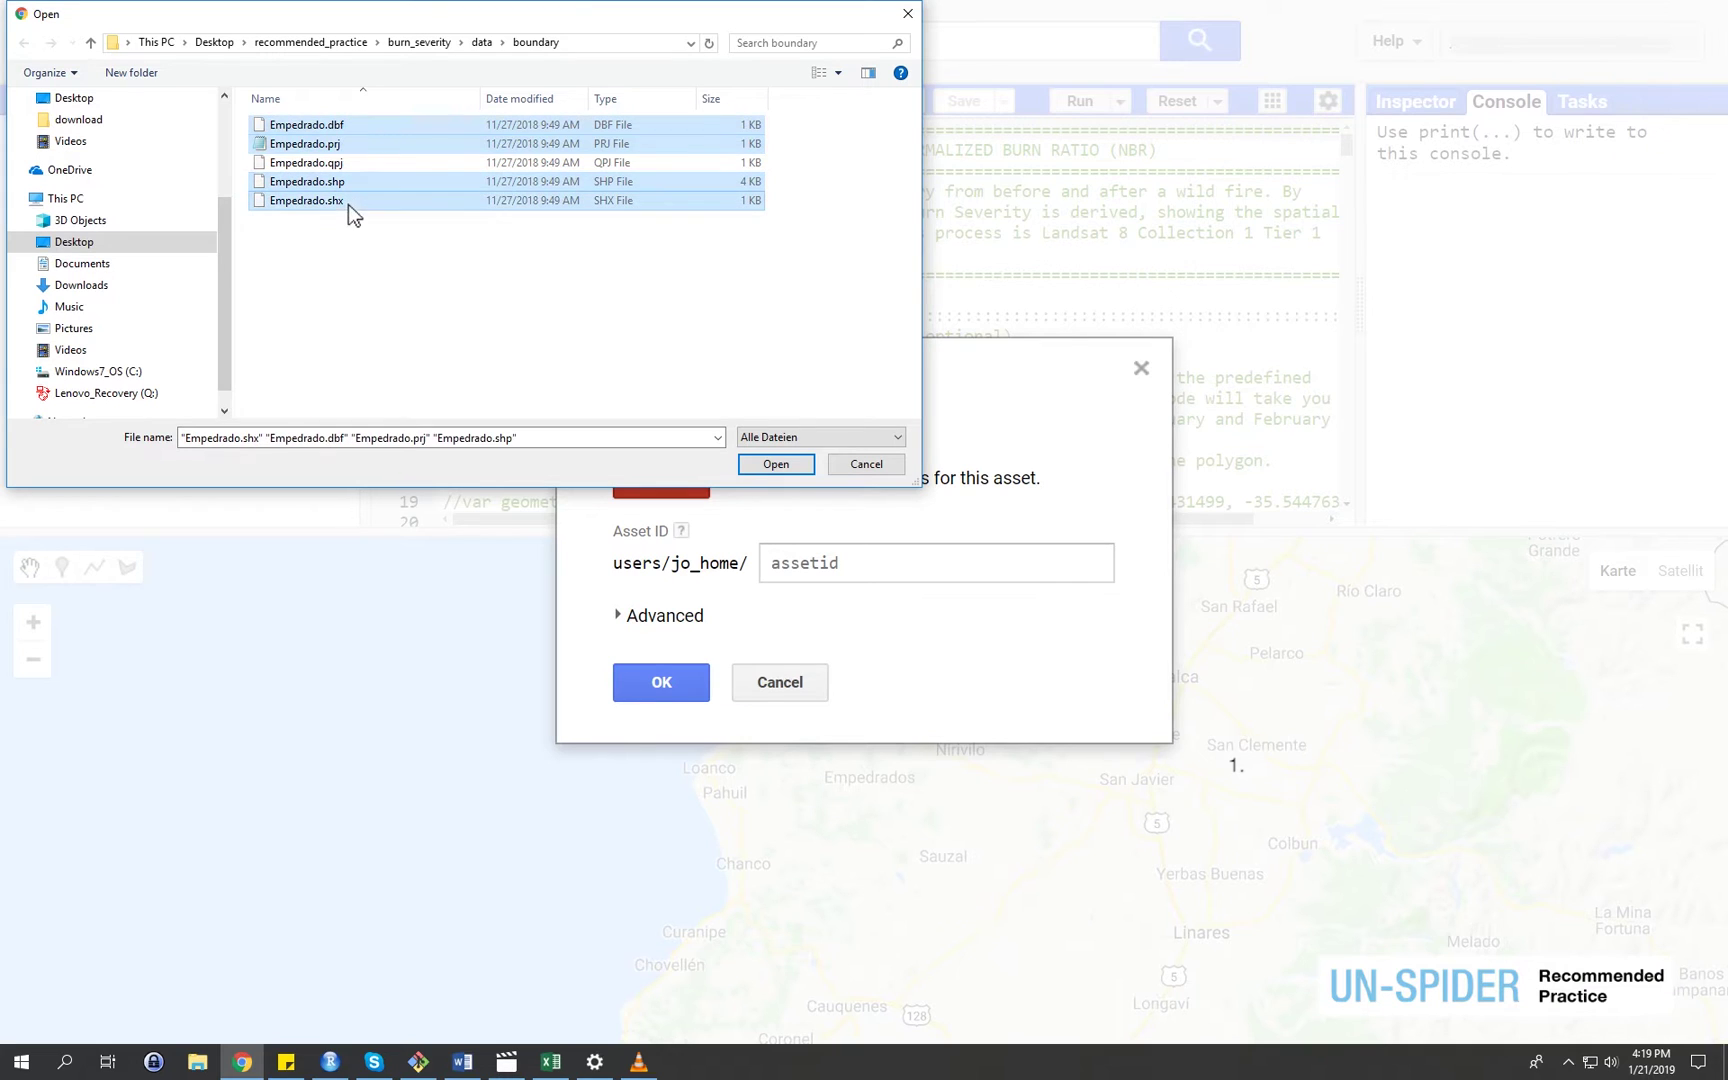
left_click(773, 465)
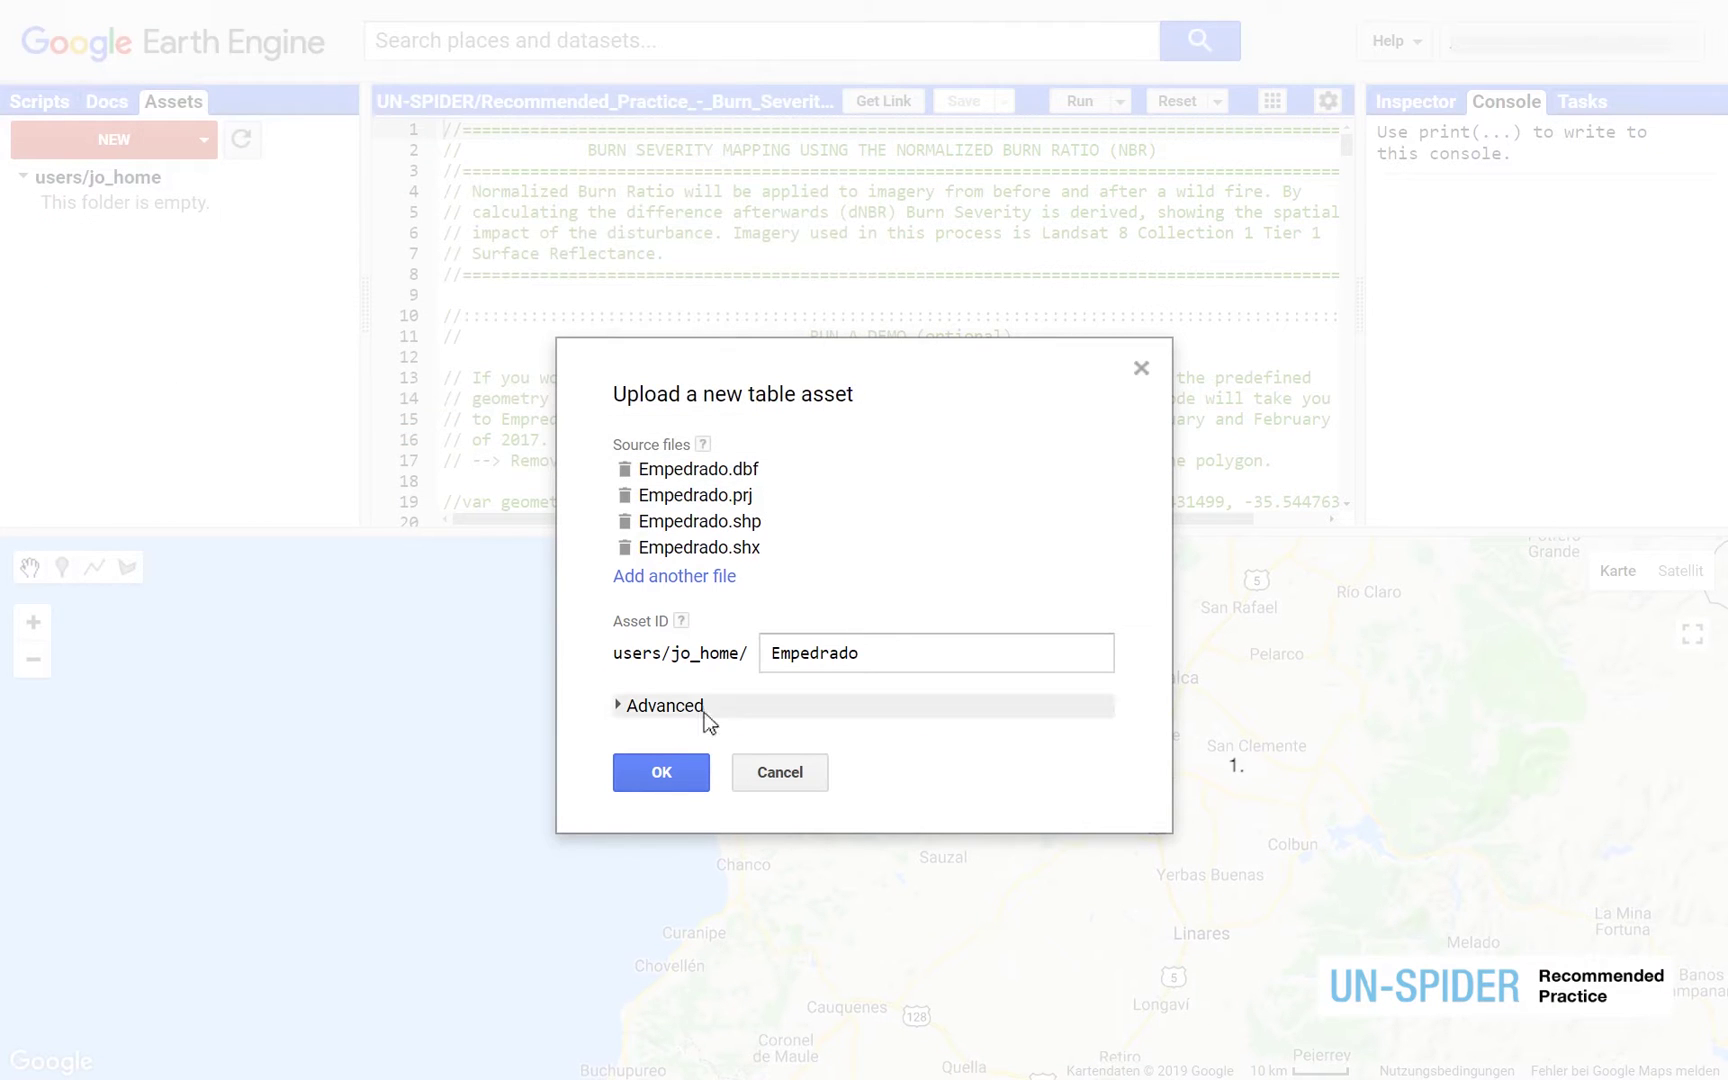
left_click(682, 776)
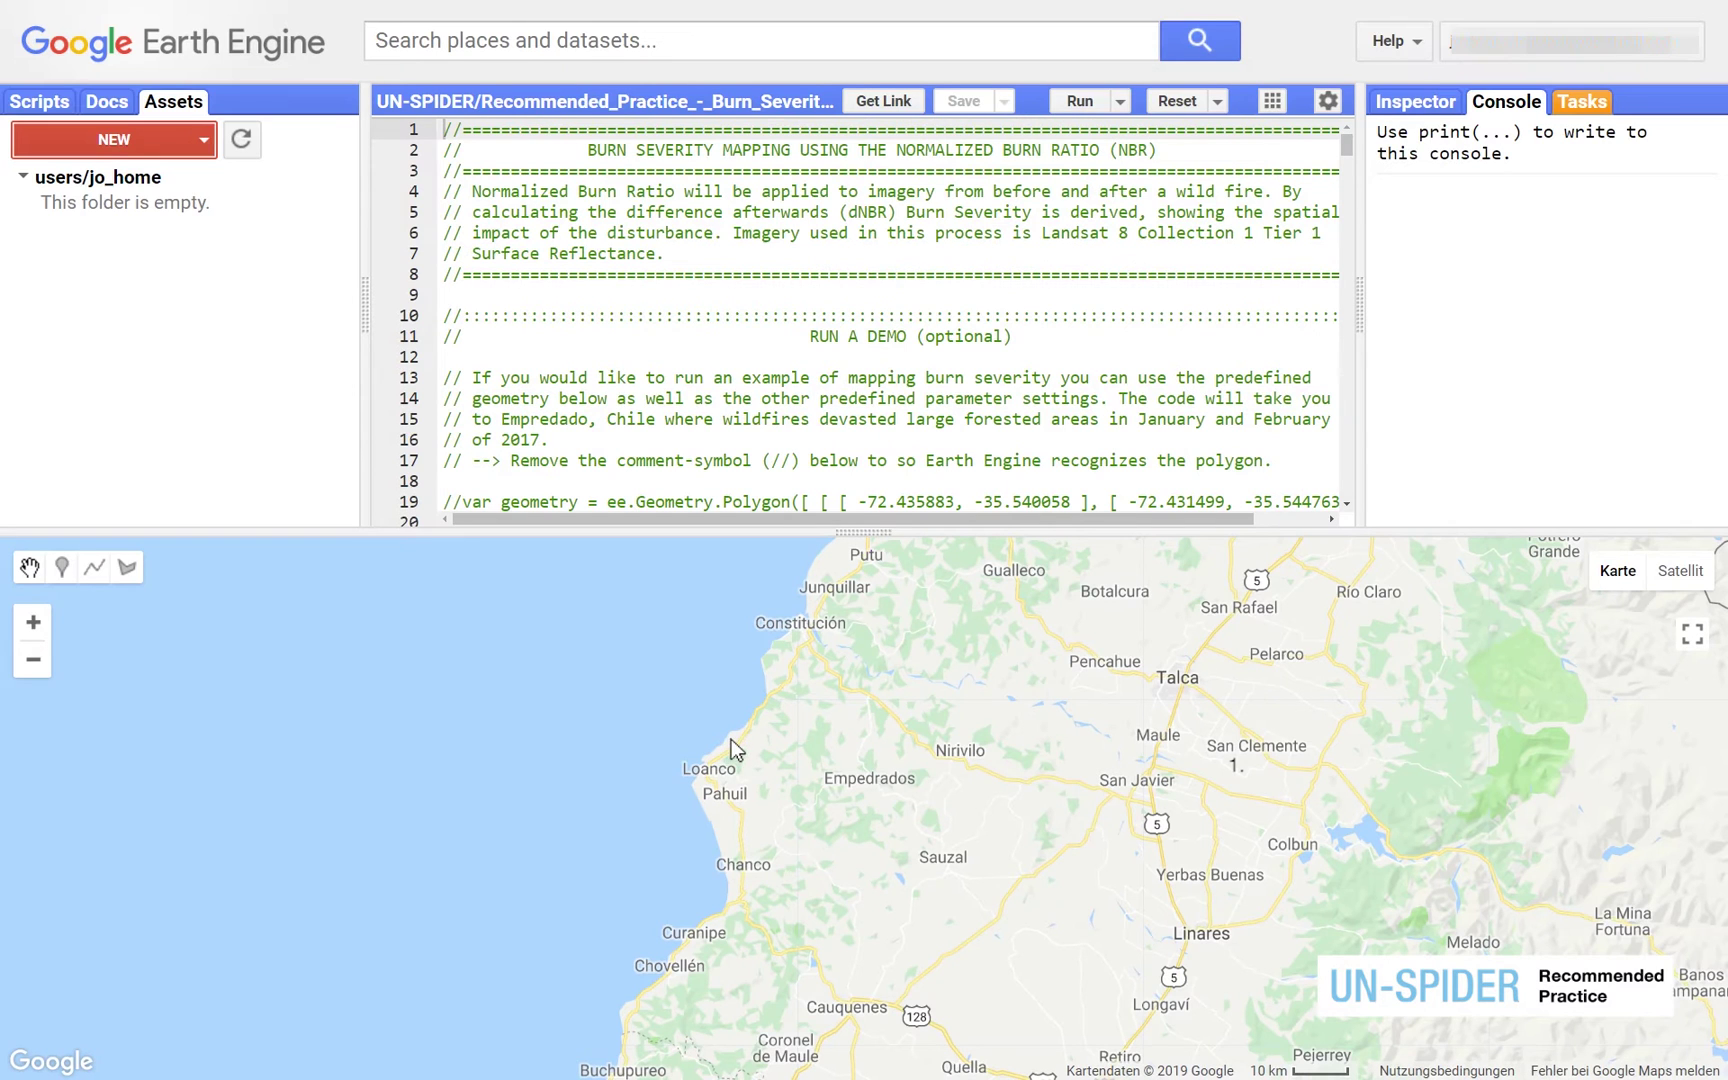
Check the upload task, then import the Empedrado asset as a variable named 'geometry'.
left_click(1591, 104)
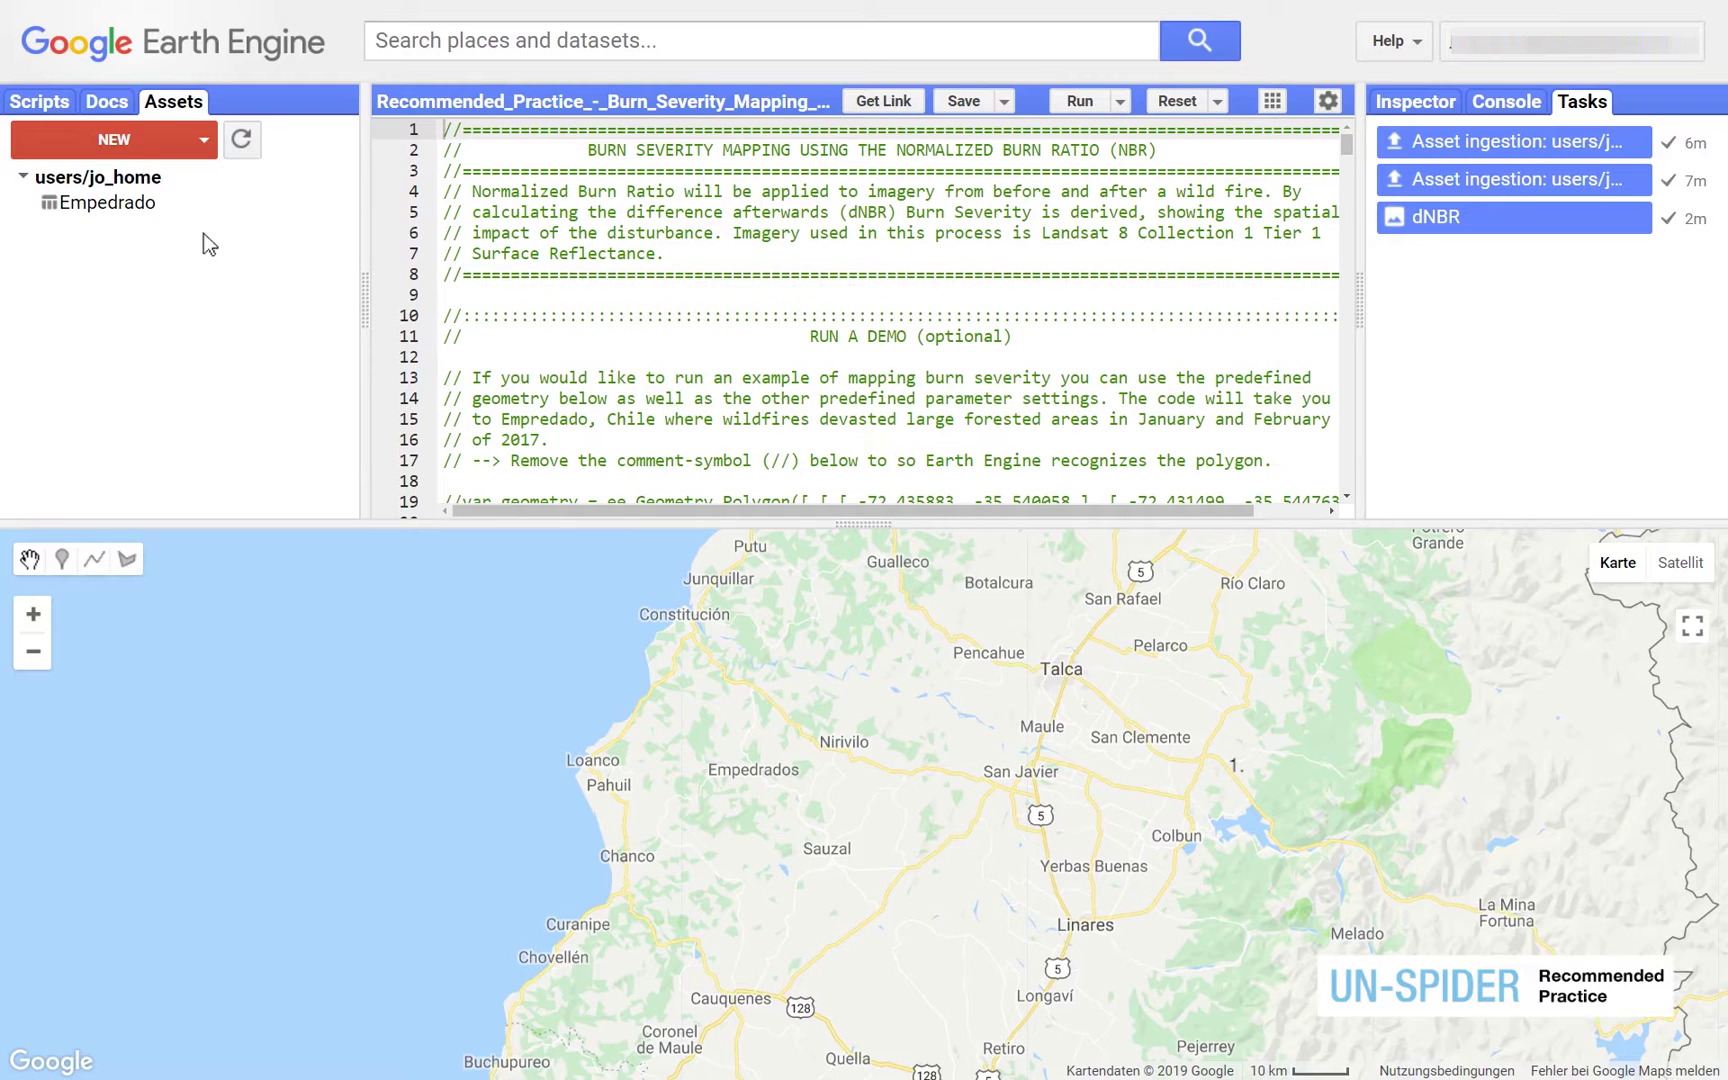
mouse_move(193, 214)
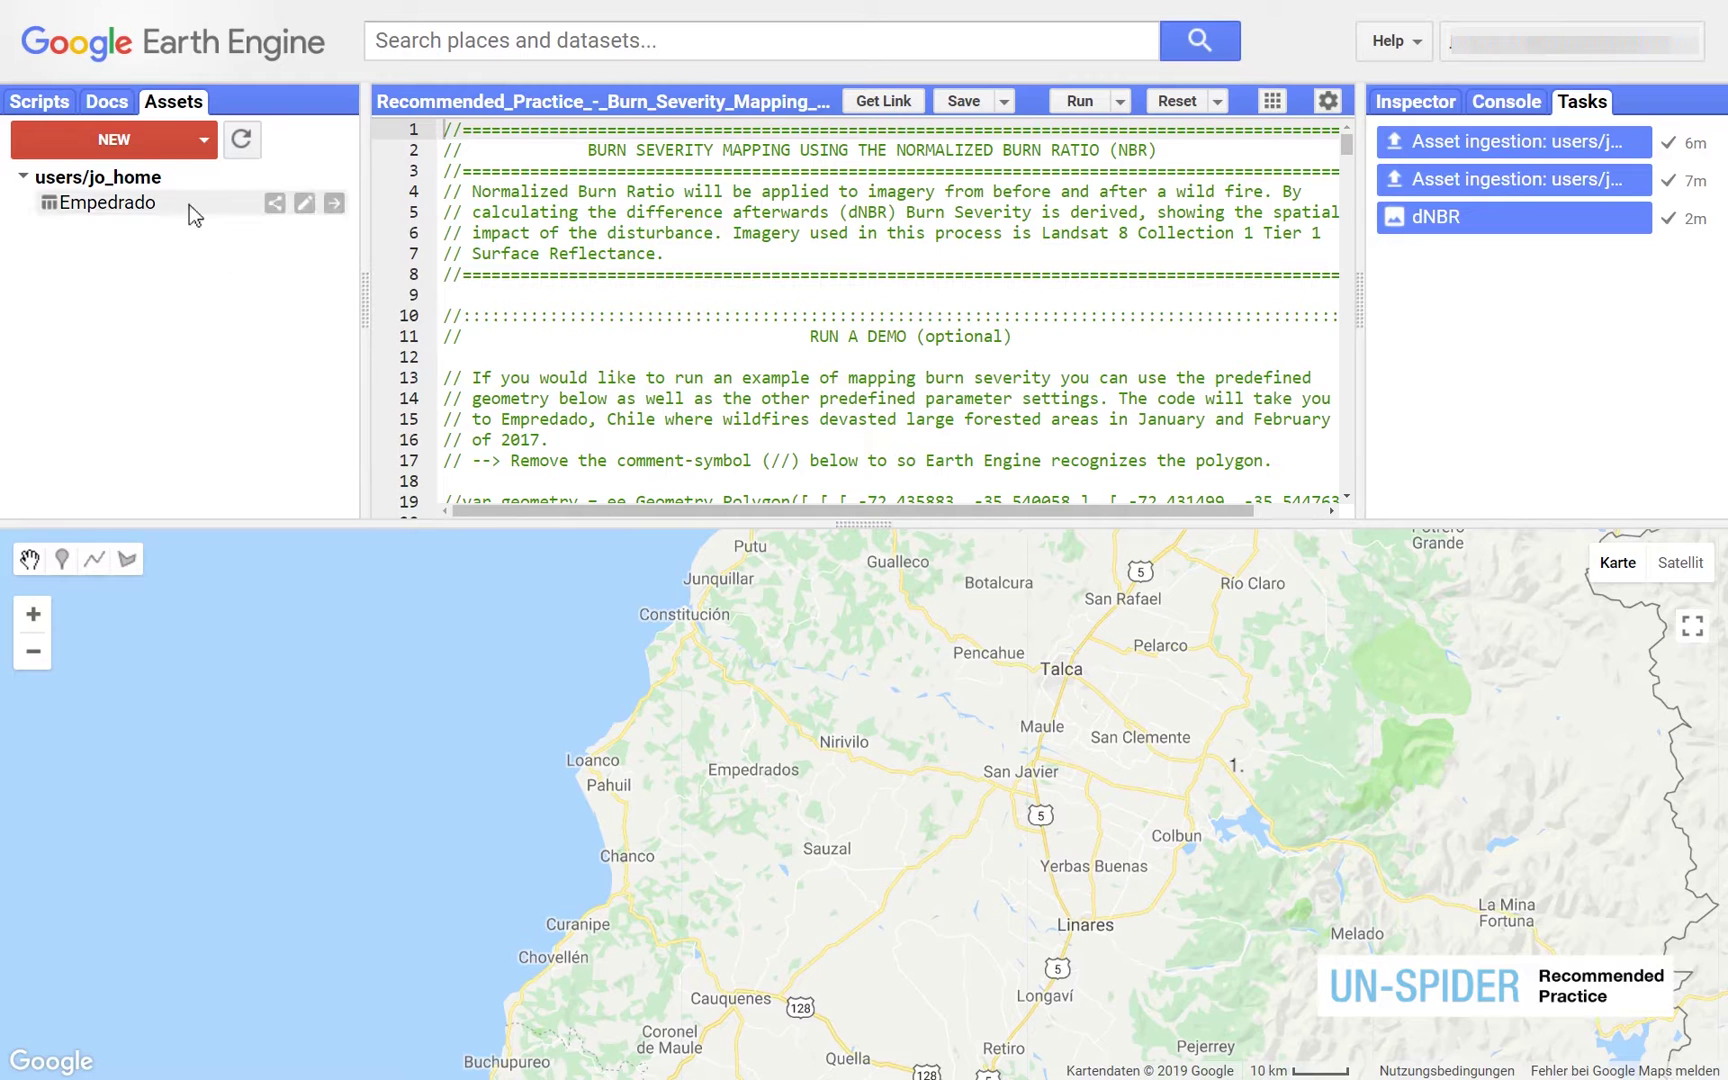
left_click(333, 204)
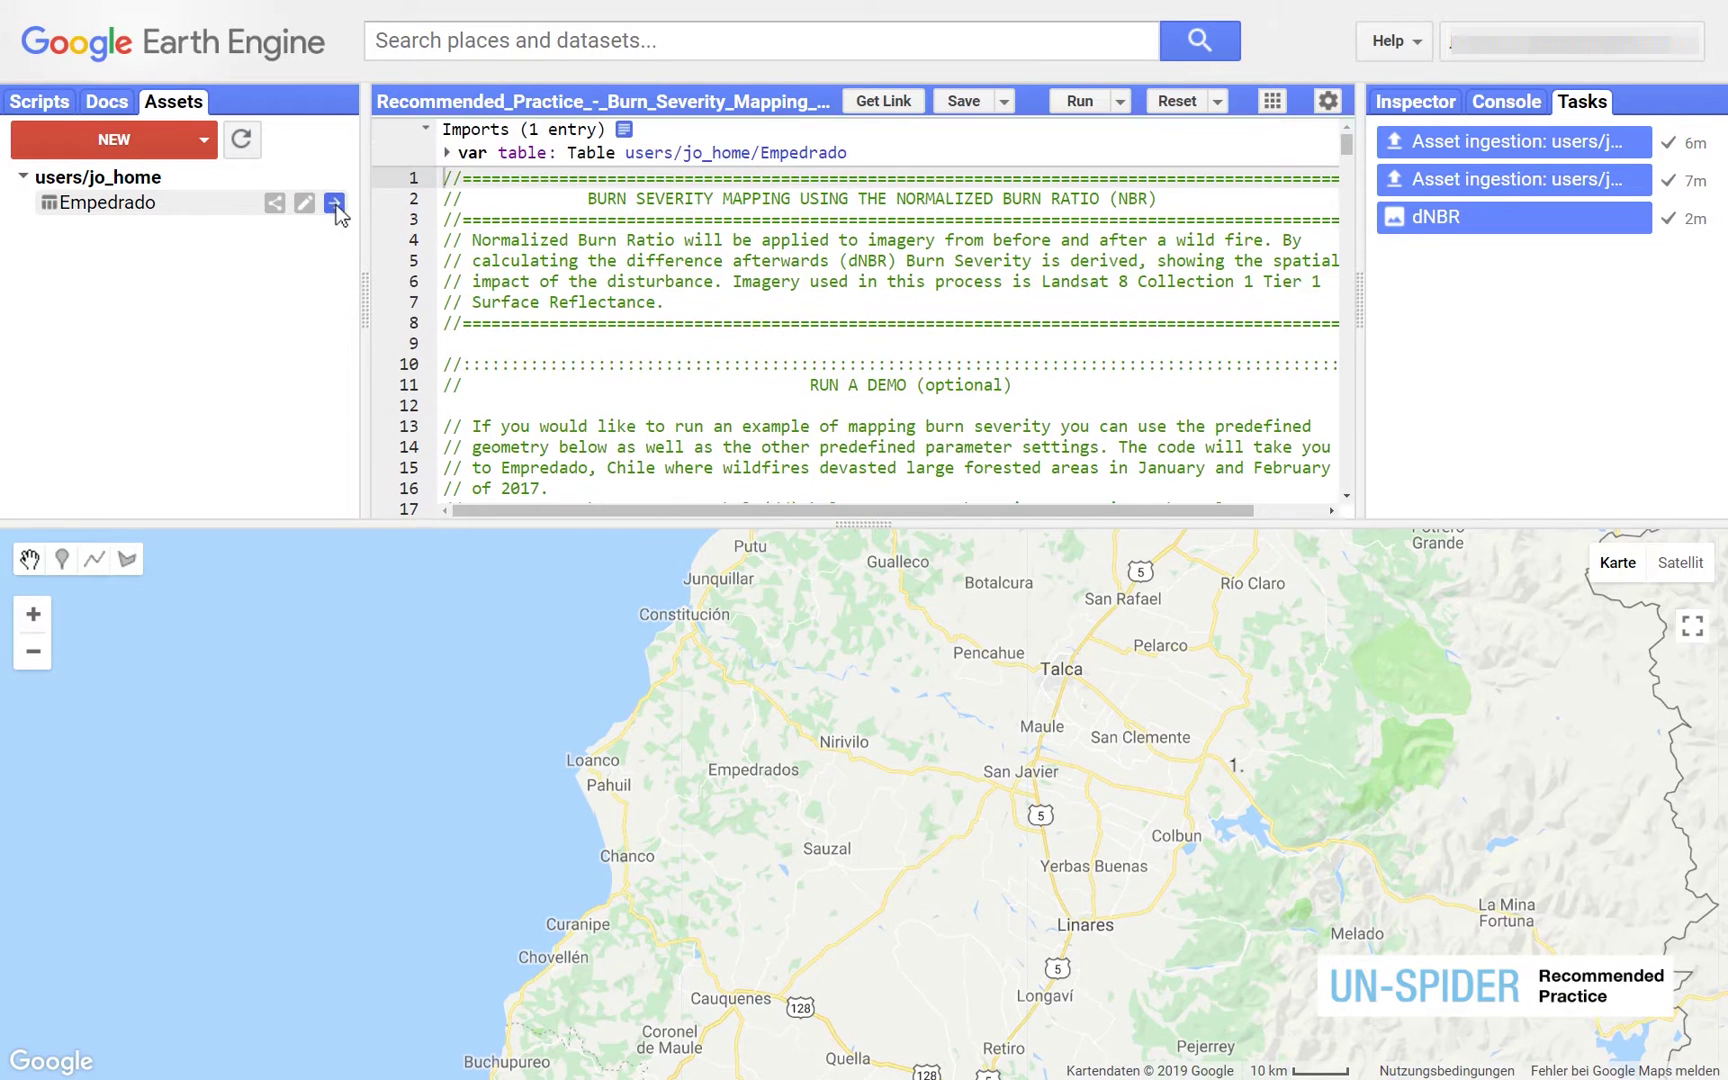
left_click(524, 158)
type("geo")
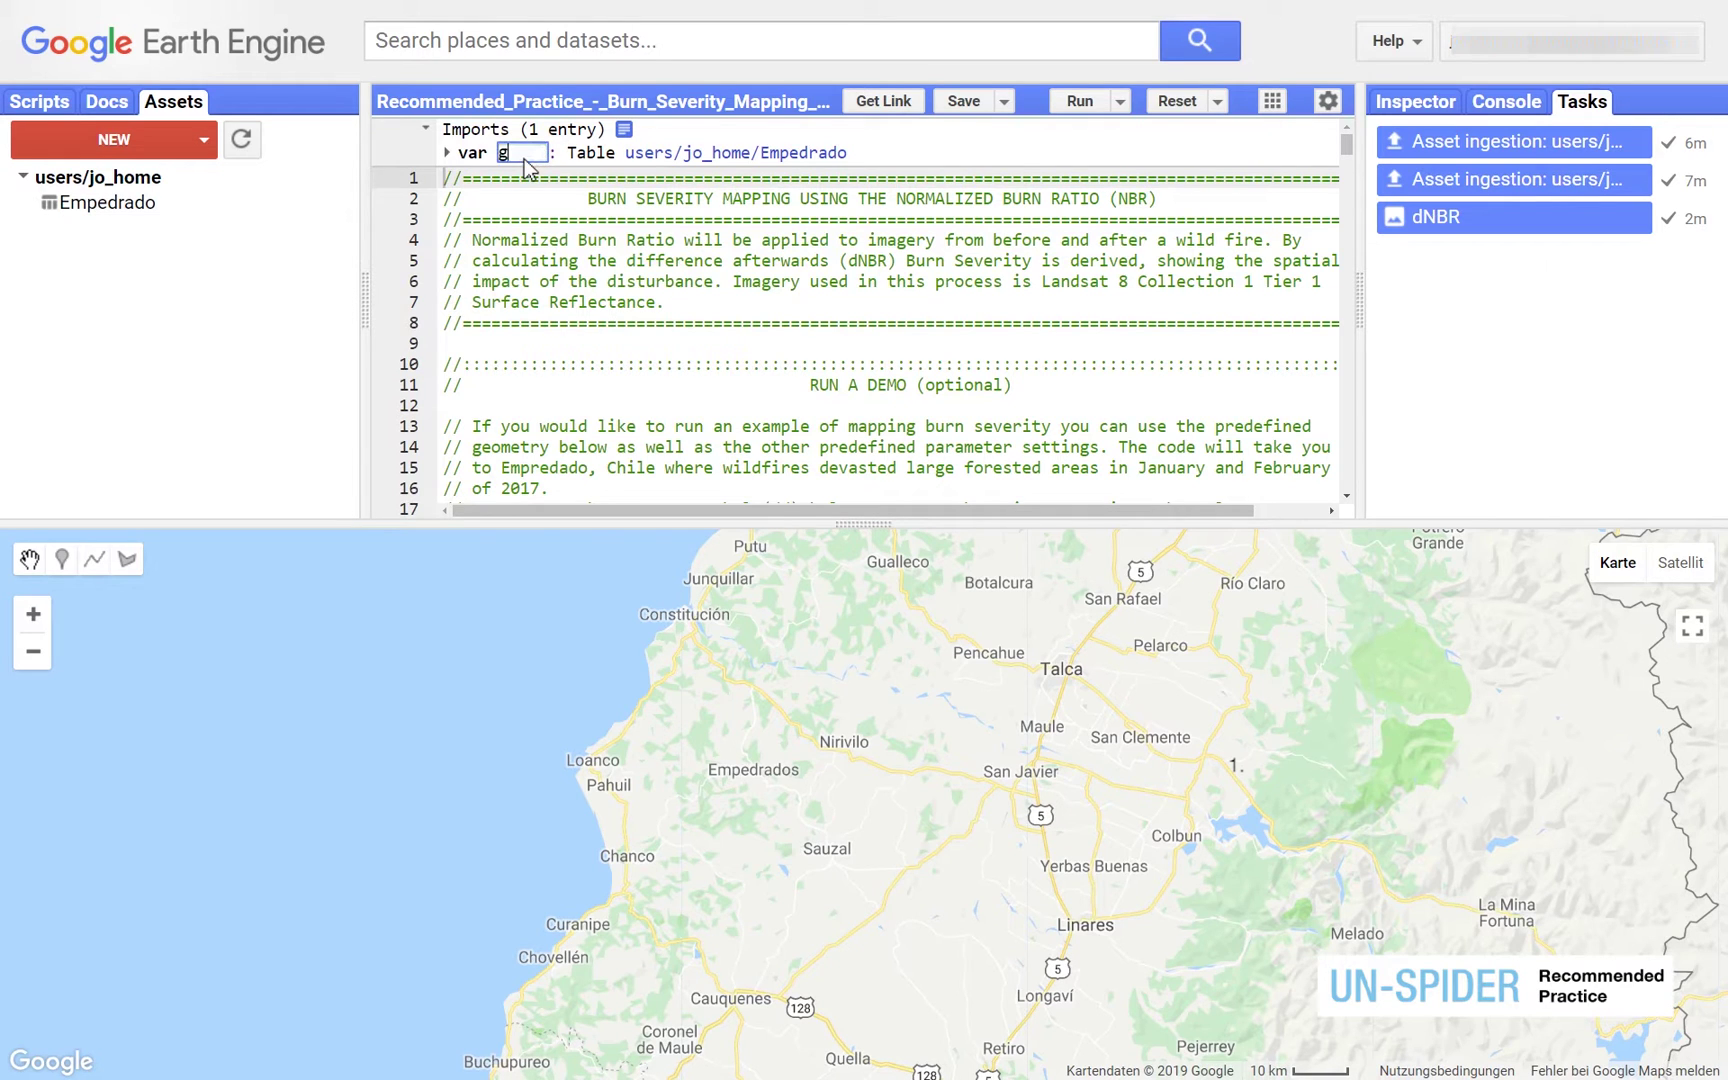
type("metry")
key("Return")
left_click(449, 153)
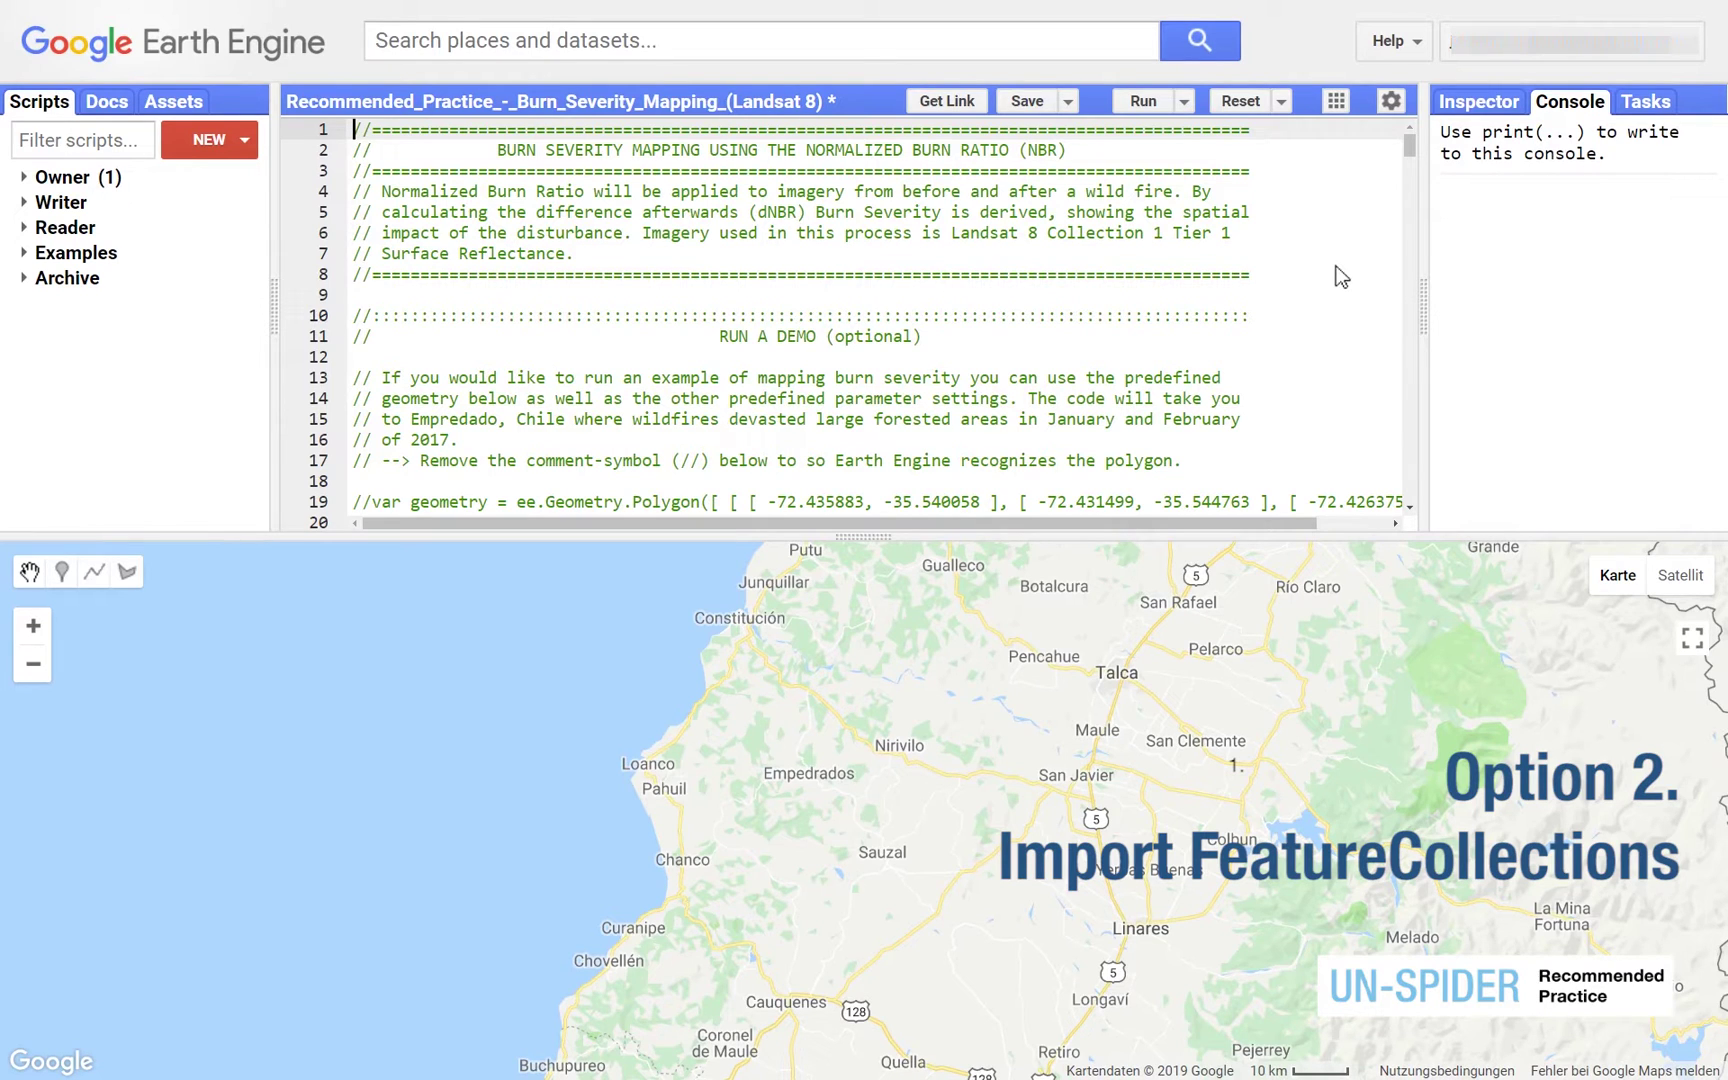
Replace study-area comment lines 28–31 with the pasted ee.FeatureCollection geometry line.
scroll(1341, 277, "down", 4)
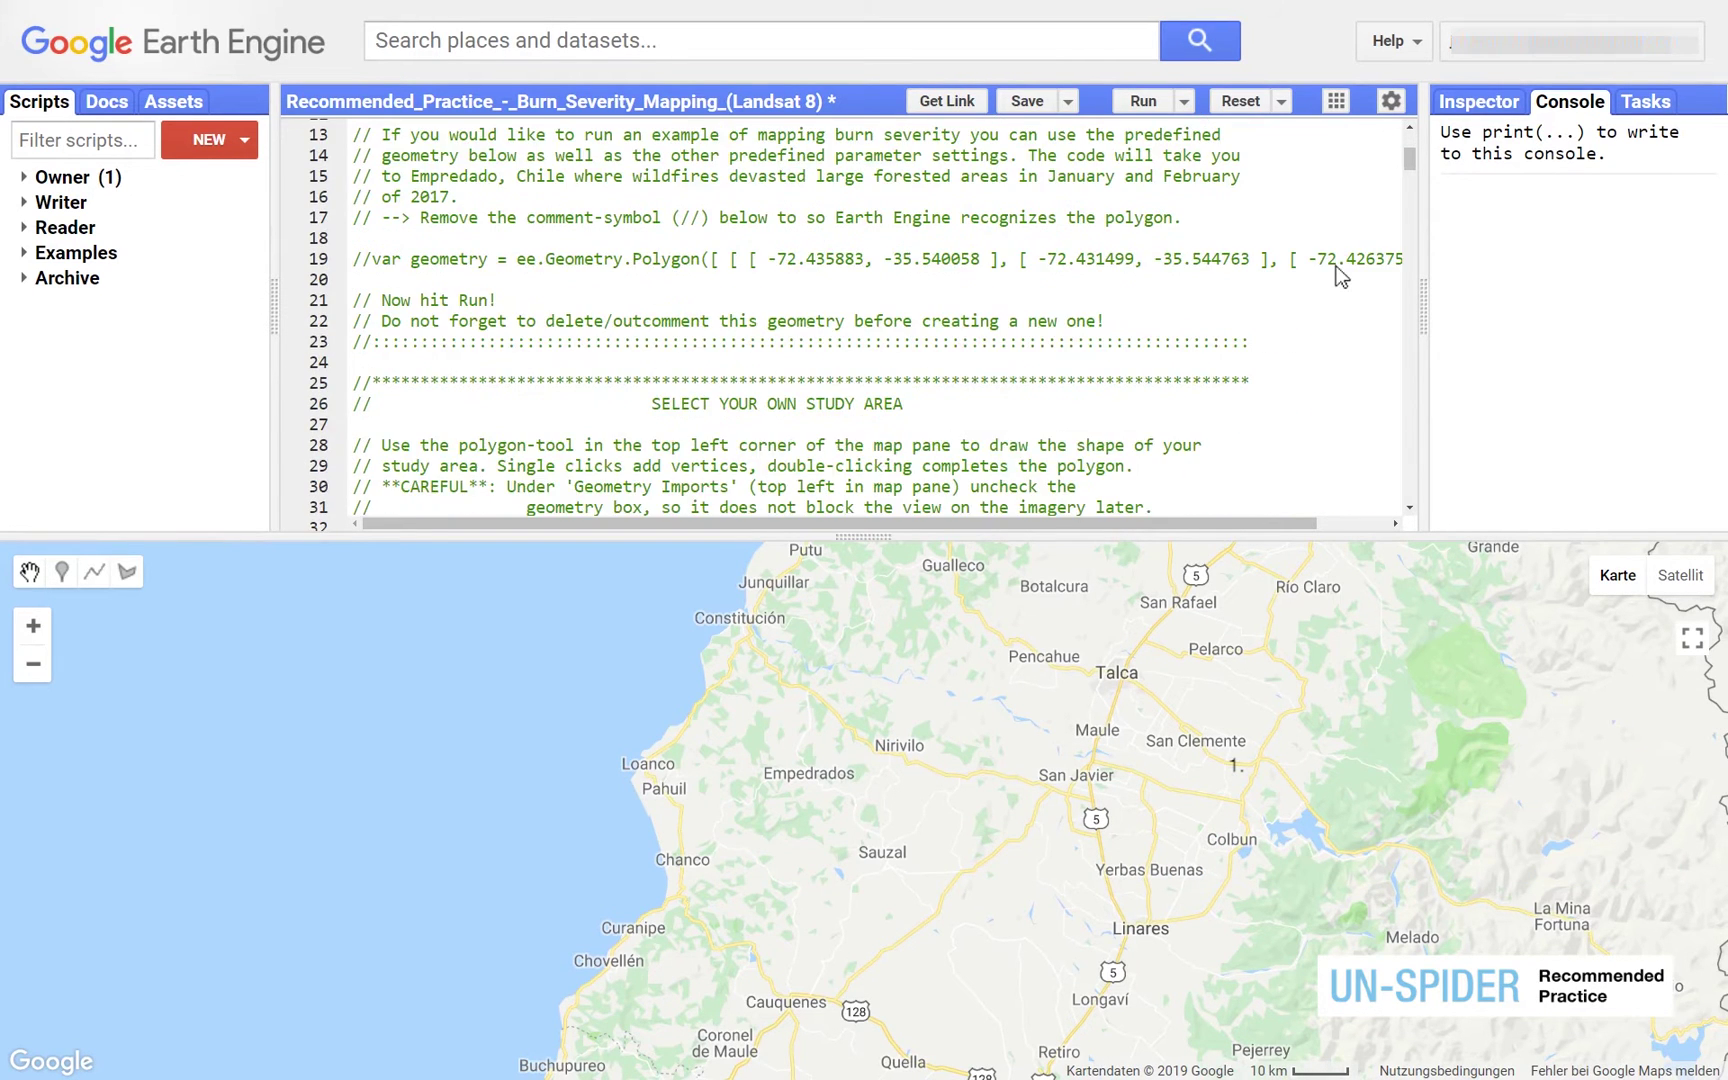
scroll(1341, 277, "down", 1)
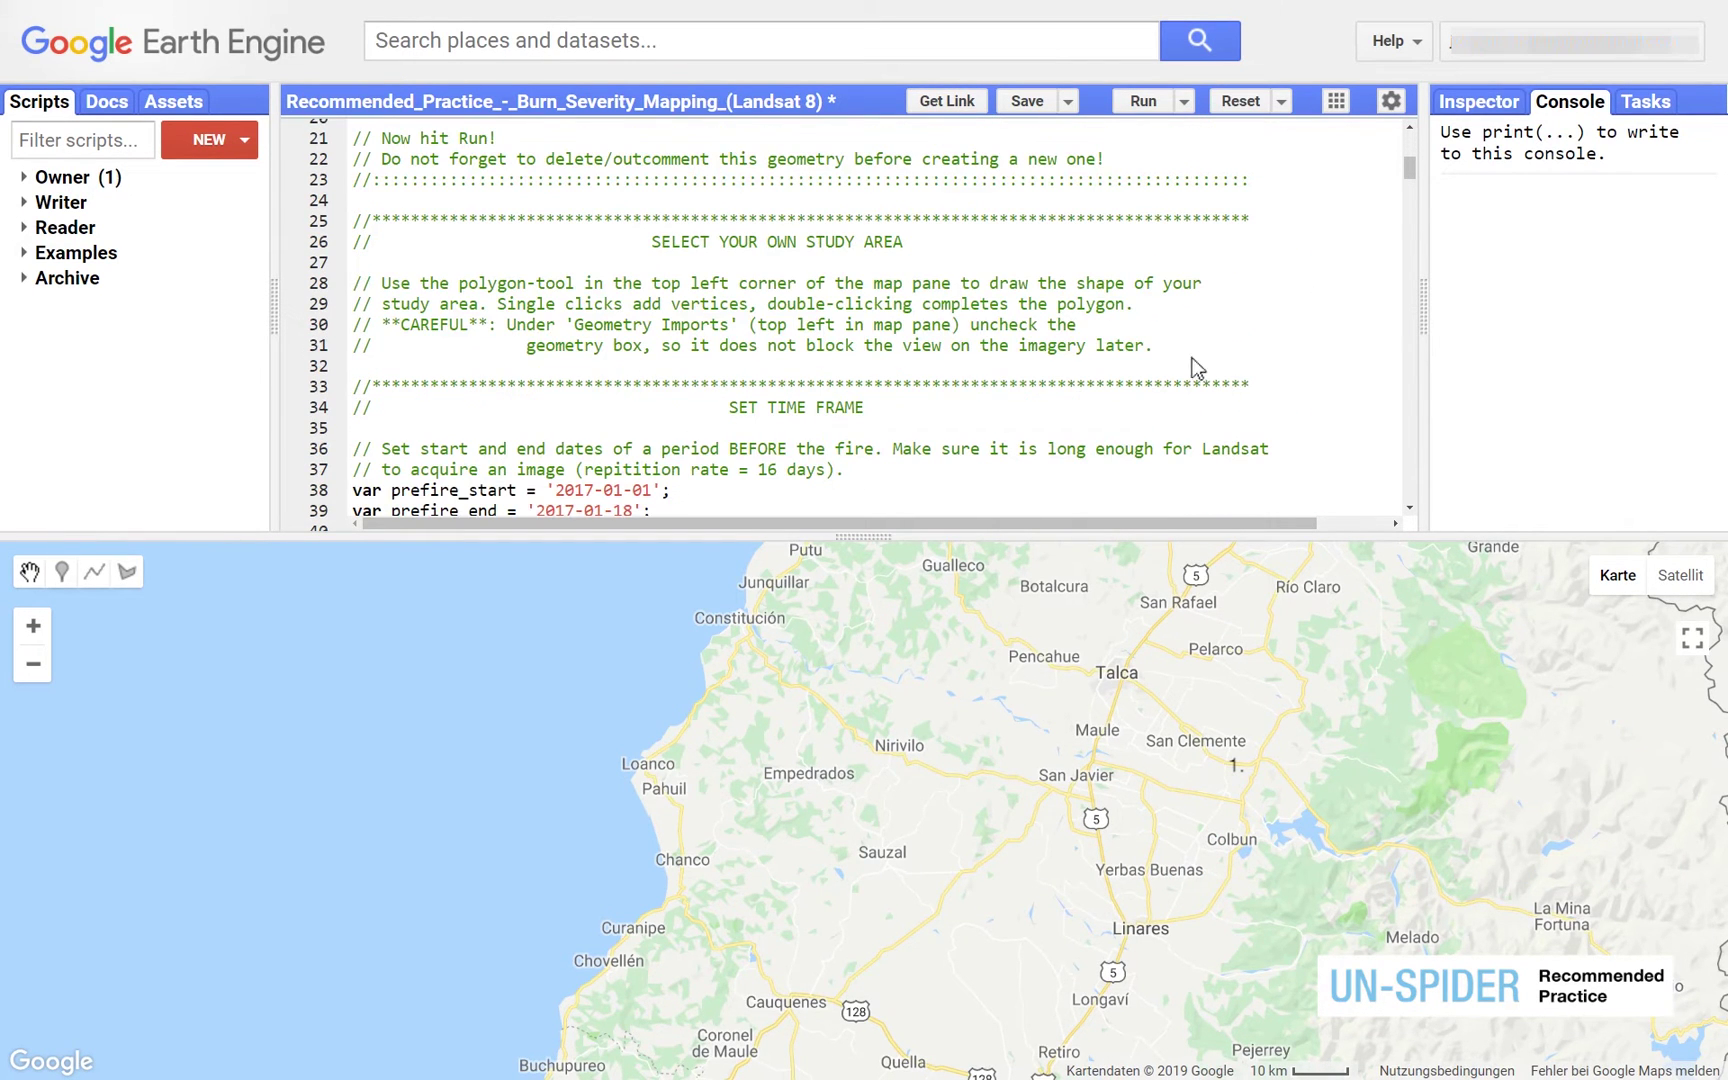
left_click_drag(1153, 345, 356, 287)
type("var geometry = ee.FeatureCollection('USDOS/LSIB_SIMPLE/2017').filterMetadata('country_co', 'equals', 'CS');")
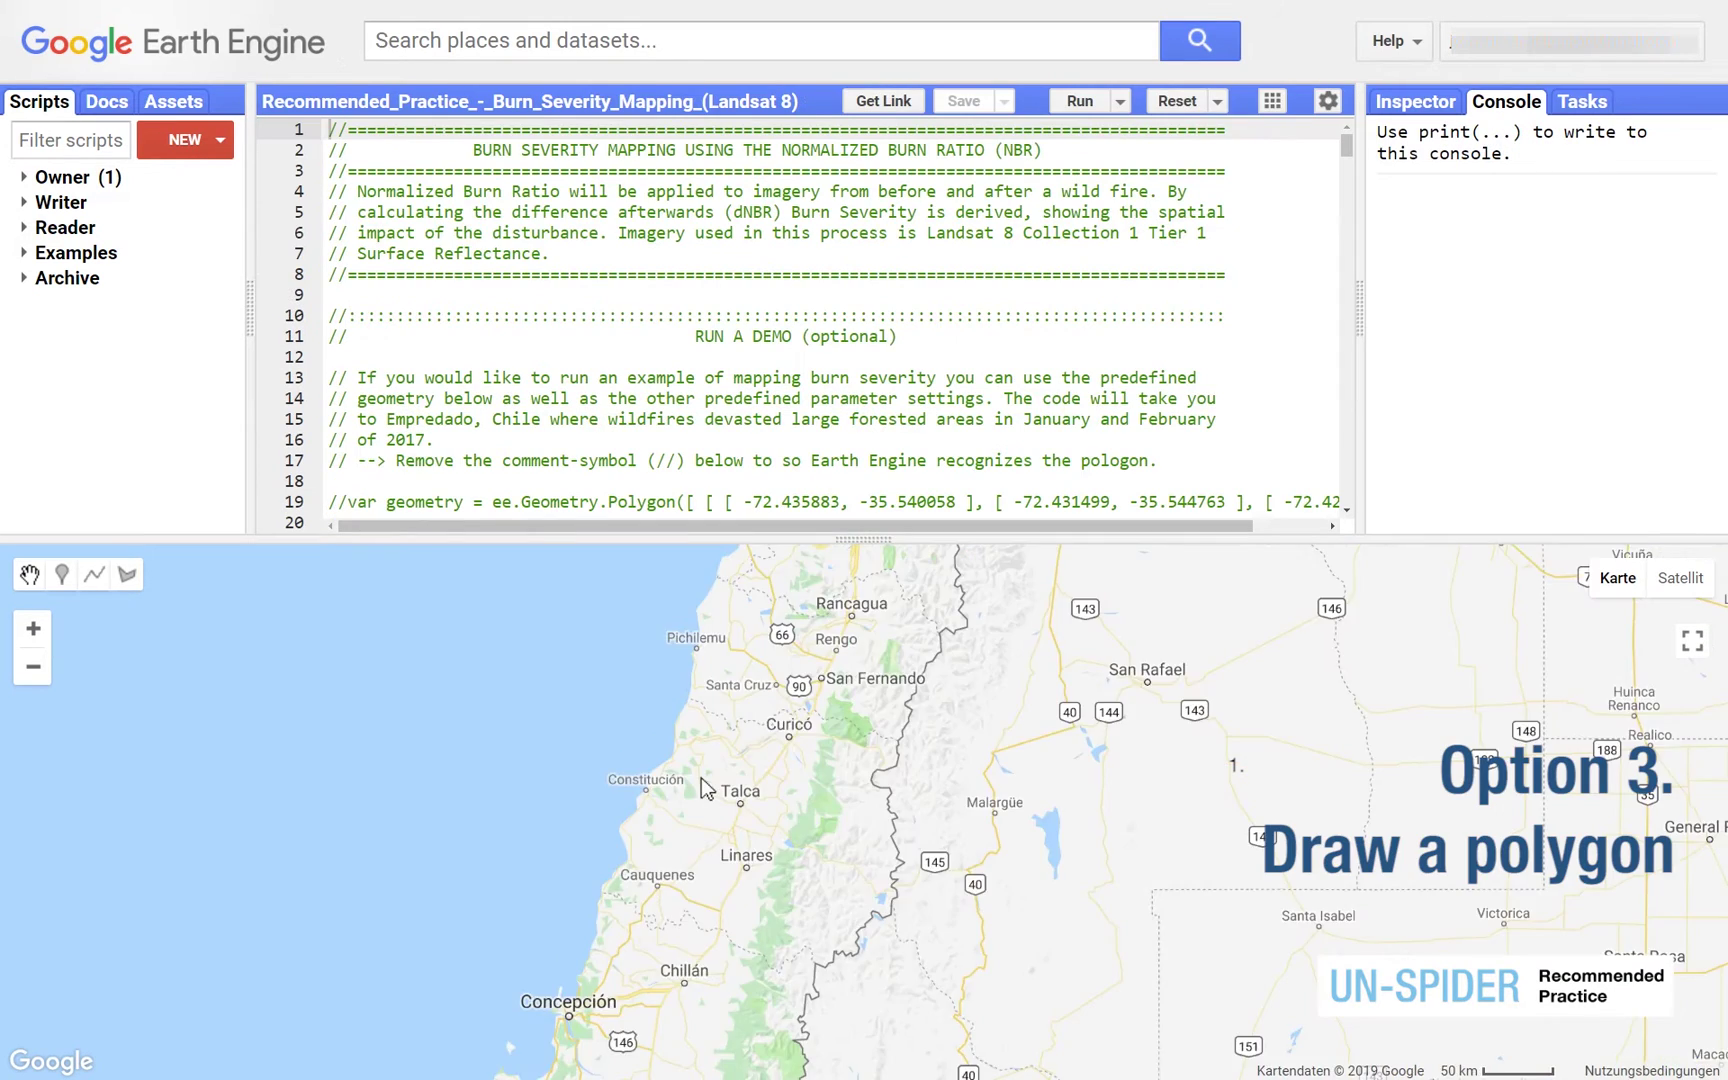
Draw a closed six-corner polygon from north of Pahuil around Sauzal and Nirivilo.
scroll(383, 730, "up", 1)
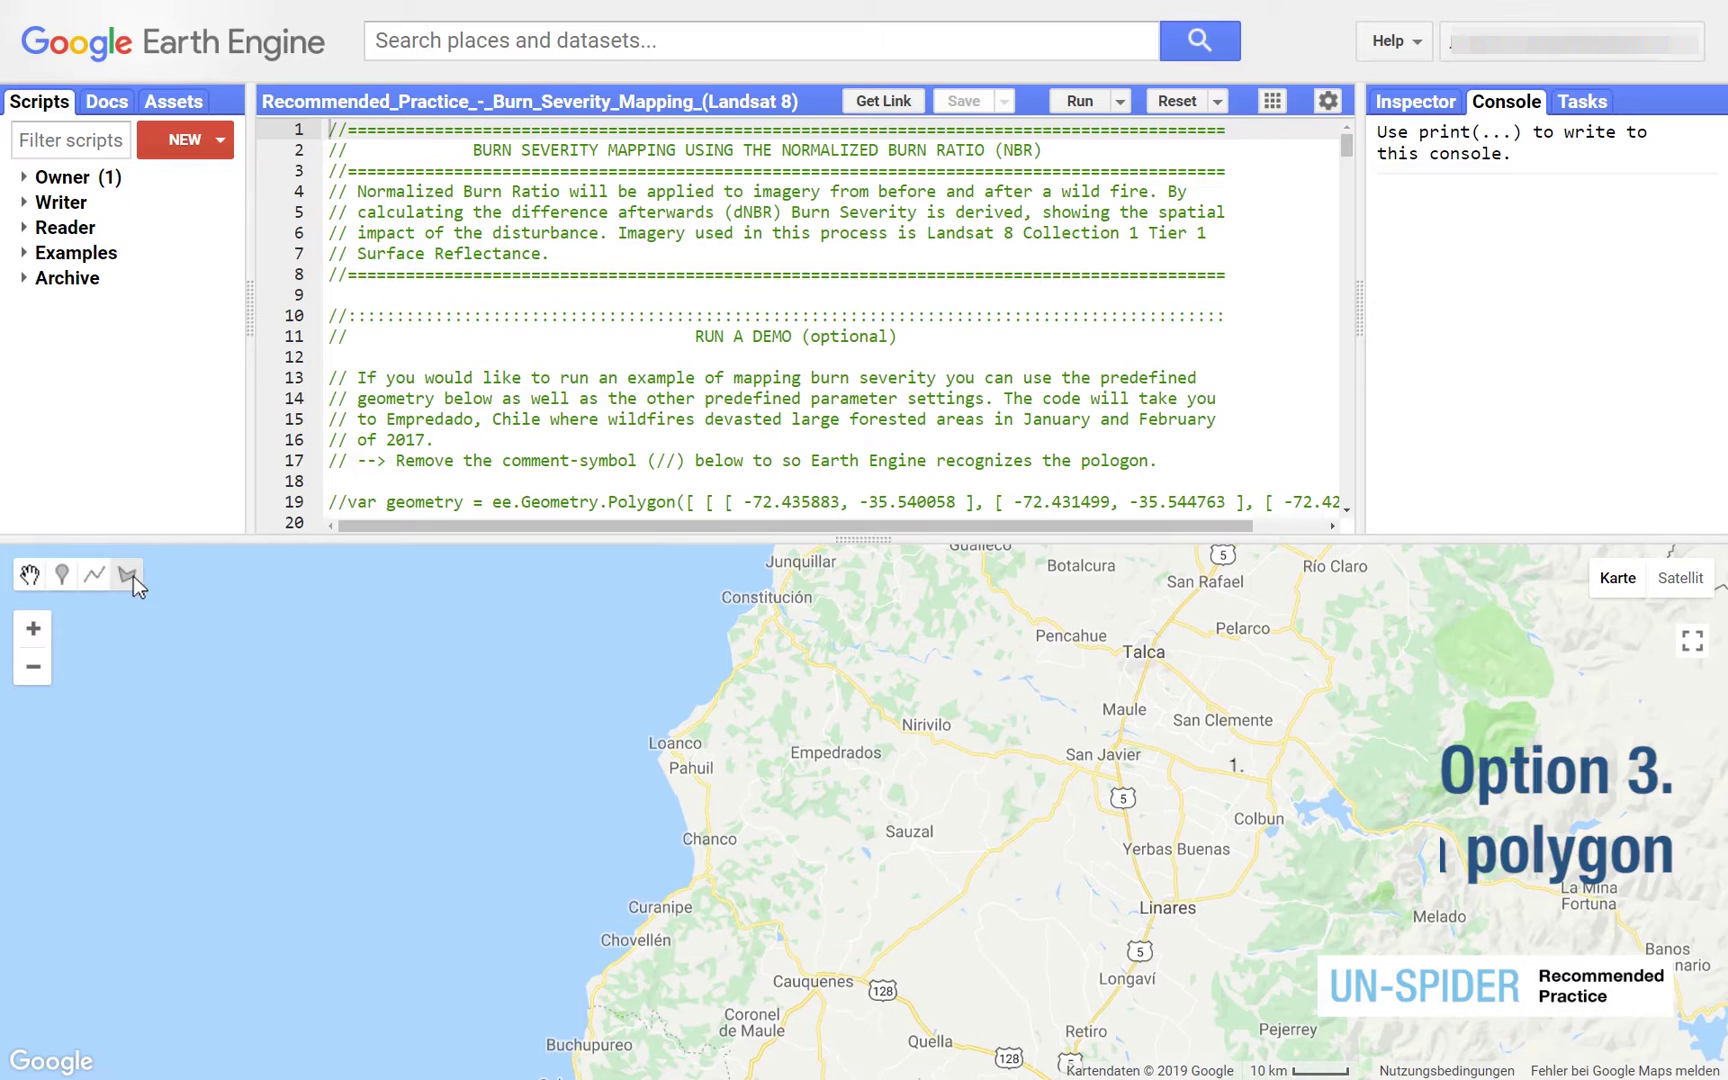
left_click(132, 576)
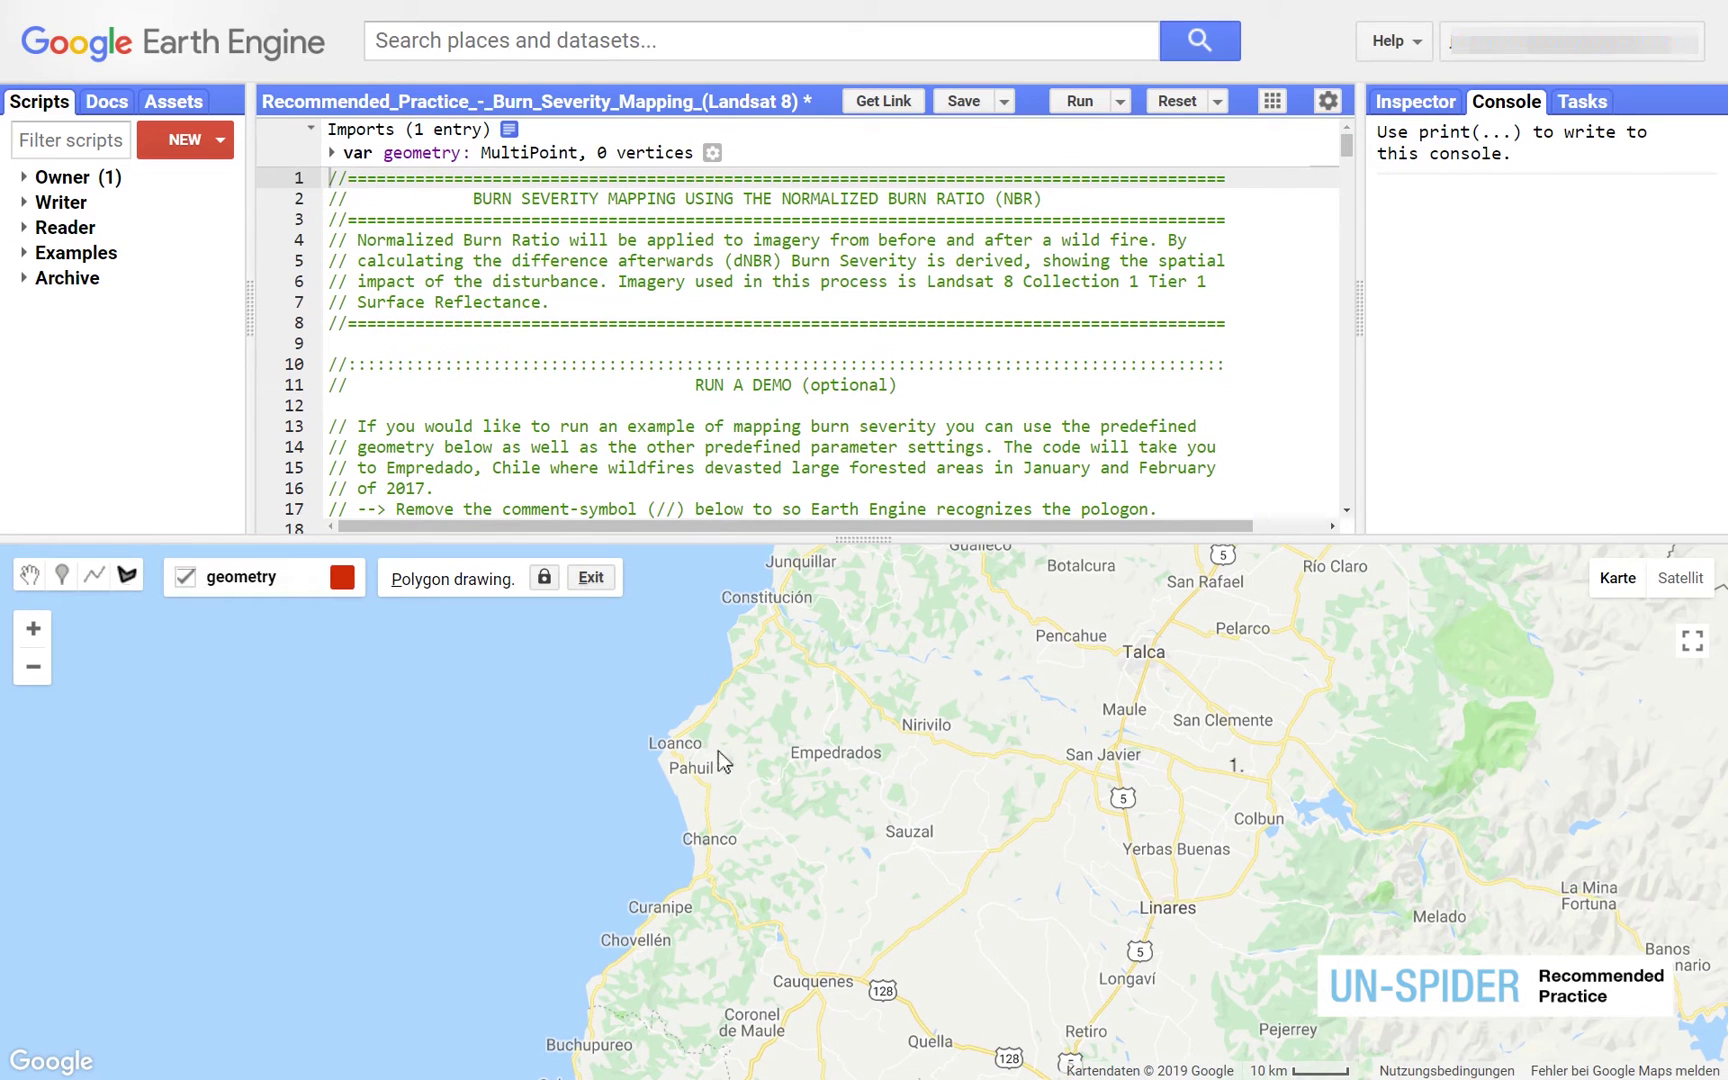
left_click(739, 693)
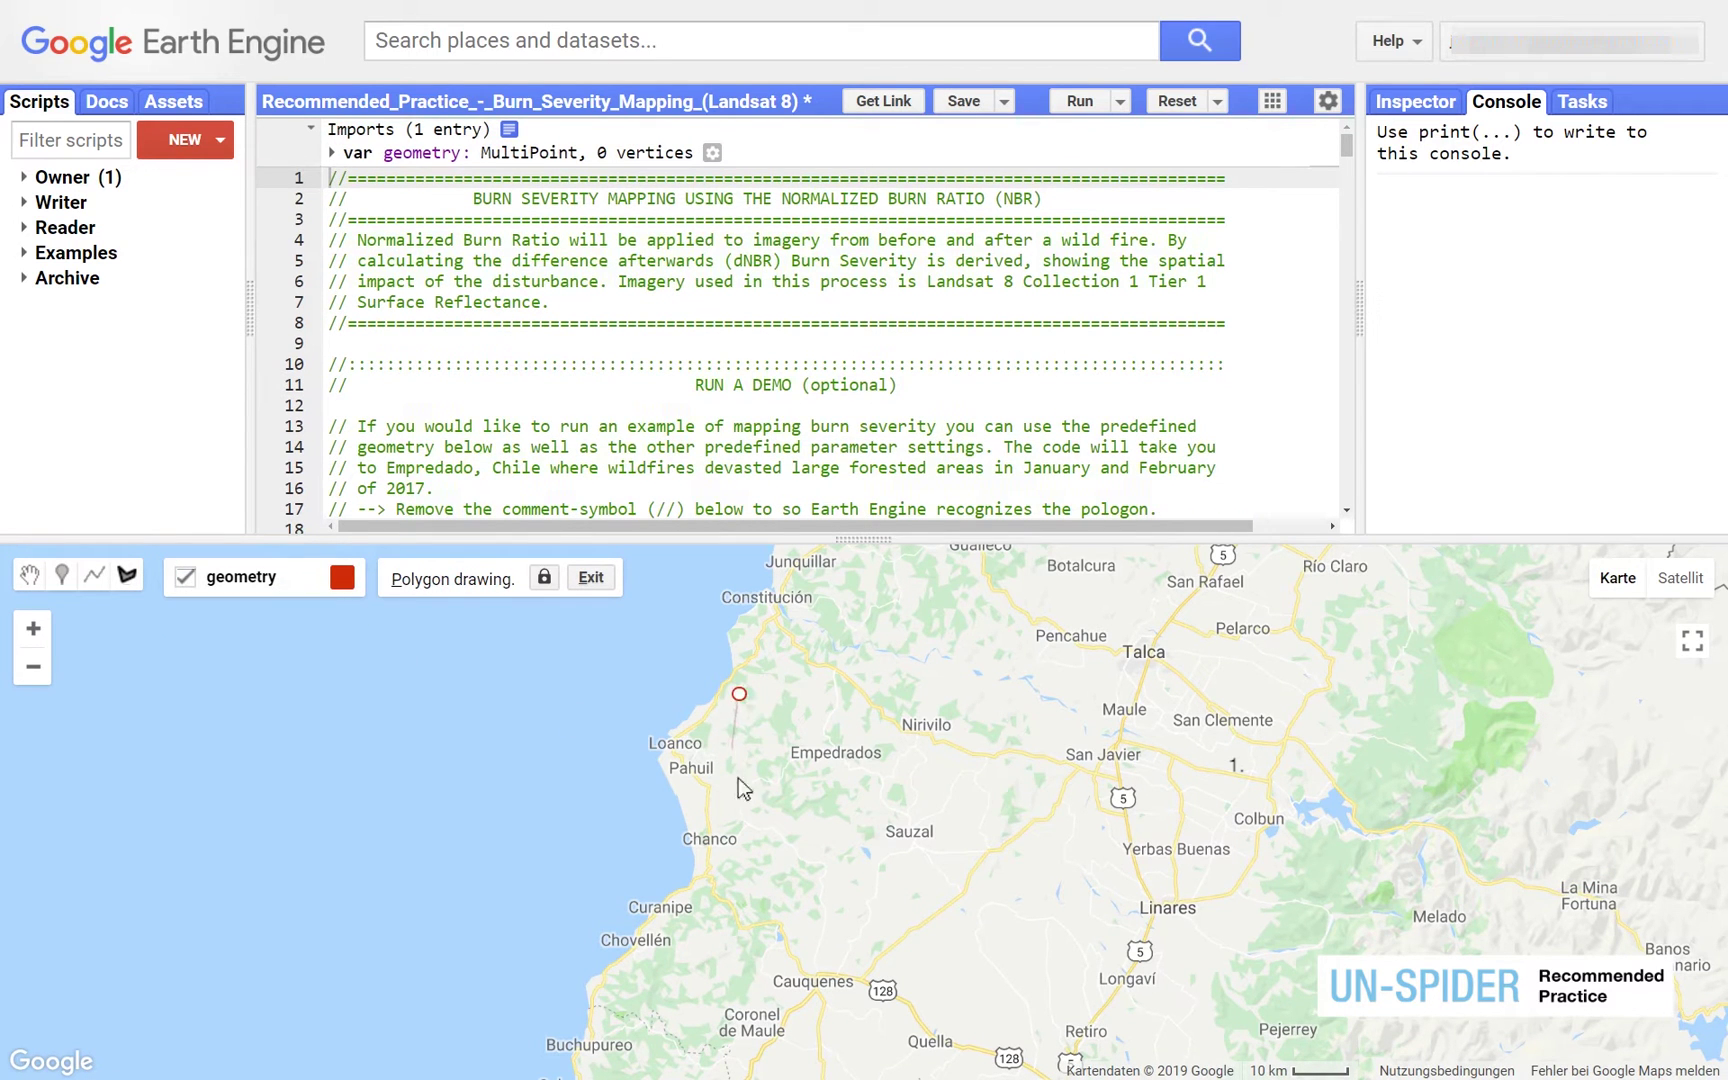
left_click(725, 843)
left_click(847, 904)
left_click(1049, 897)
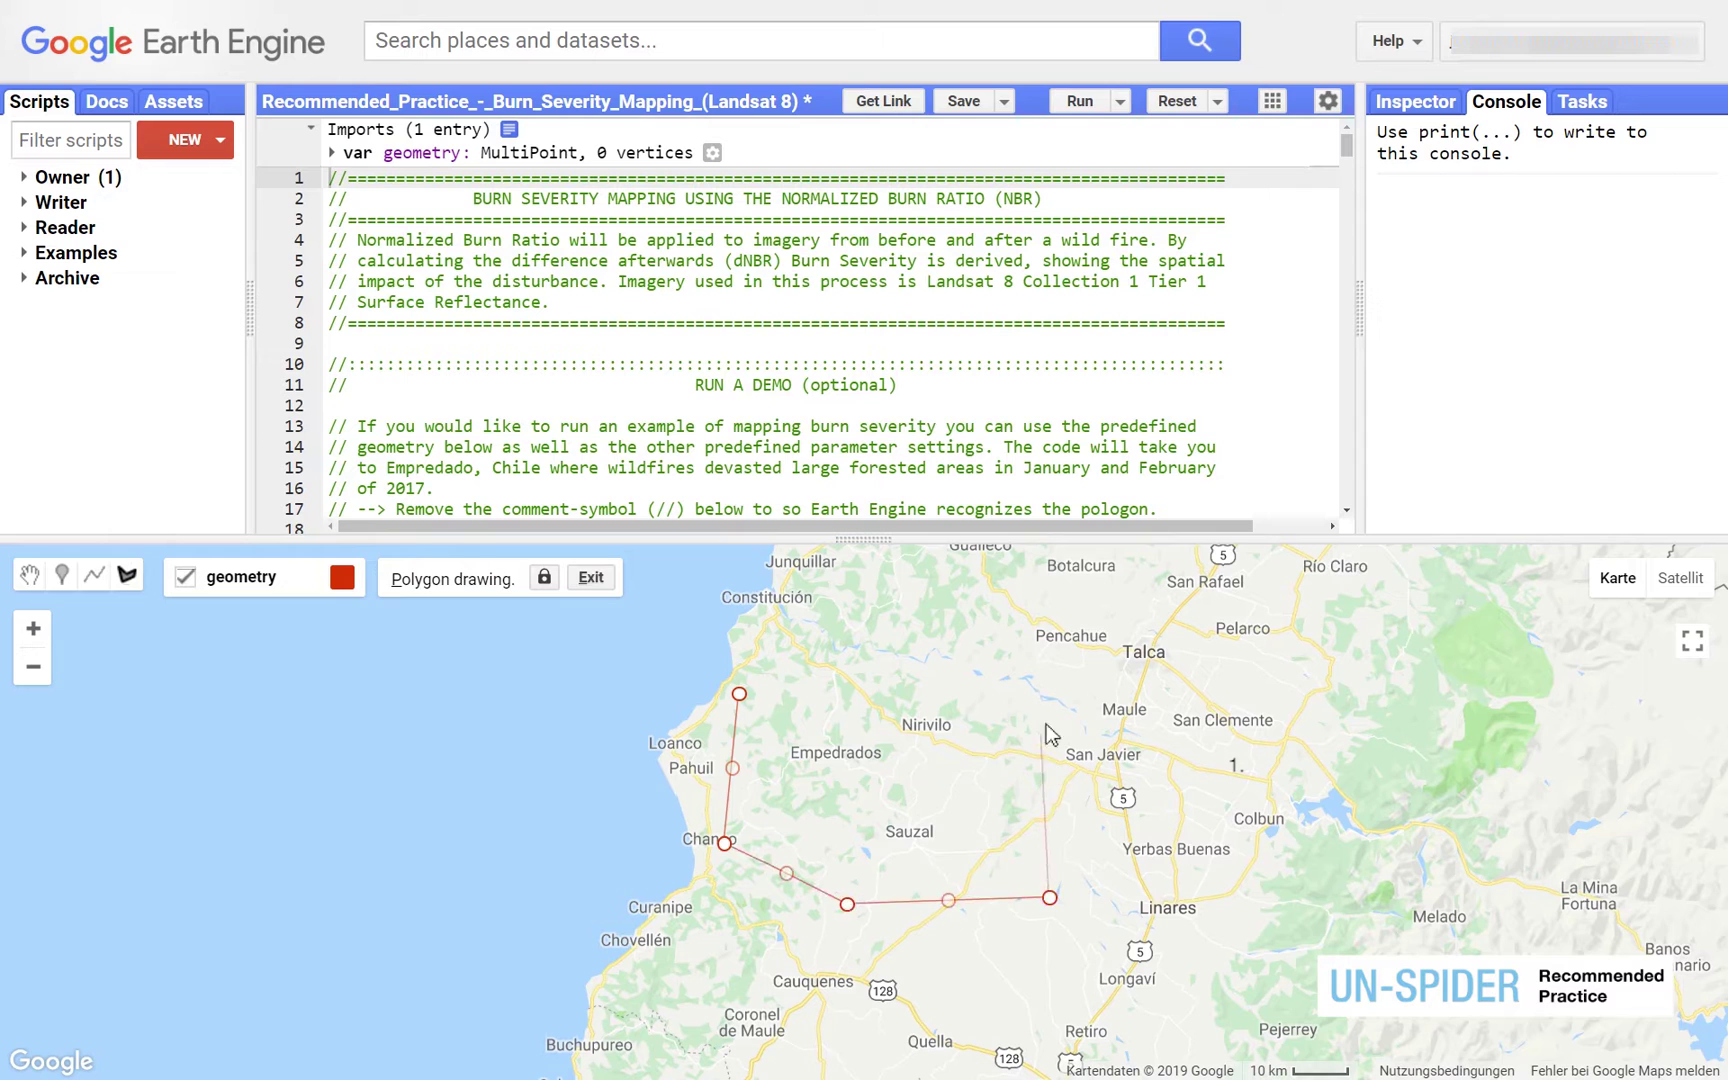
left_click(1049, 706)
left_click(895, 662)
left_click(900, 662)
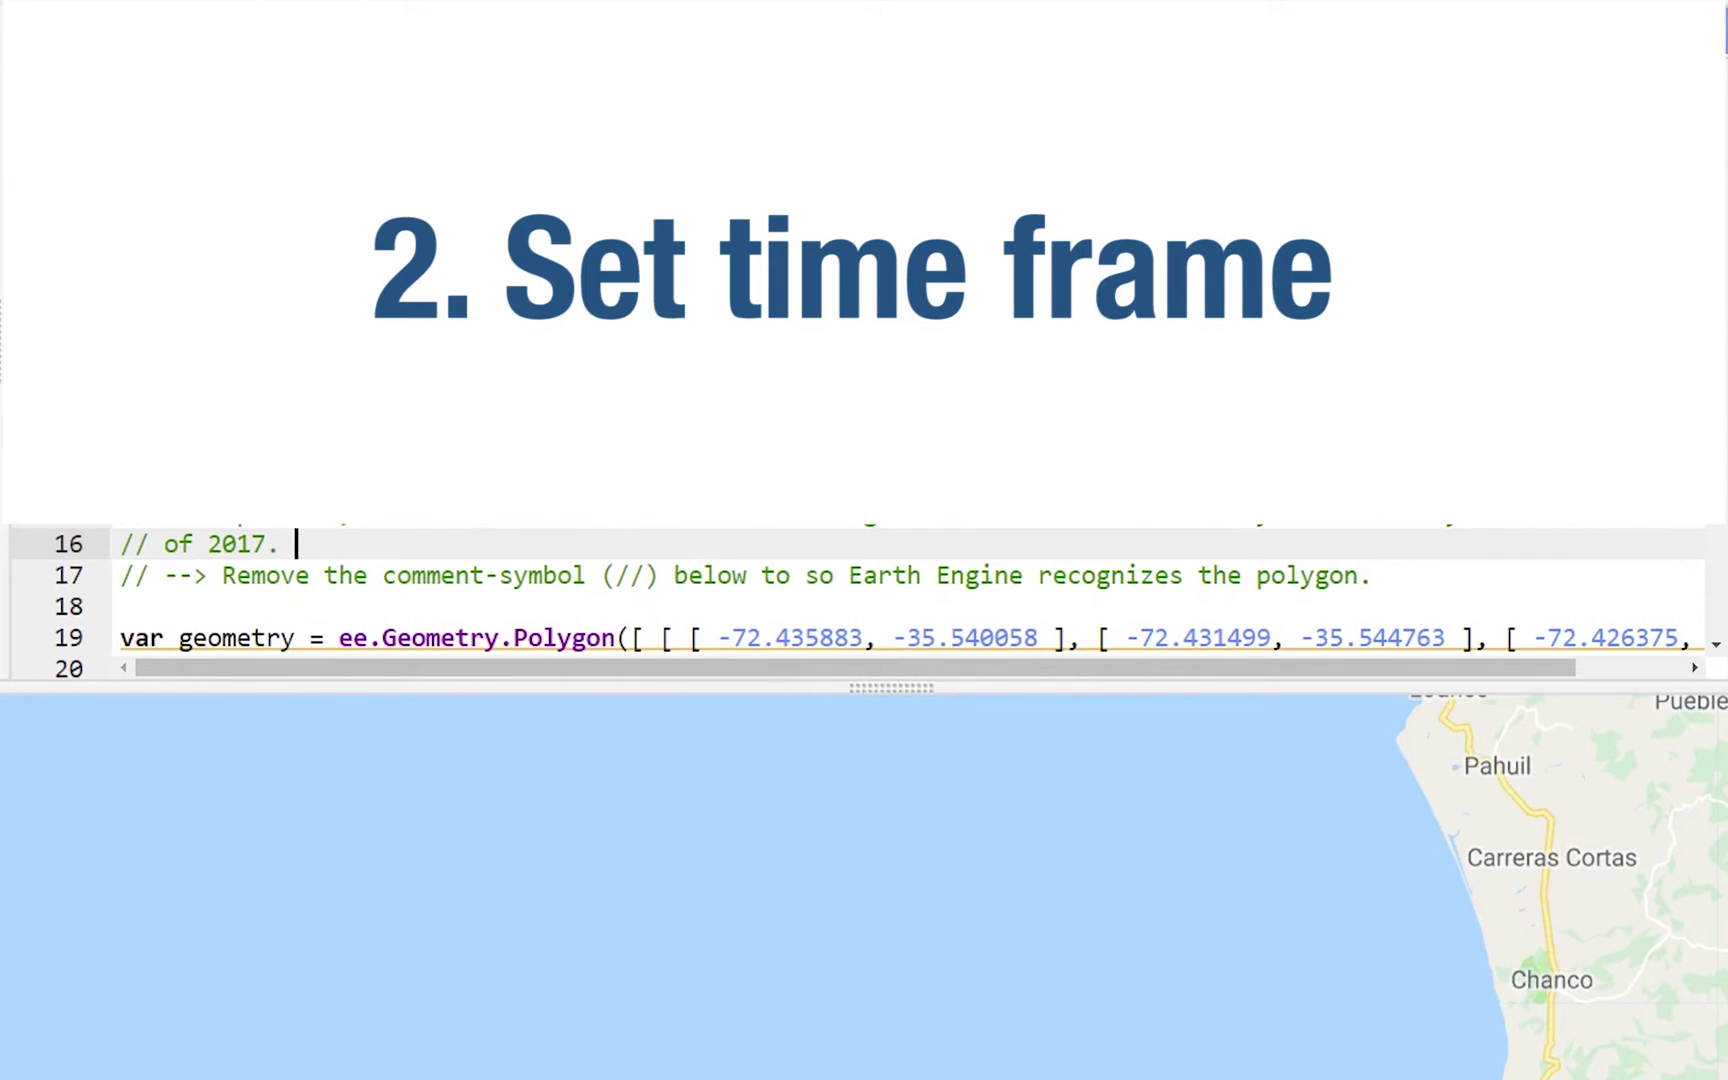
left_click(1656, 78)
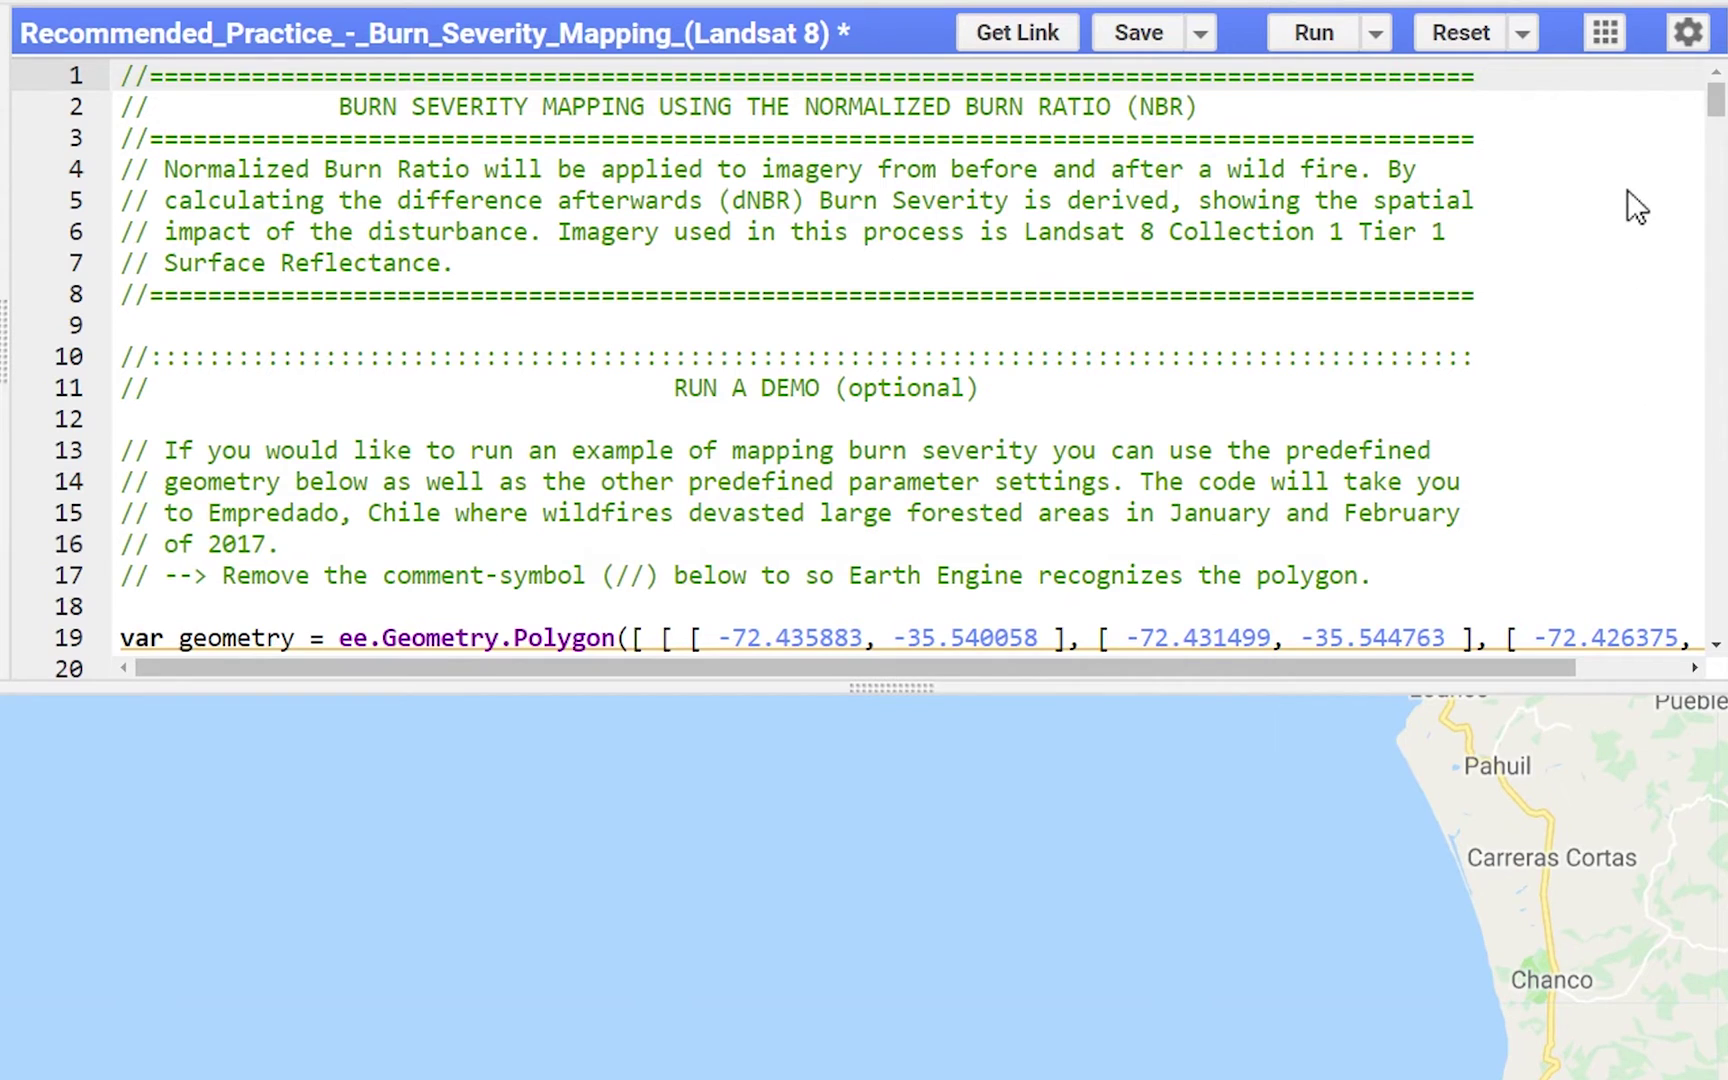
scroll(1627, 205, "down", 4)
scroll(1636, 207, "down", 5)
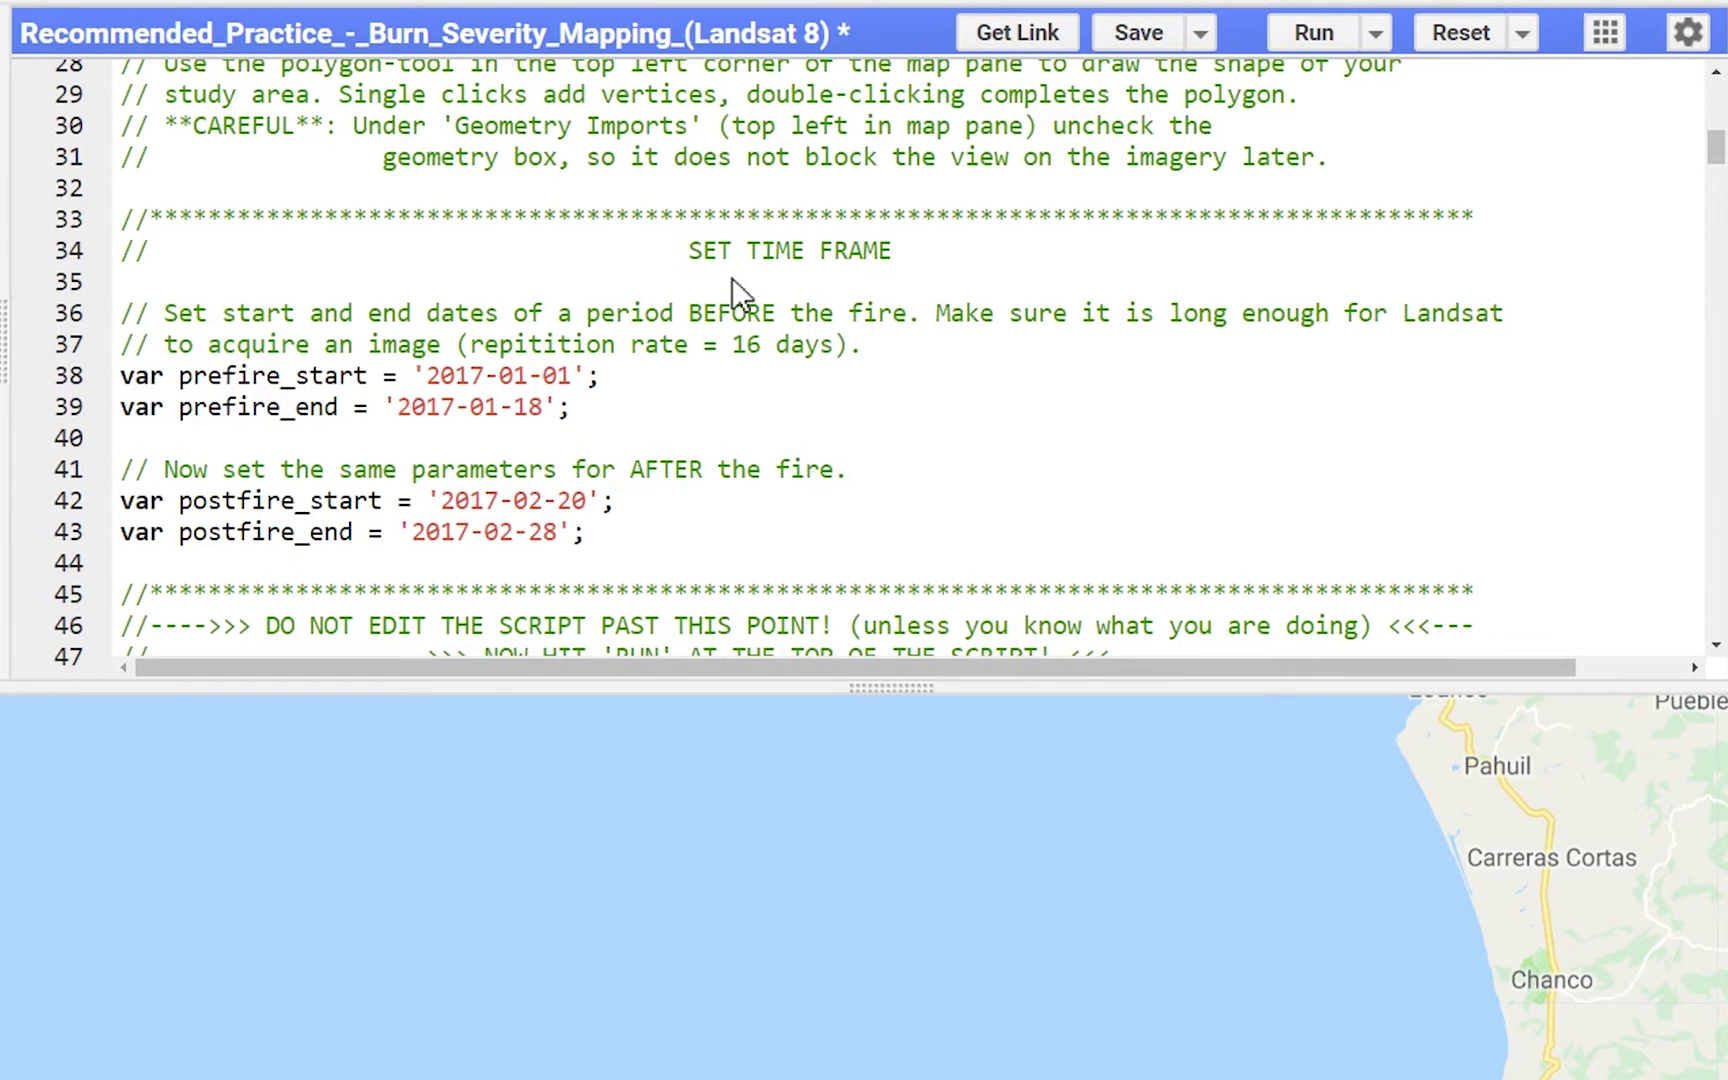
left_click(709, 315)
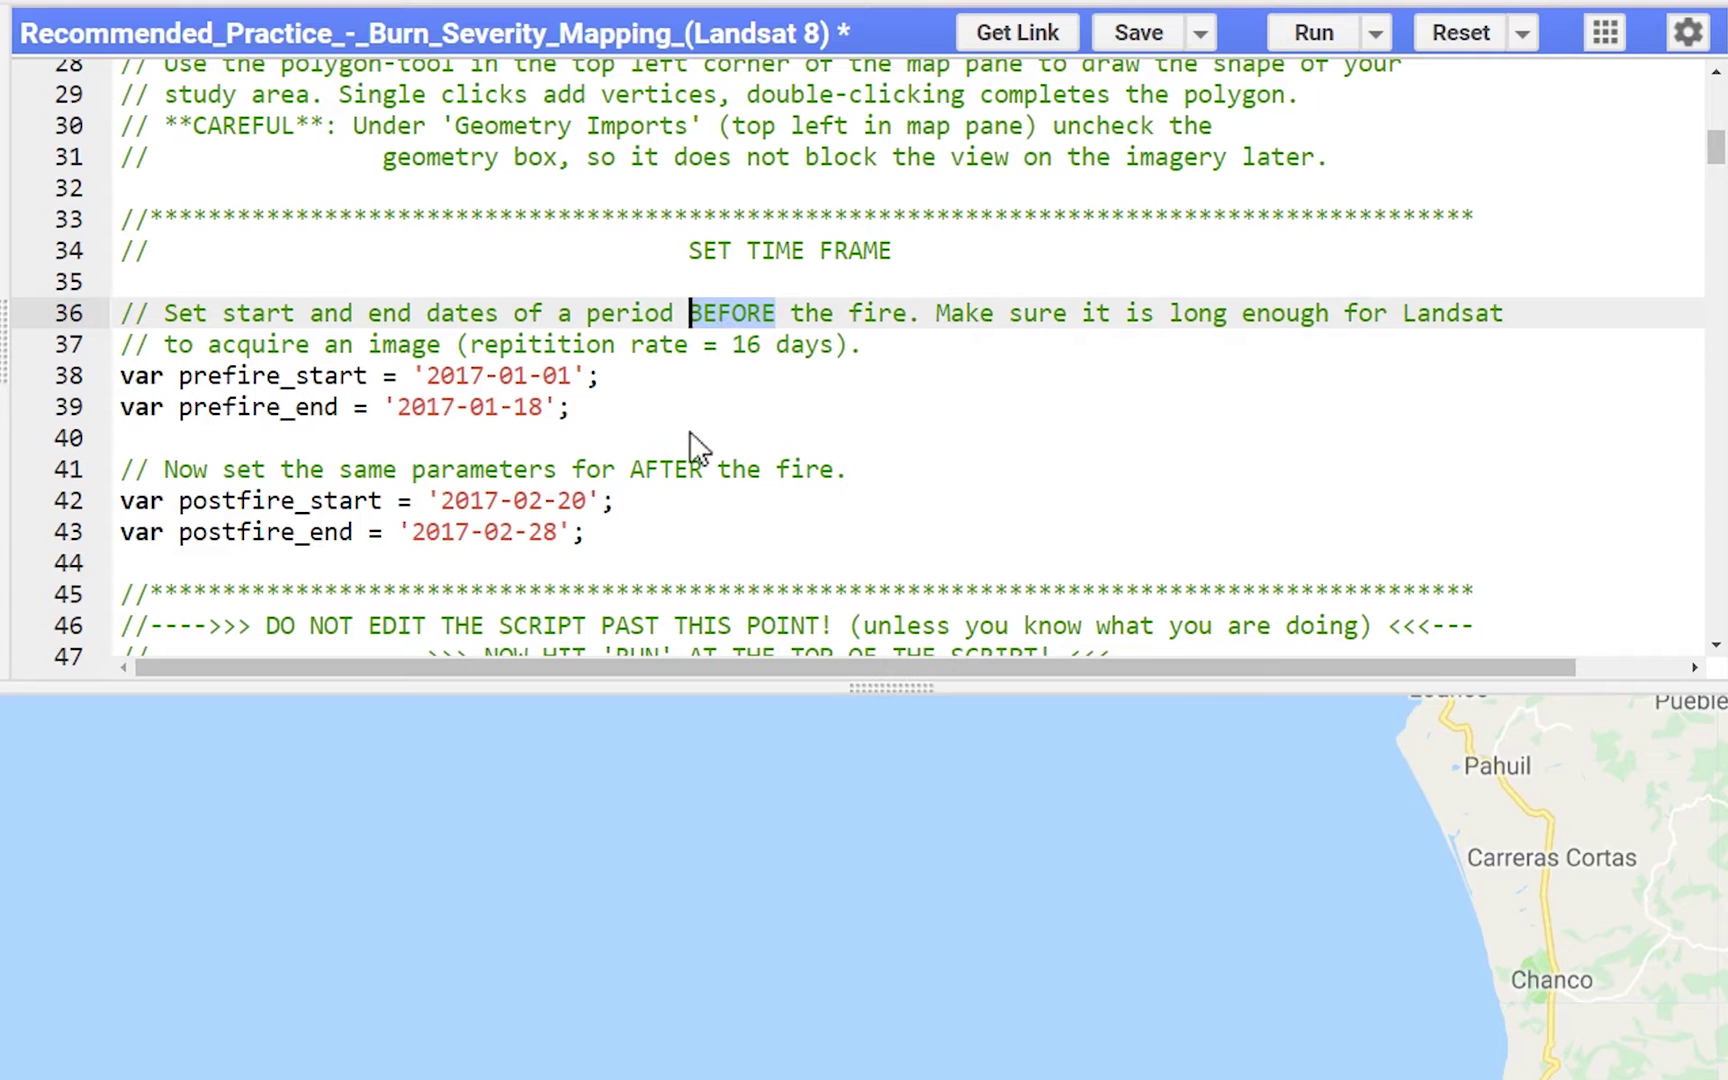
double_click(677, 470)
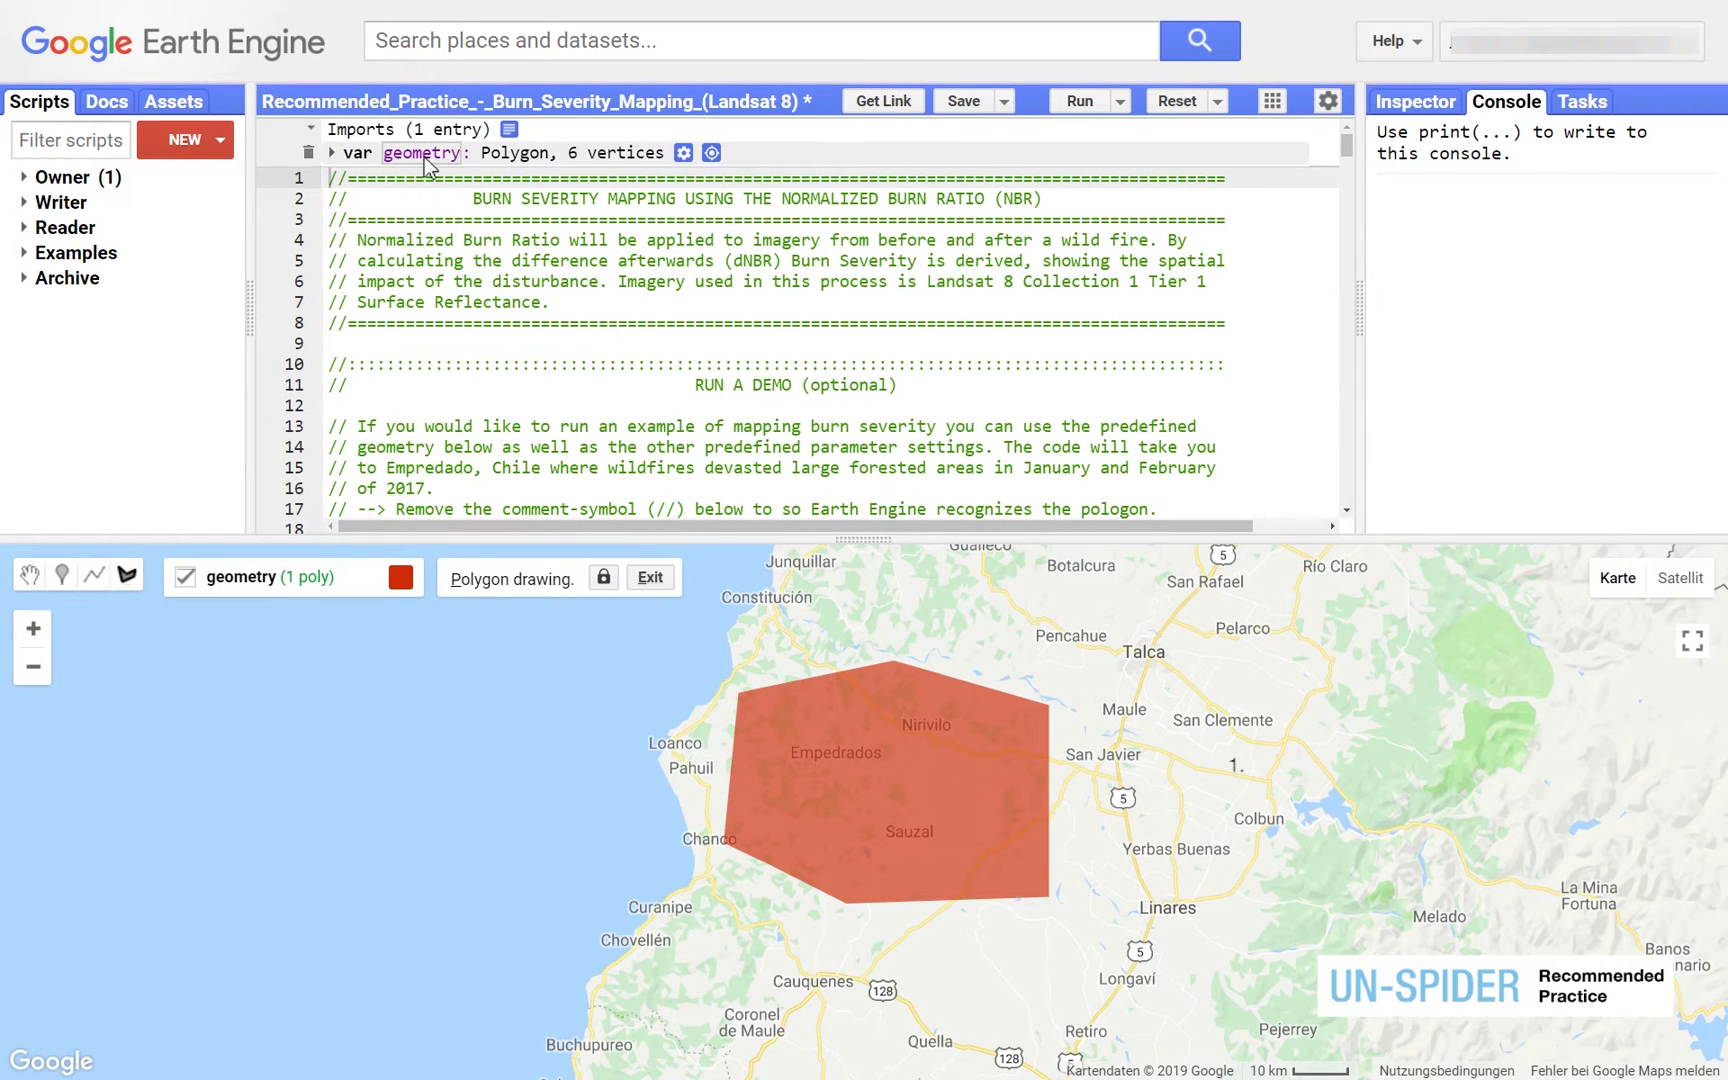
Run the script, hide the geometry polygon layer and view the dNBR layers.
left_click(1073, 104)
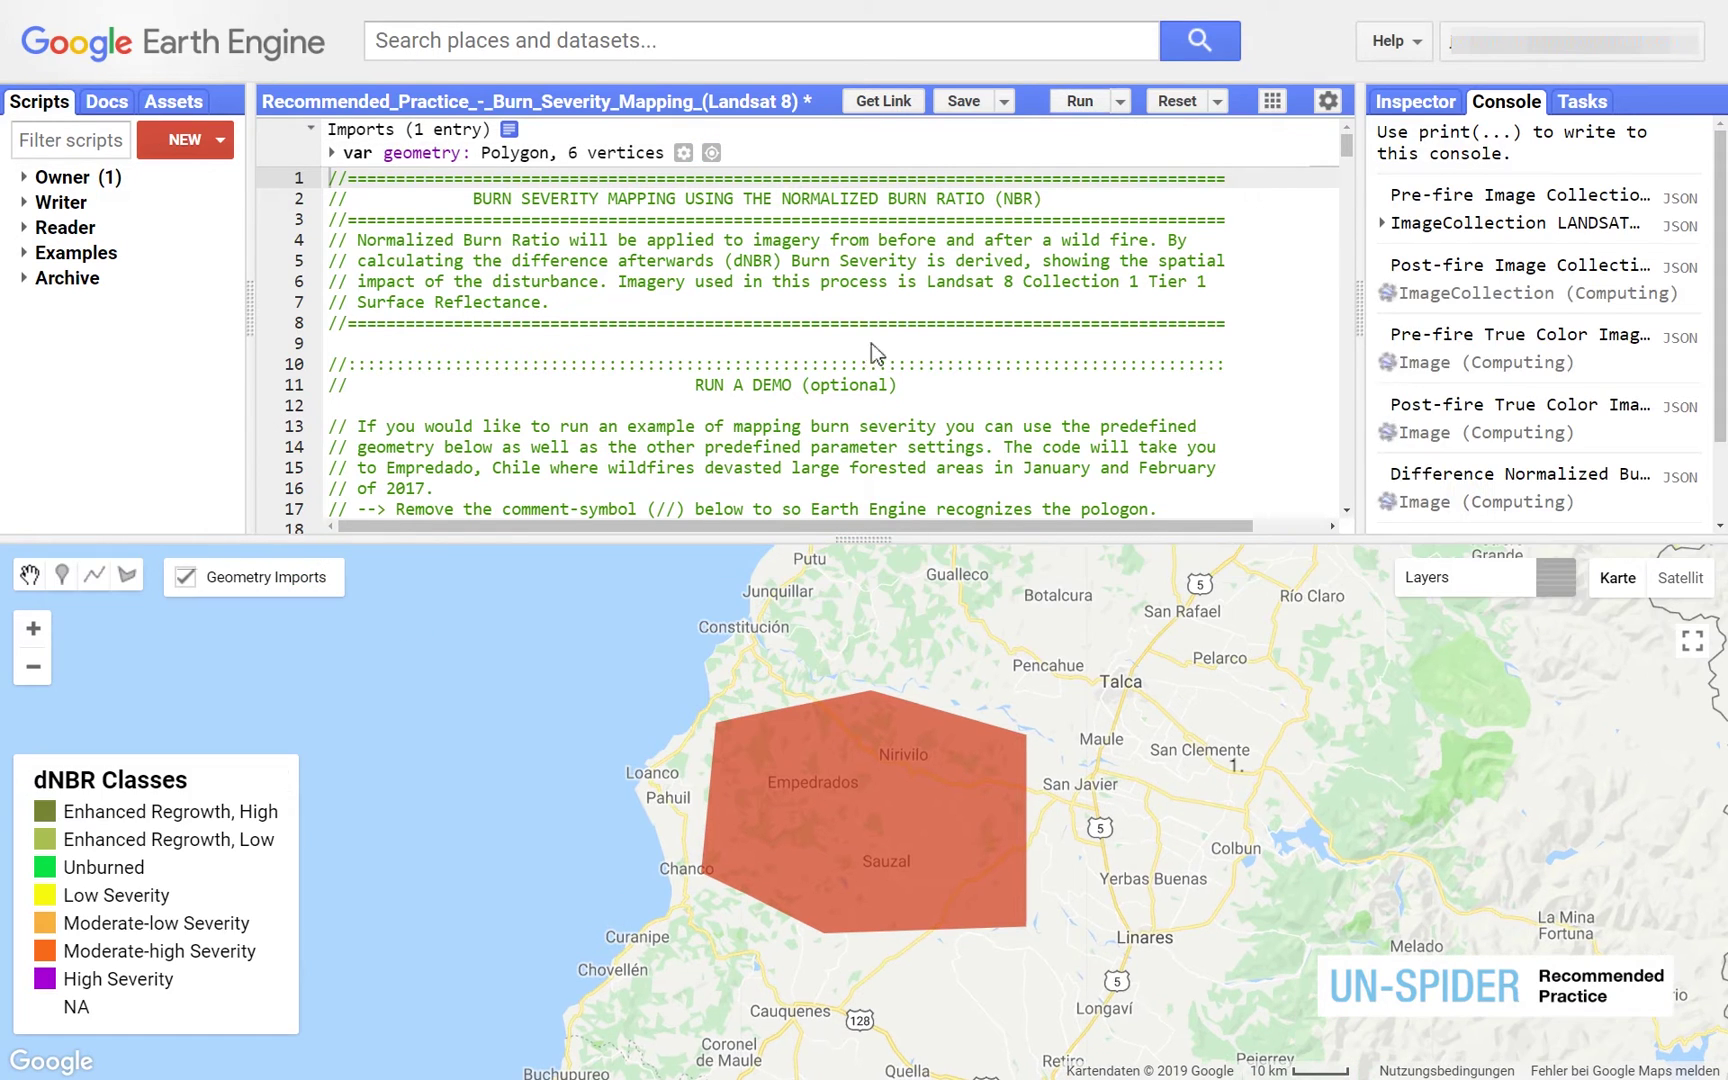
mouse_move(325, 575)
left_click(186, 613)
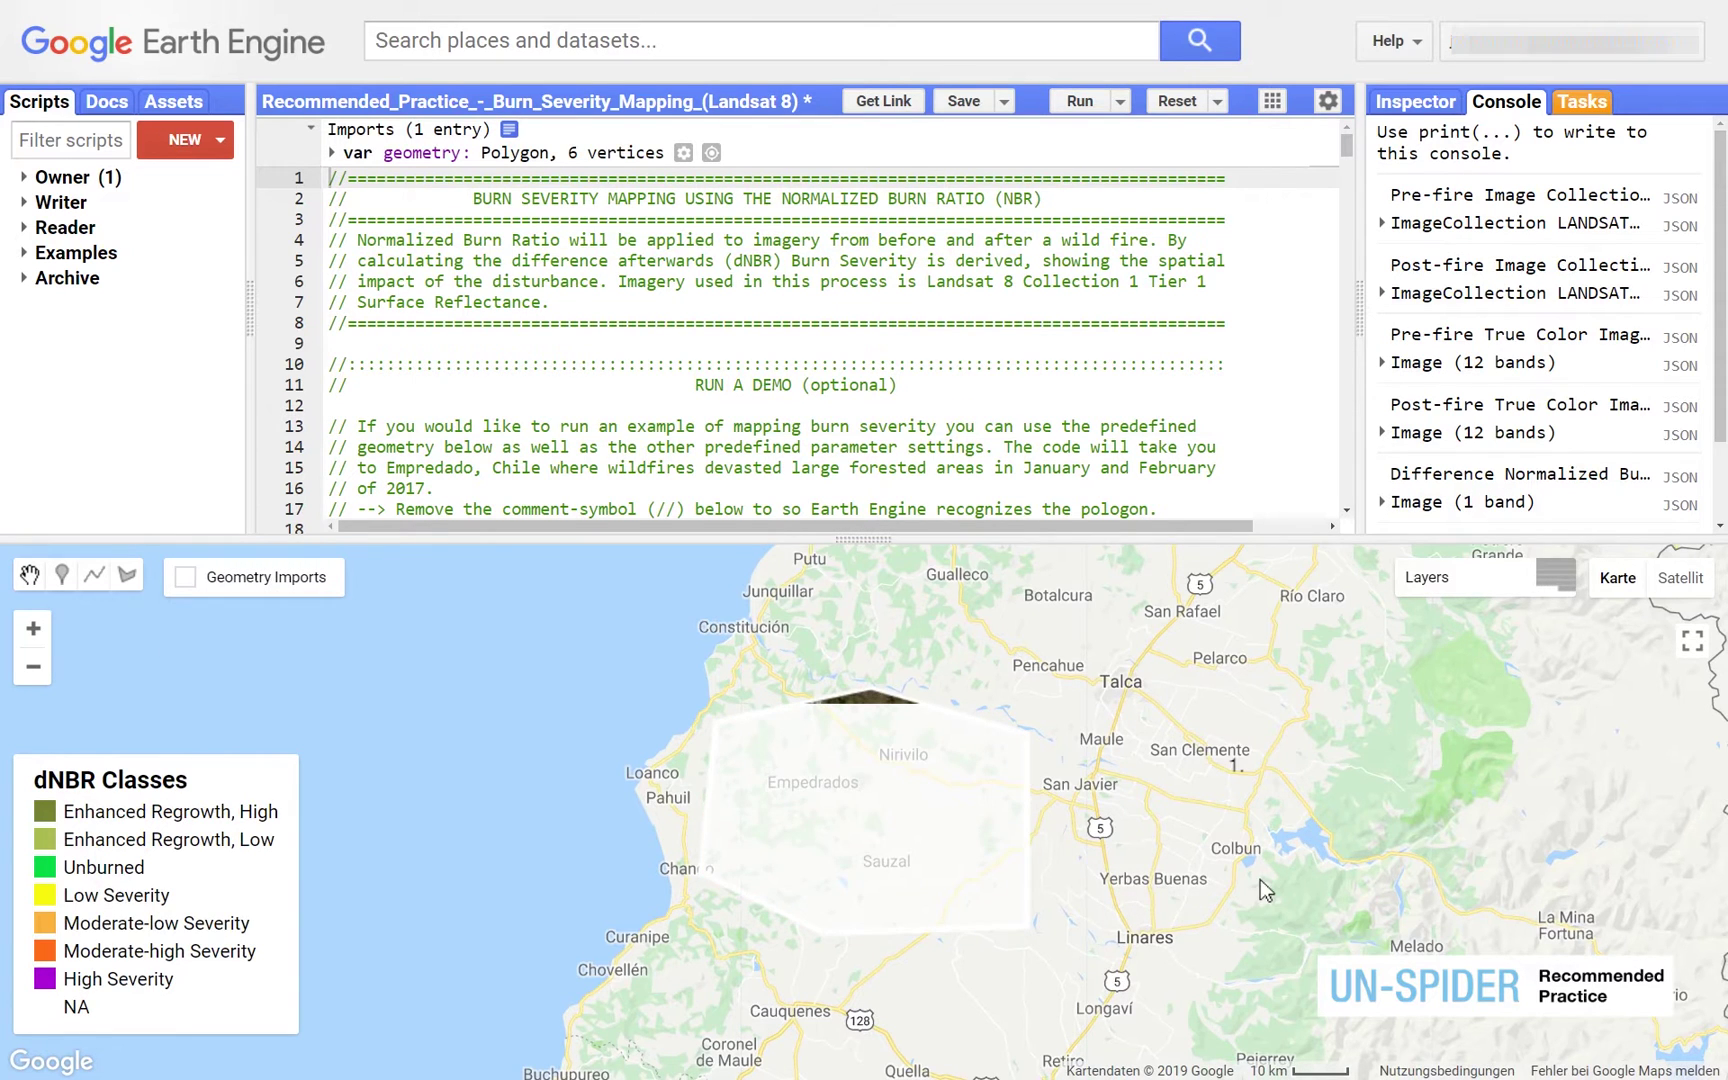
mouse_move(1508, 590)
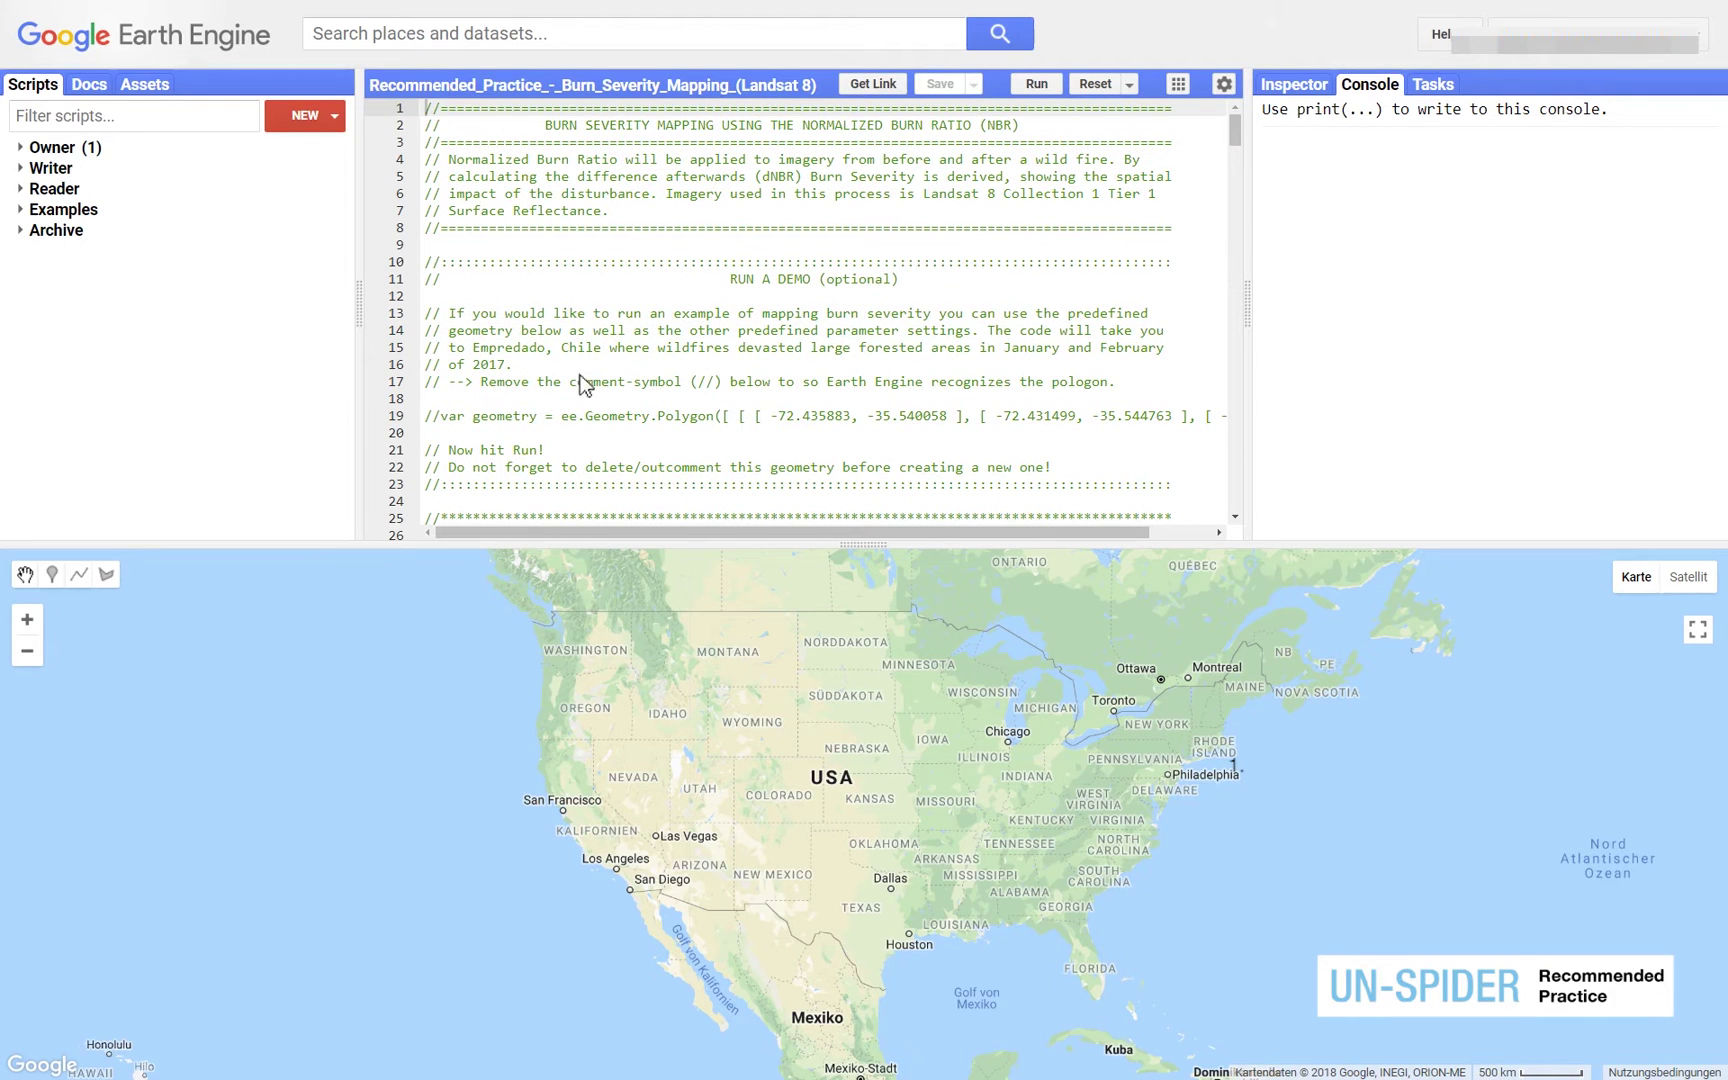
Uncomment the demo Empedrado geometry on line 19 and run the burn severity script.
left_click(443, 418)
key("BackSpace")
key("BackSpace")
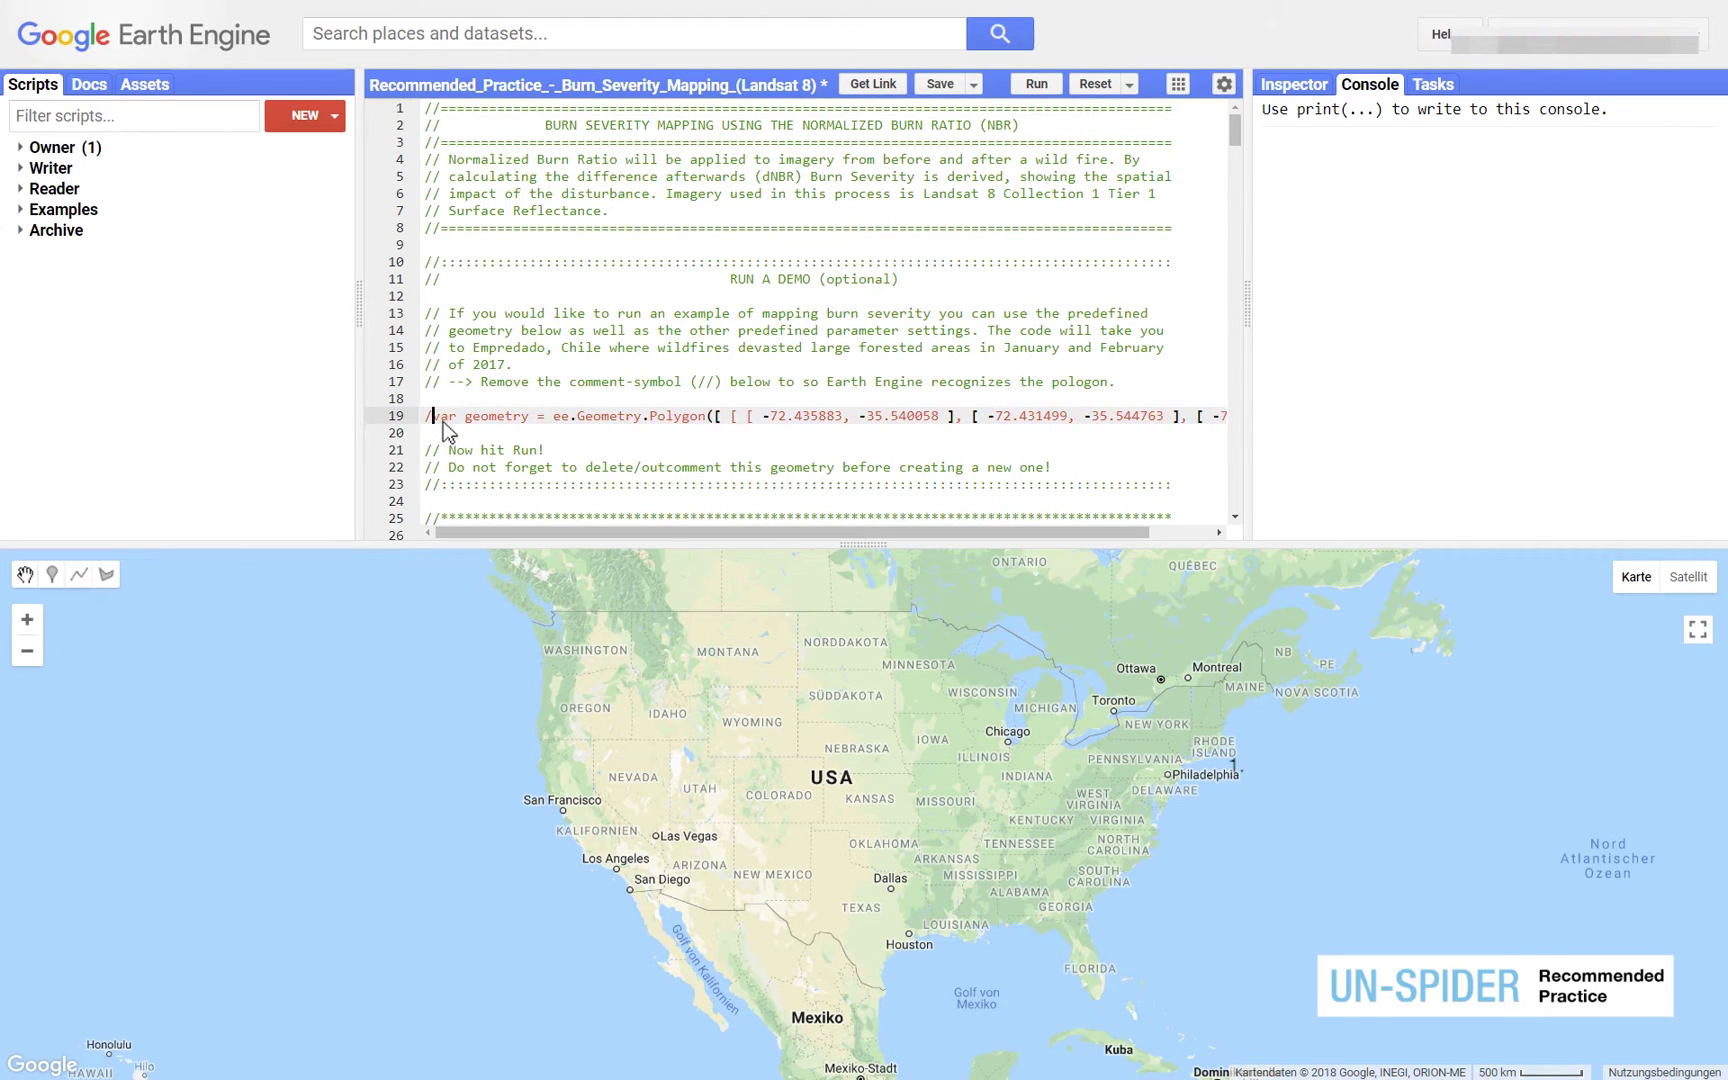
left_click(1055, 86)
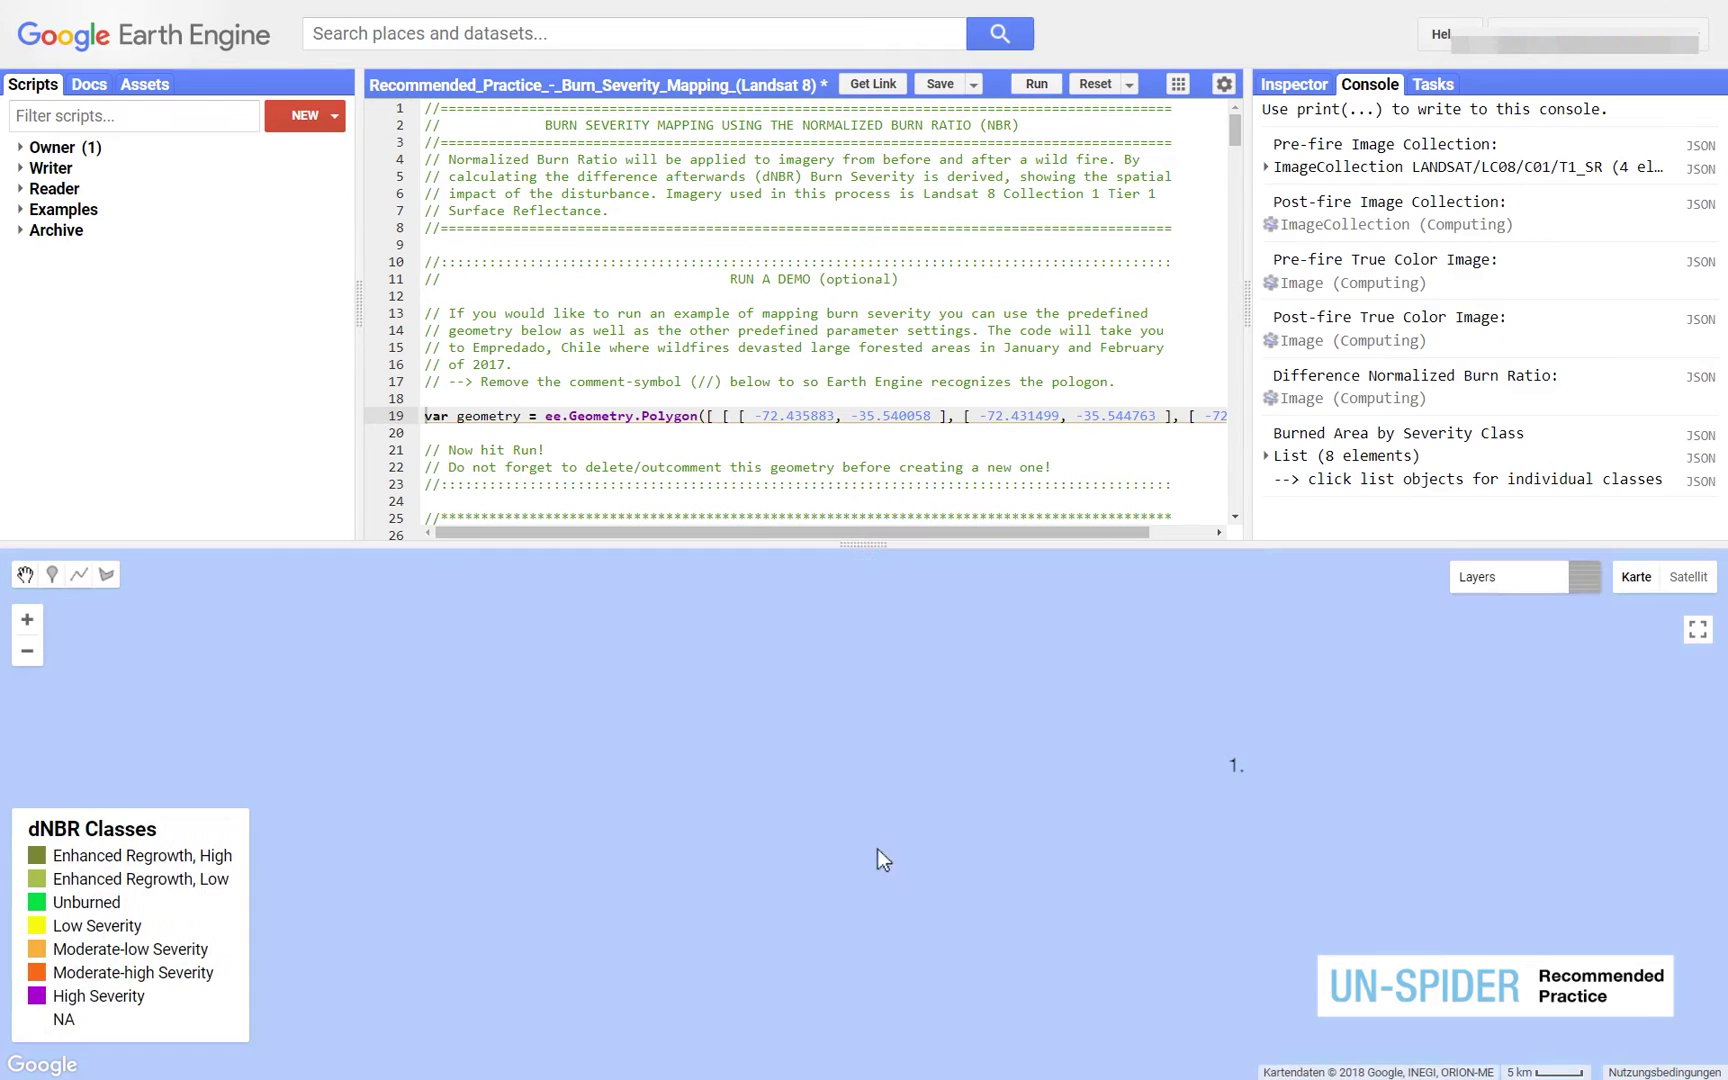
scroll(859, 824, "up", 1)
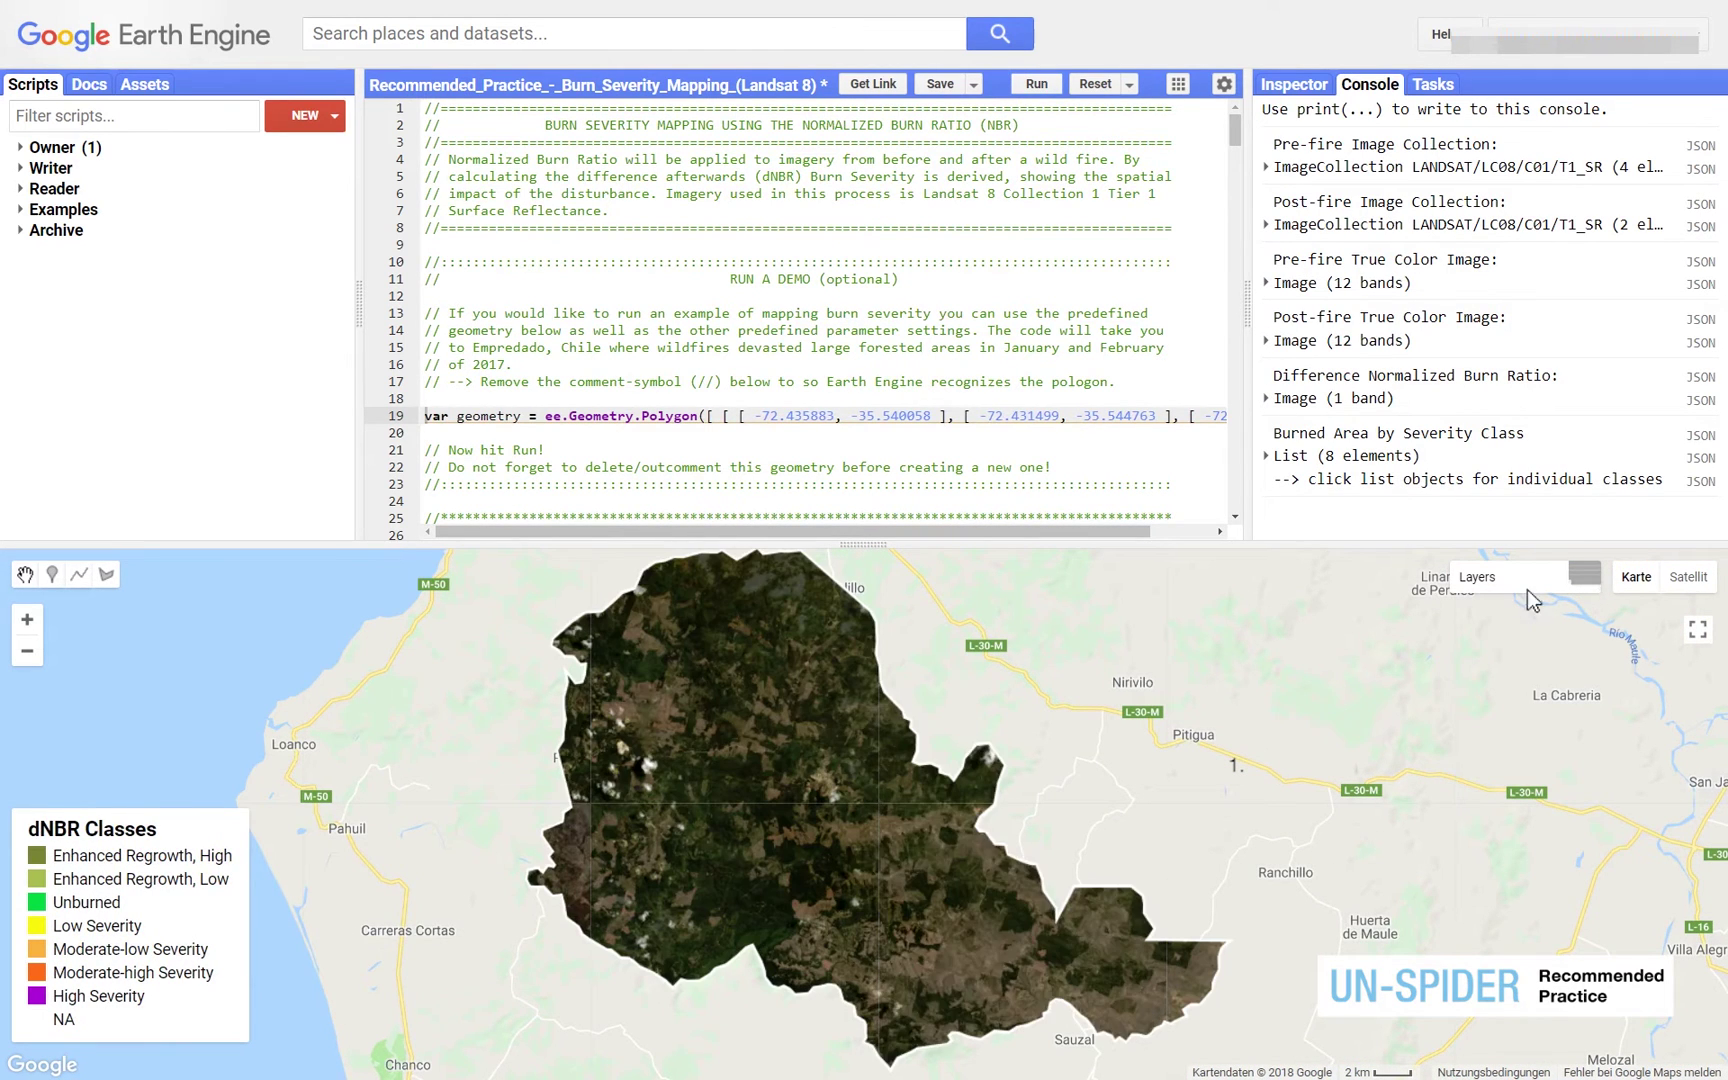
mouse_move(1527, 589)
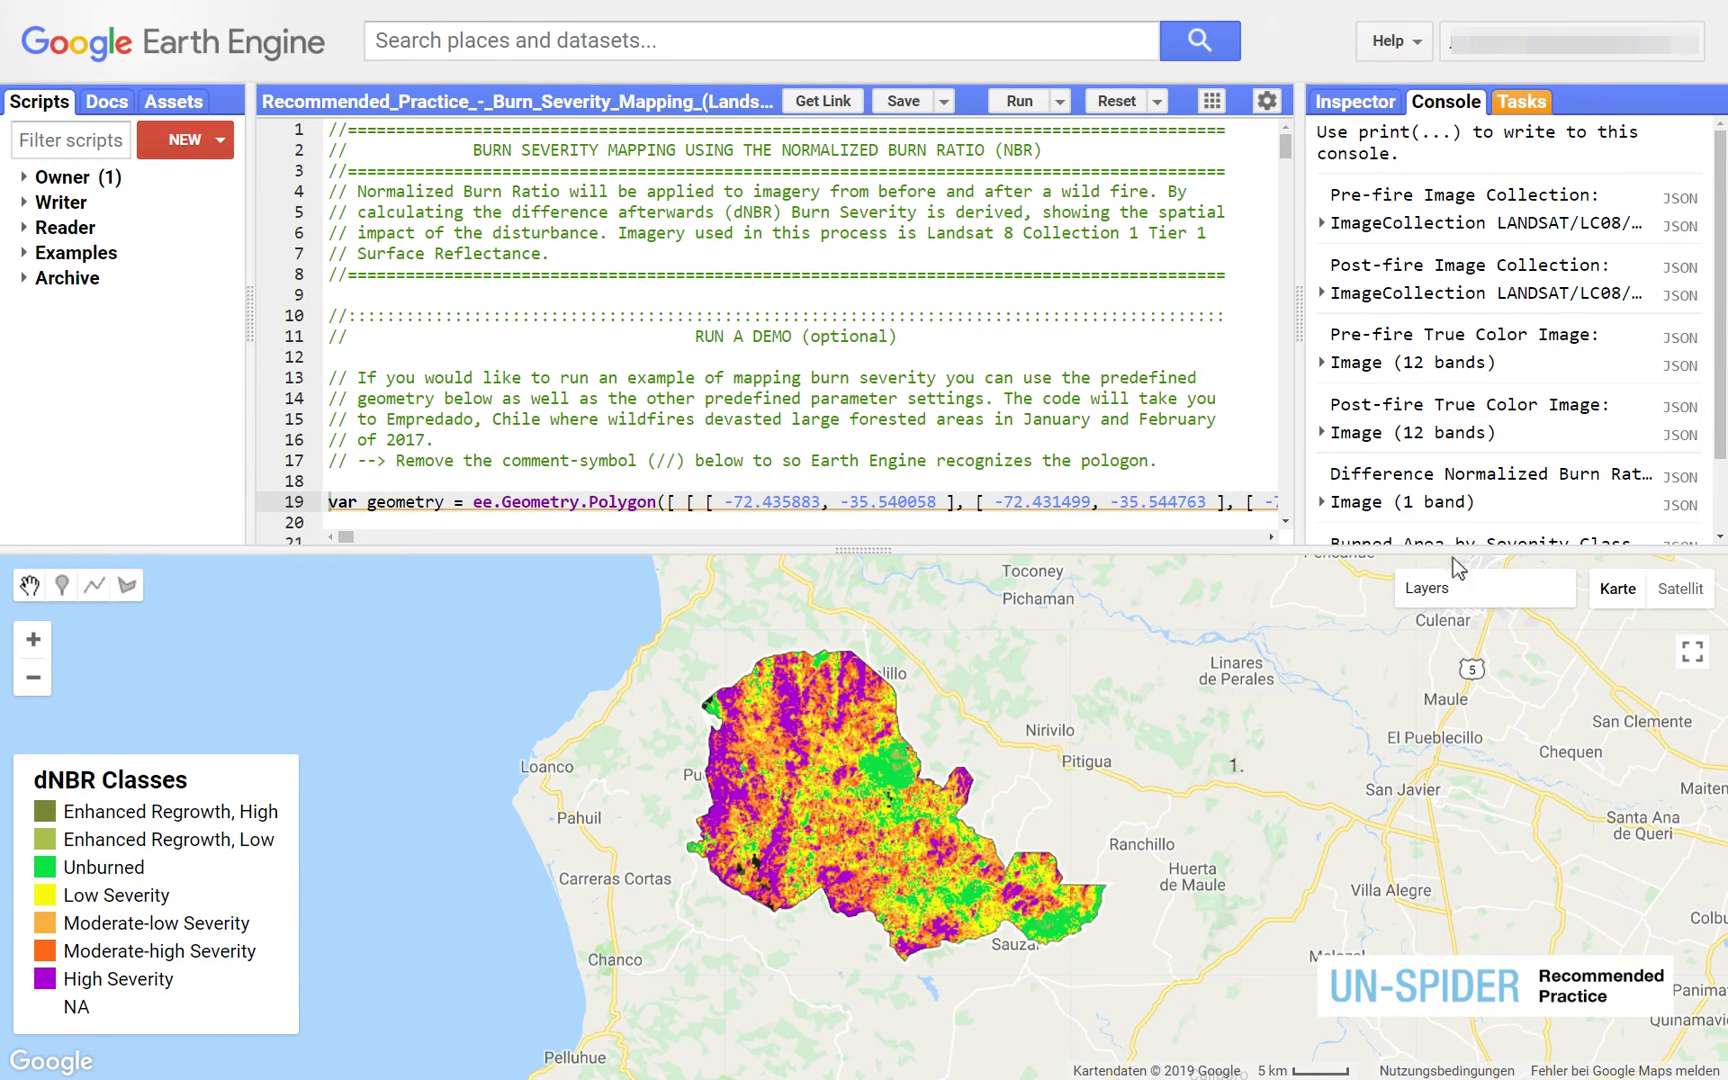
Hide the dNBR classified, dNBR greyscale, post-fire true colour, post-fire image and Study Area layers.
mouse_move(1457, 580)
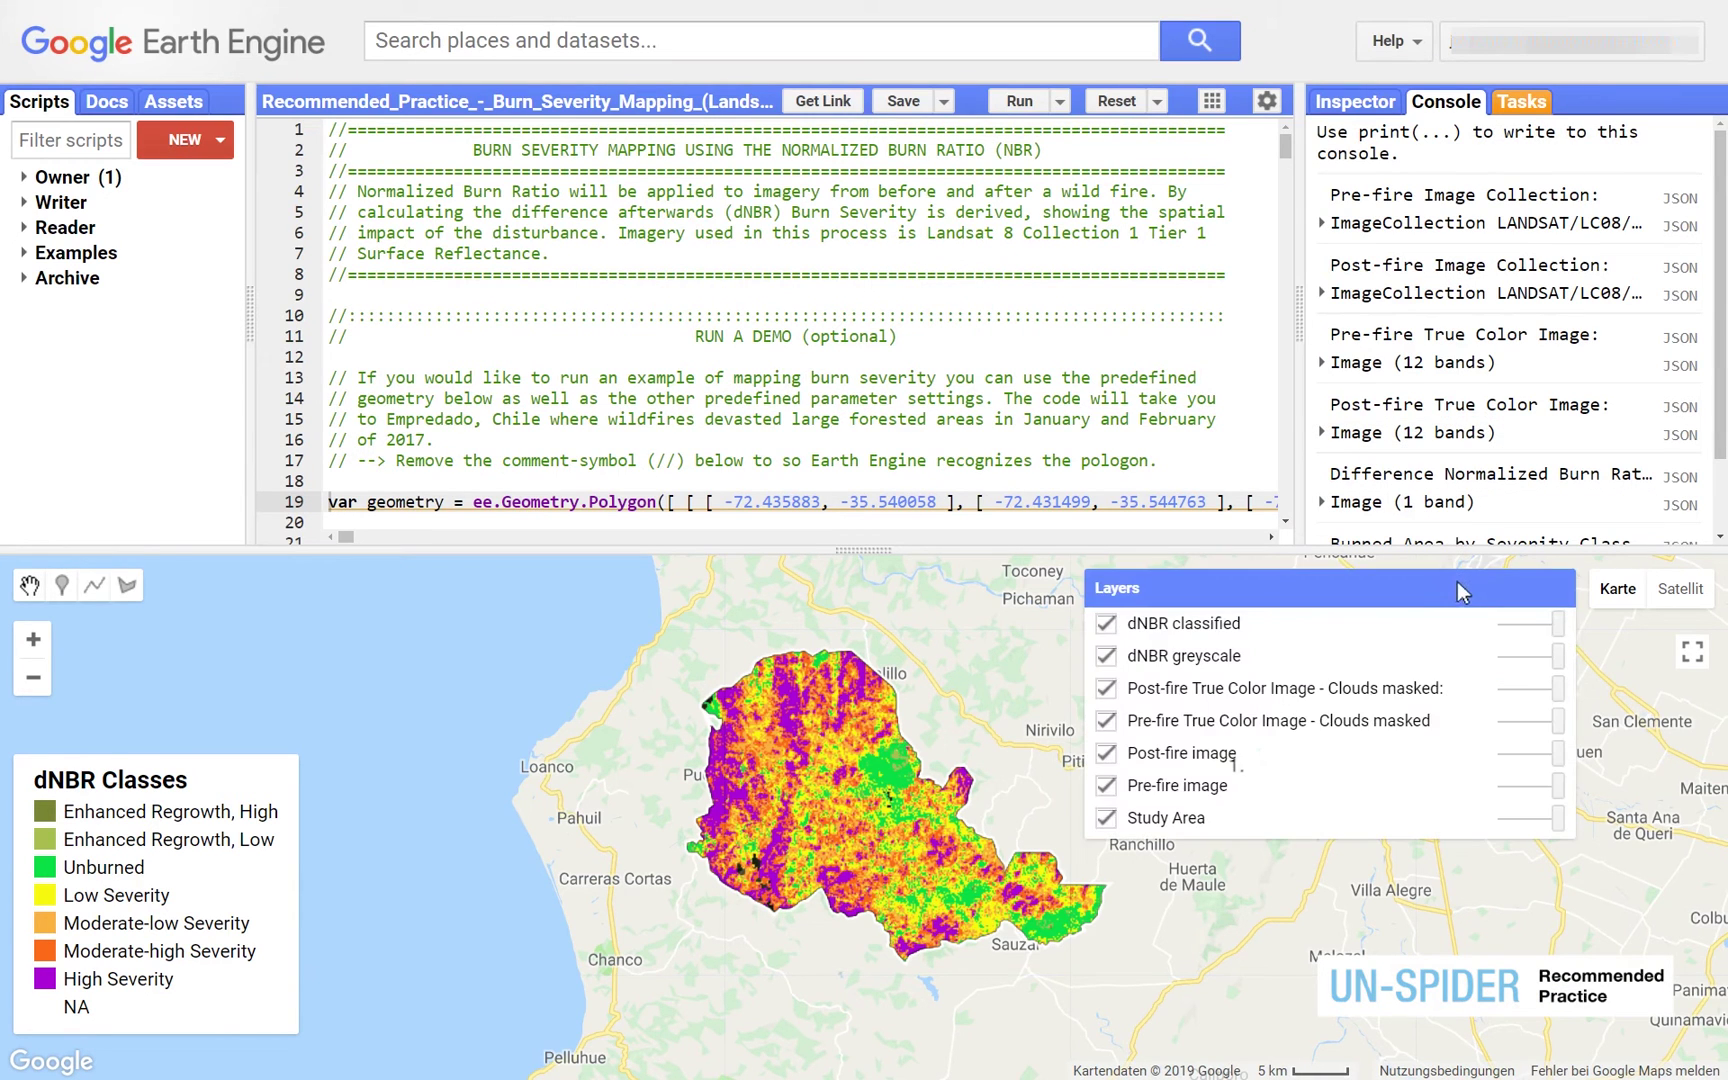
left_click(1106, 623)
left_click(1107, 656)
left_click(1107, 688)
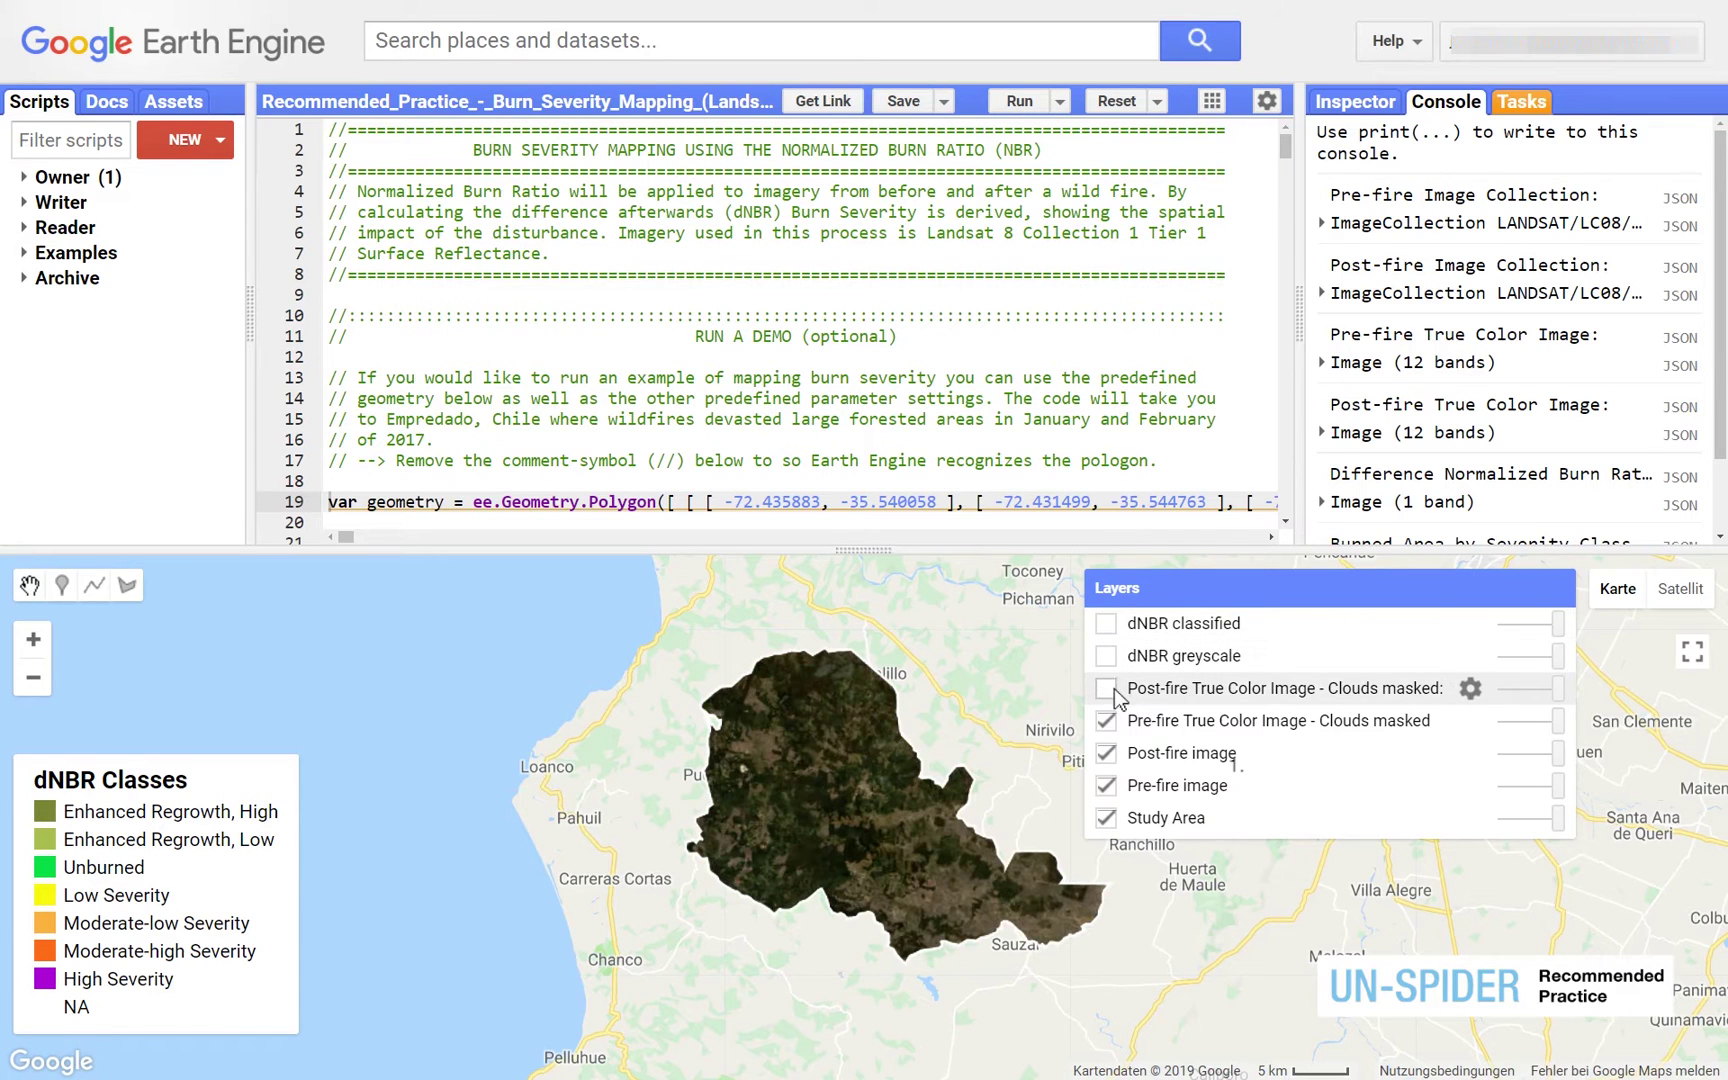
left_click(1107, 753)
left_click(1107, 786)
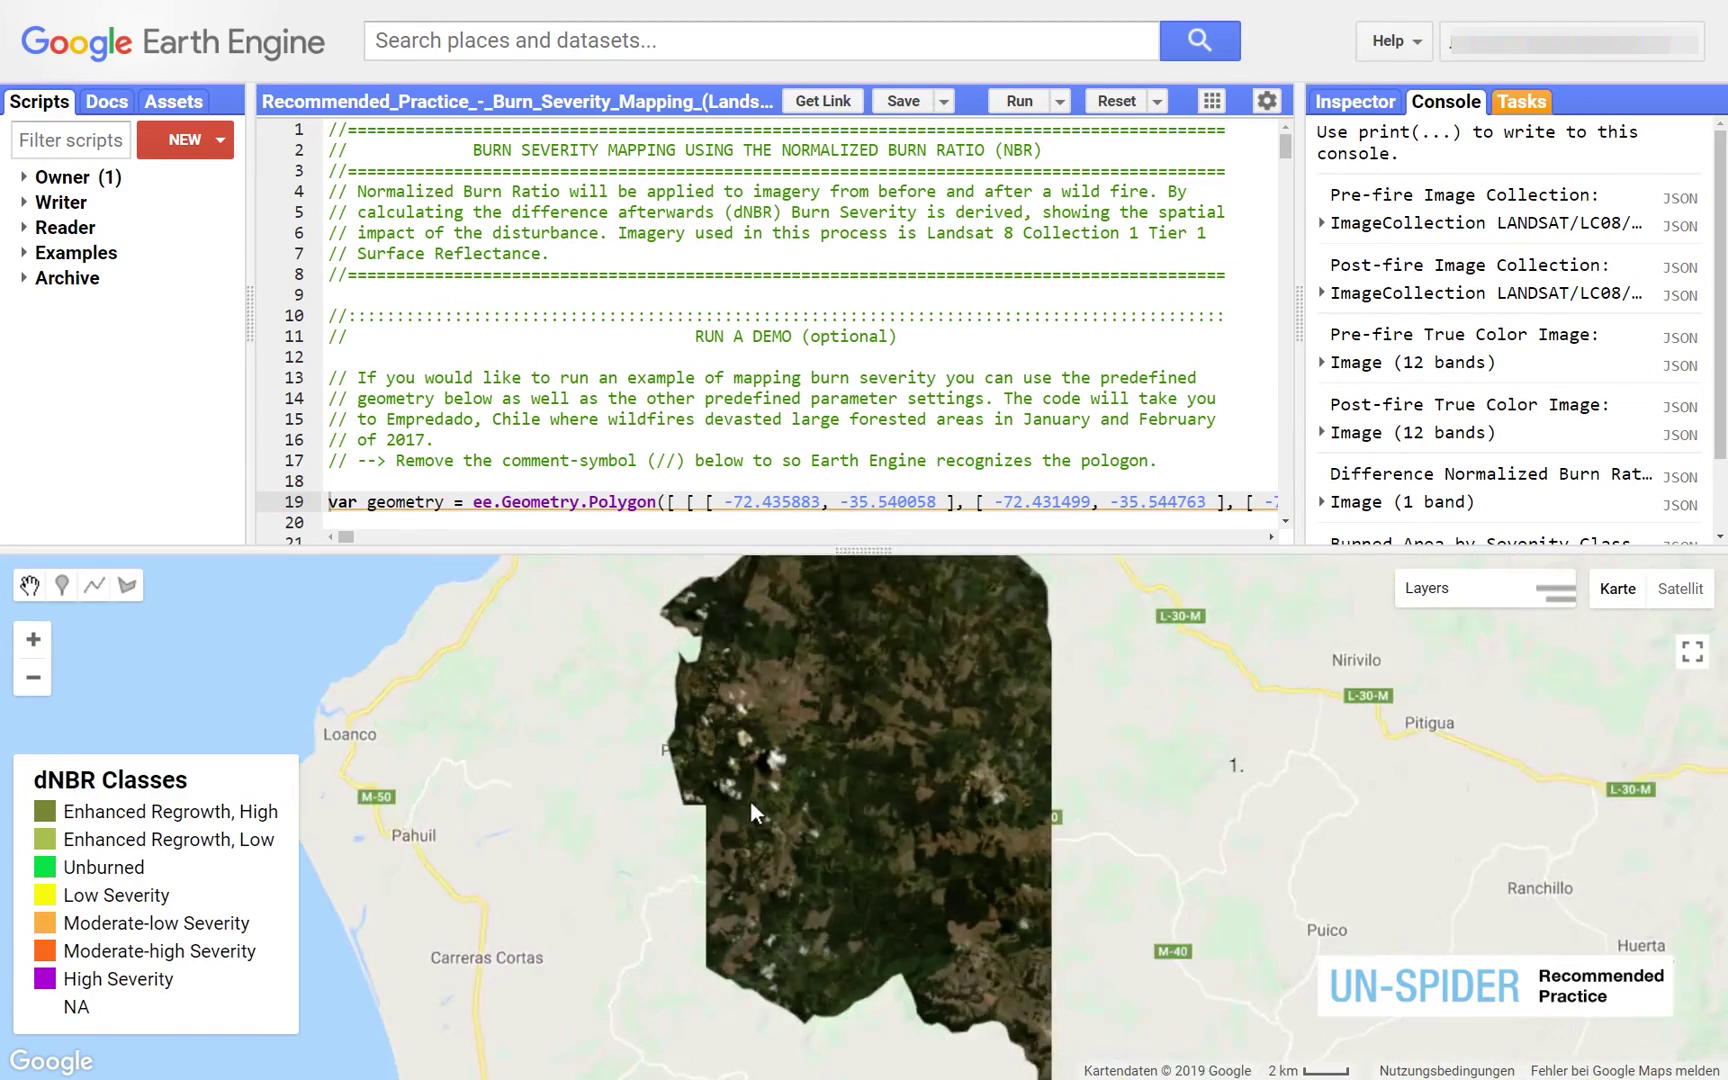
scroll(752, 805, "up", 3)
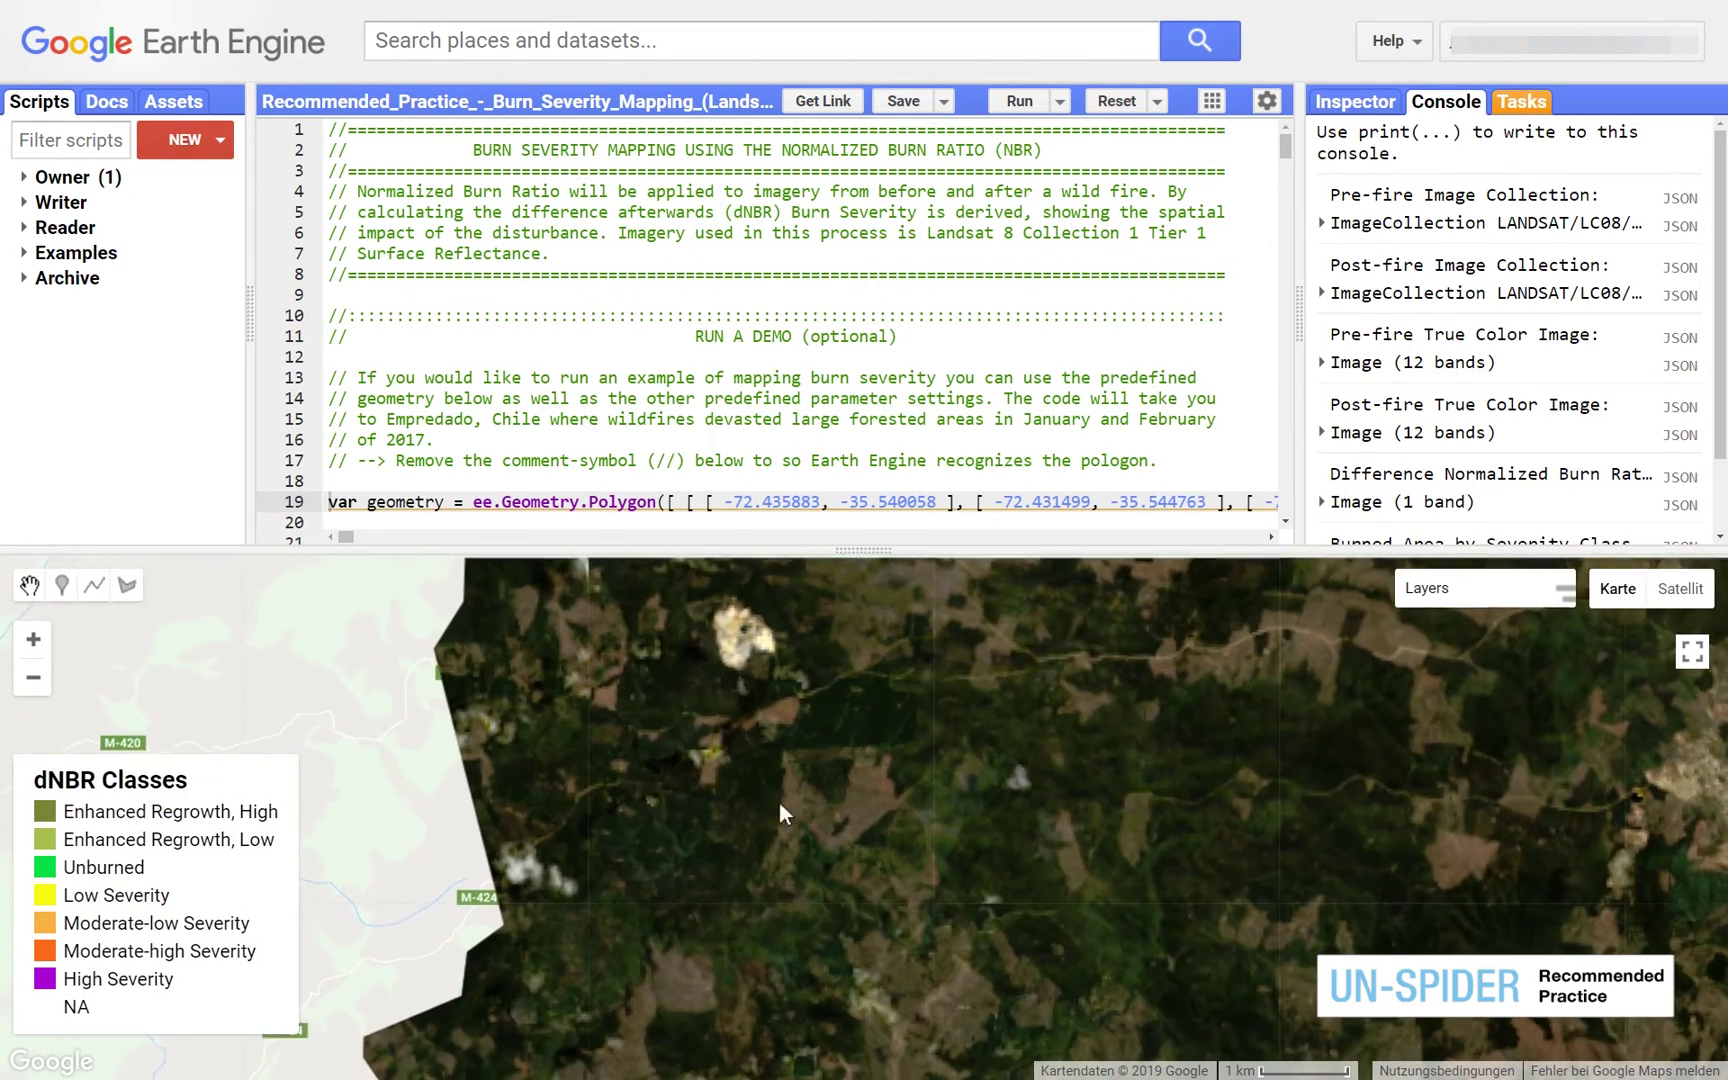
Lower pre-fire true colour opacity, hide pre-fire image, and fade the post-fire true colour layer.
mouse_move(1470, 592)
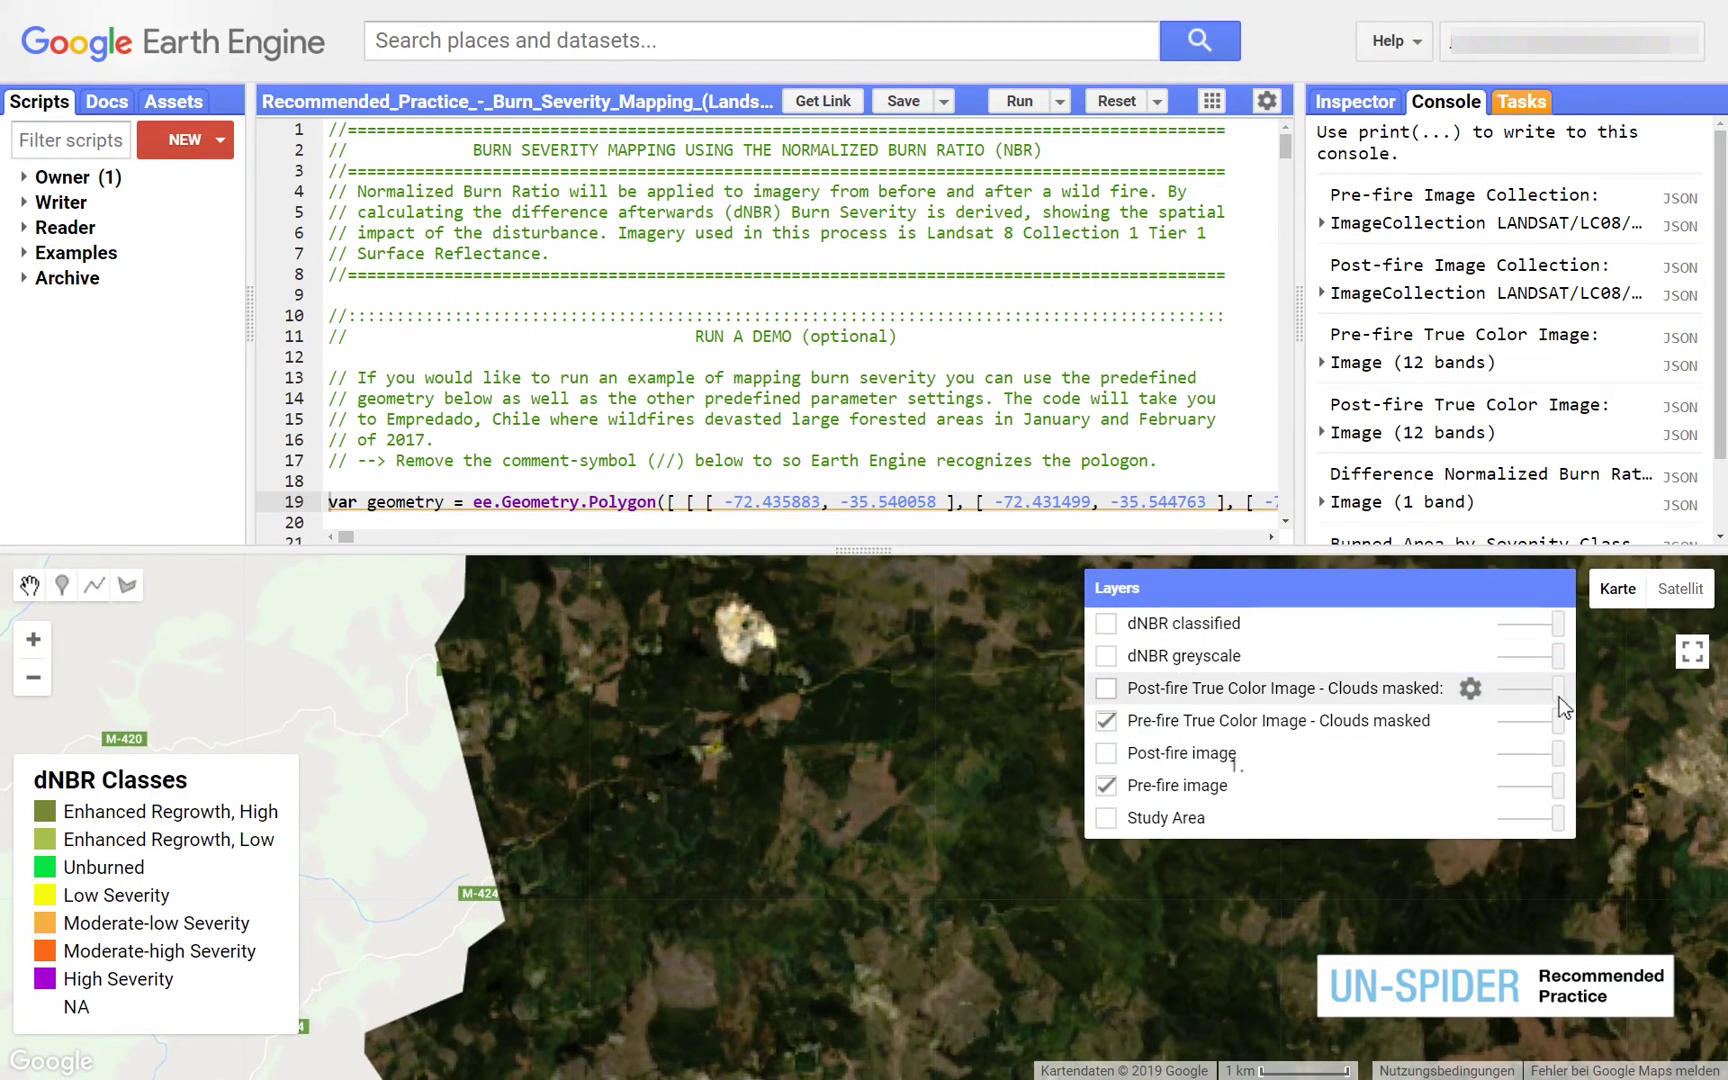
mouse_move(1557, 721)
left_mouse_down()
mouse_move(1508, 722)
mouse_move(1565, 722)
left_mouse_up()
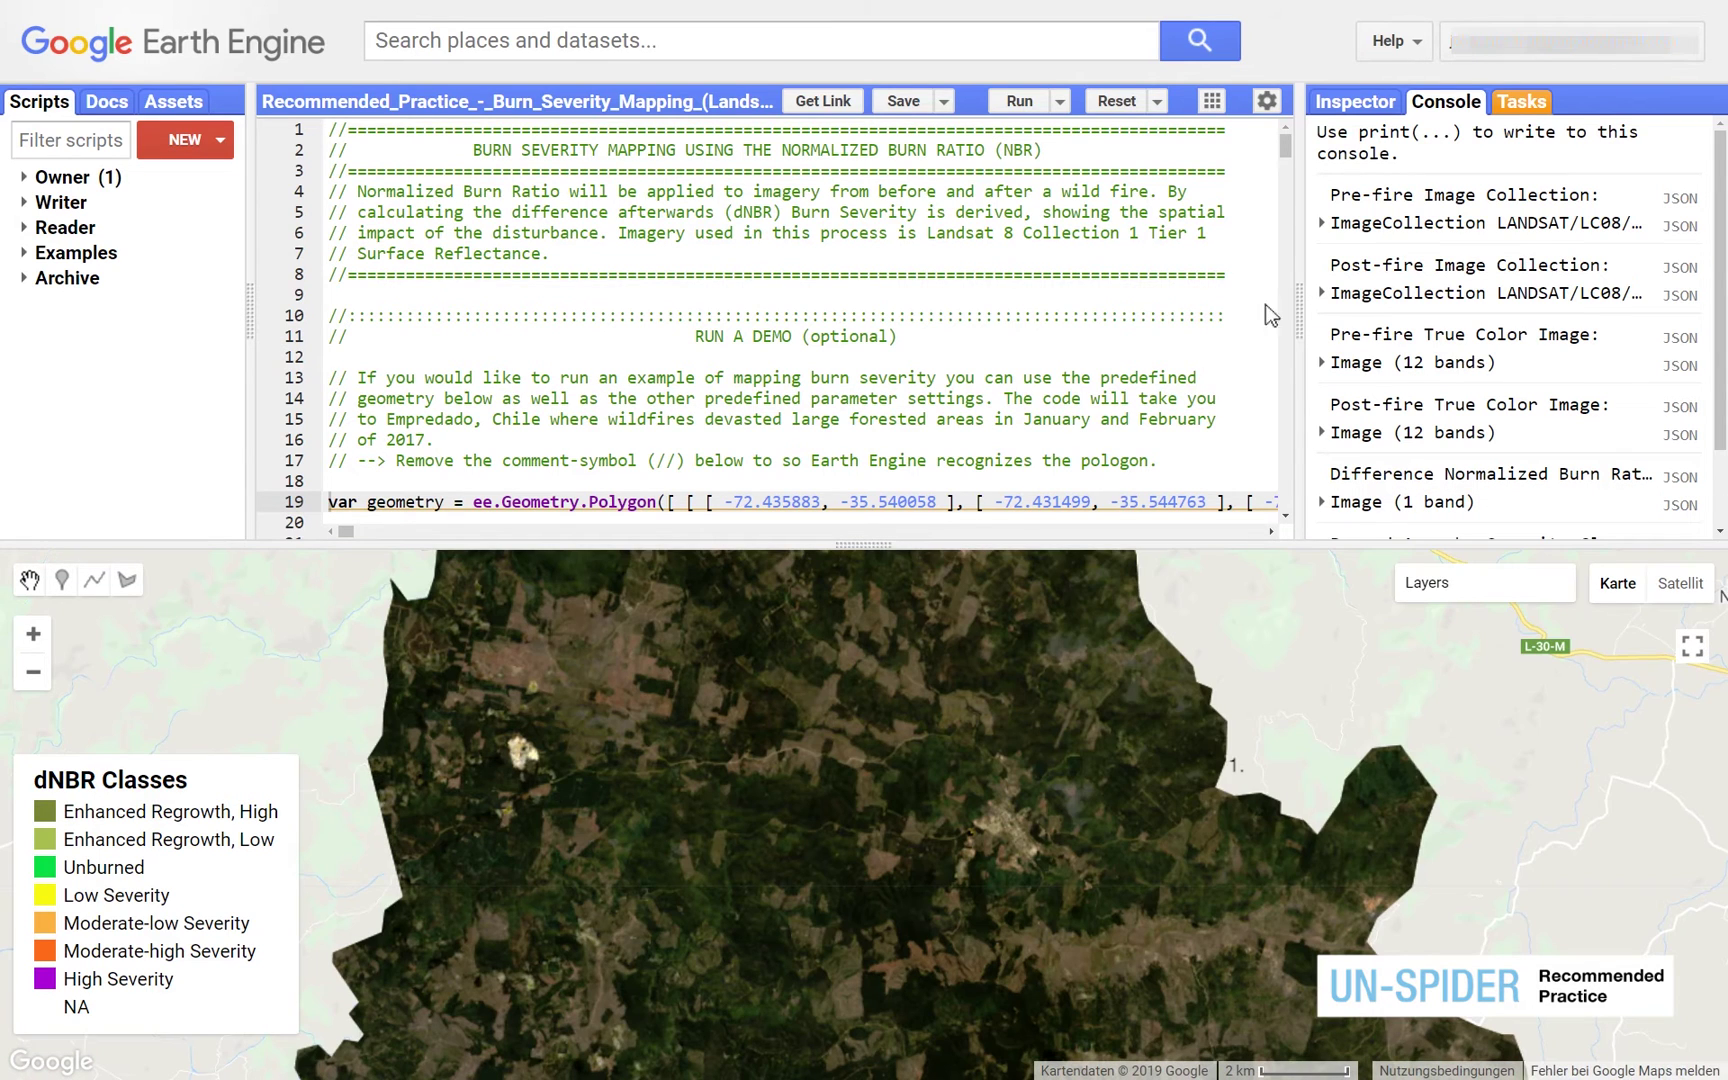
mouse_move(1419, 589)
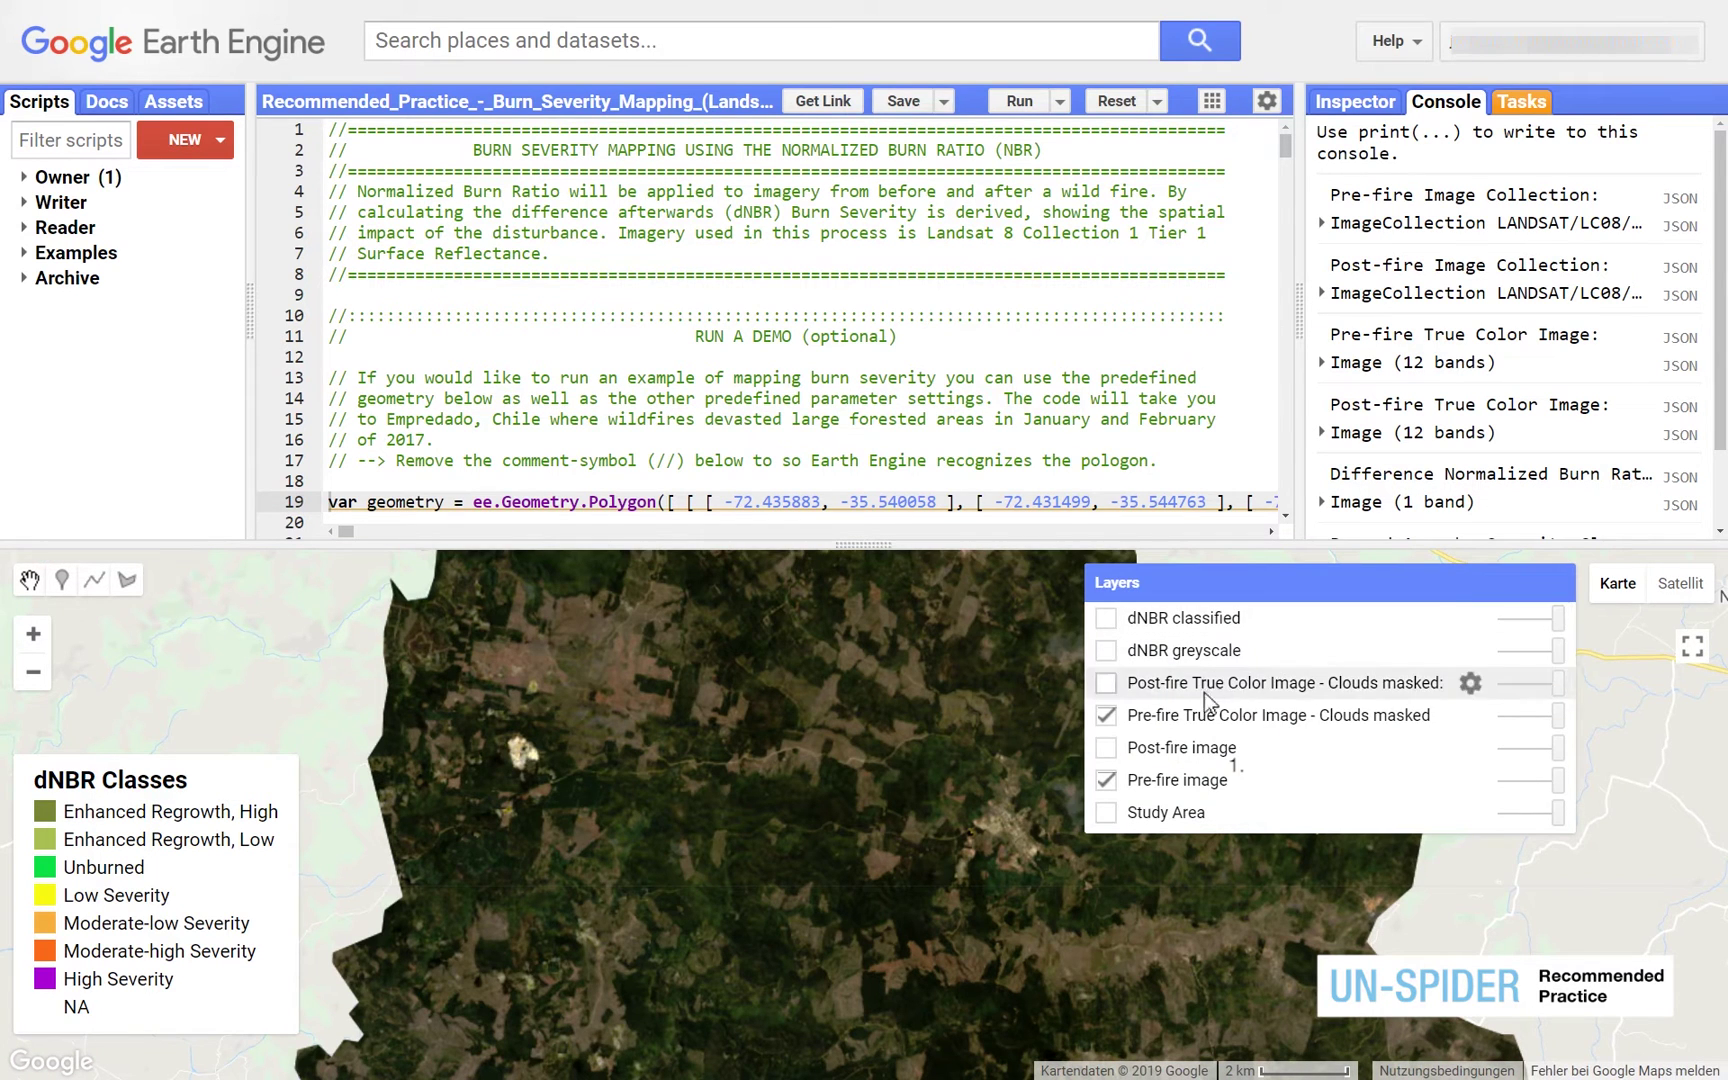
left_click(1106, 780)
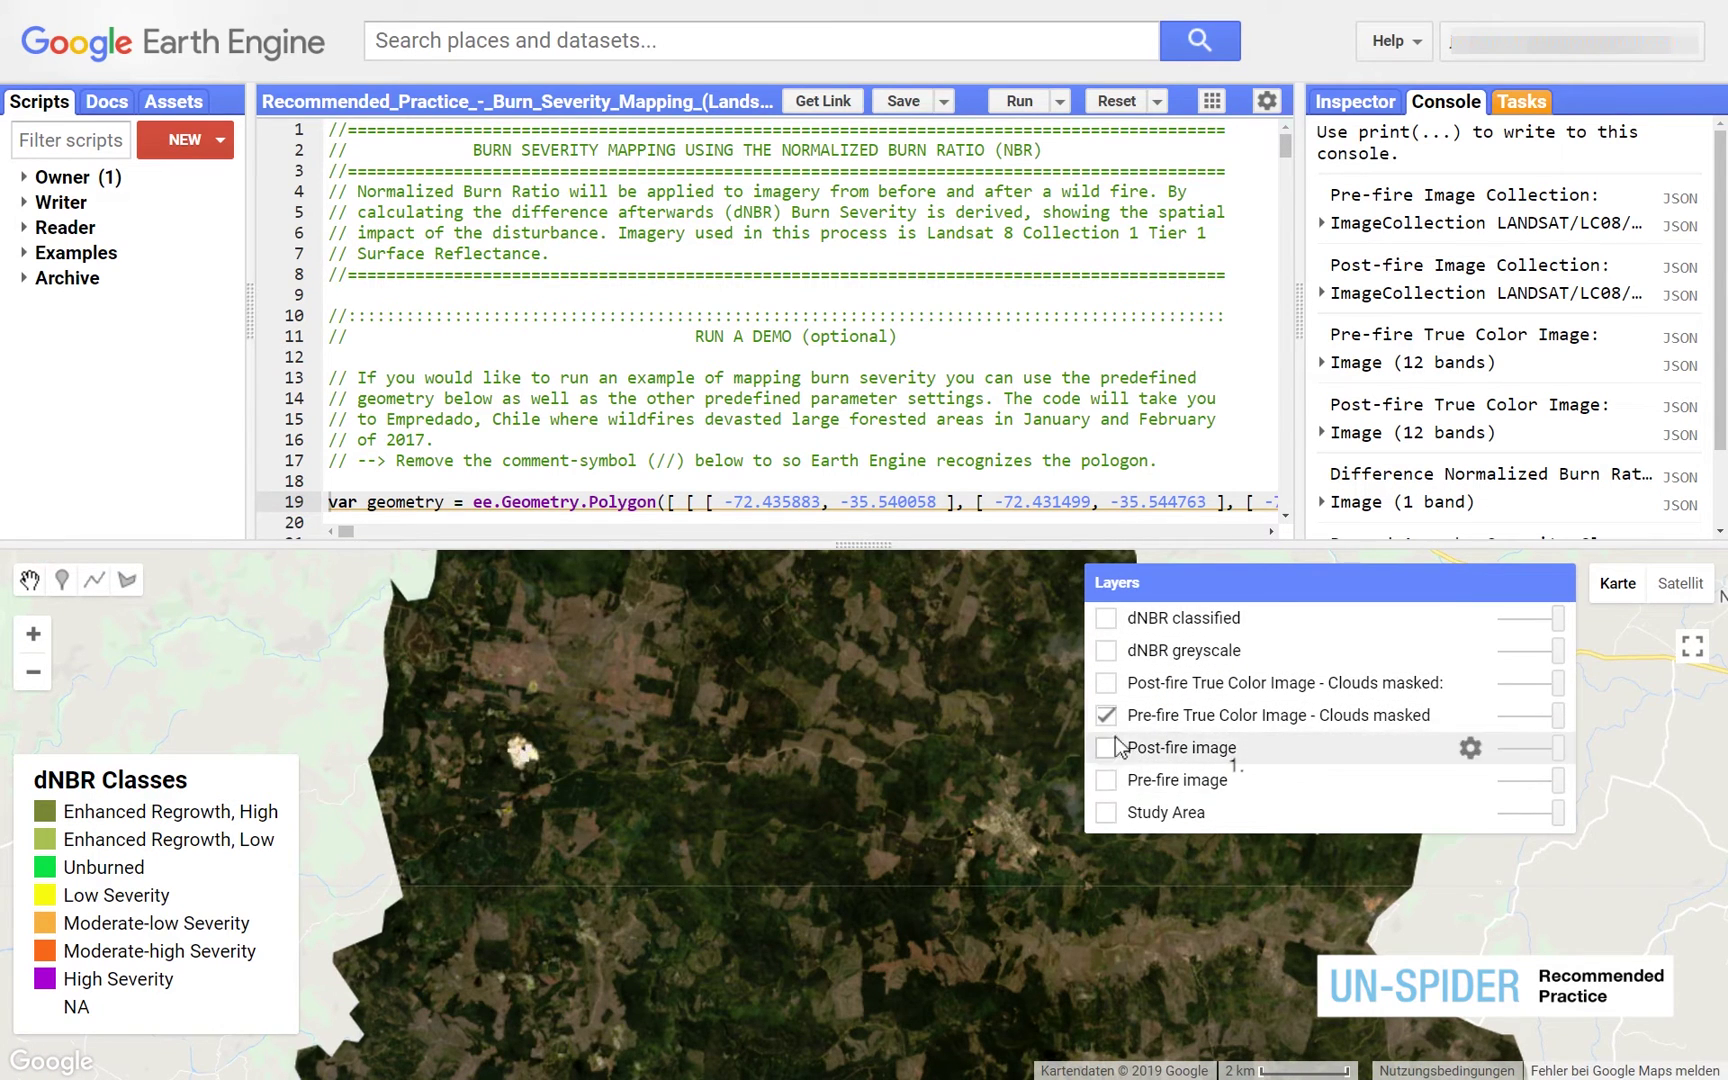
left_click(1107, 684)
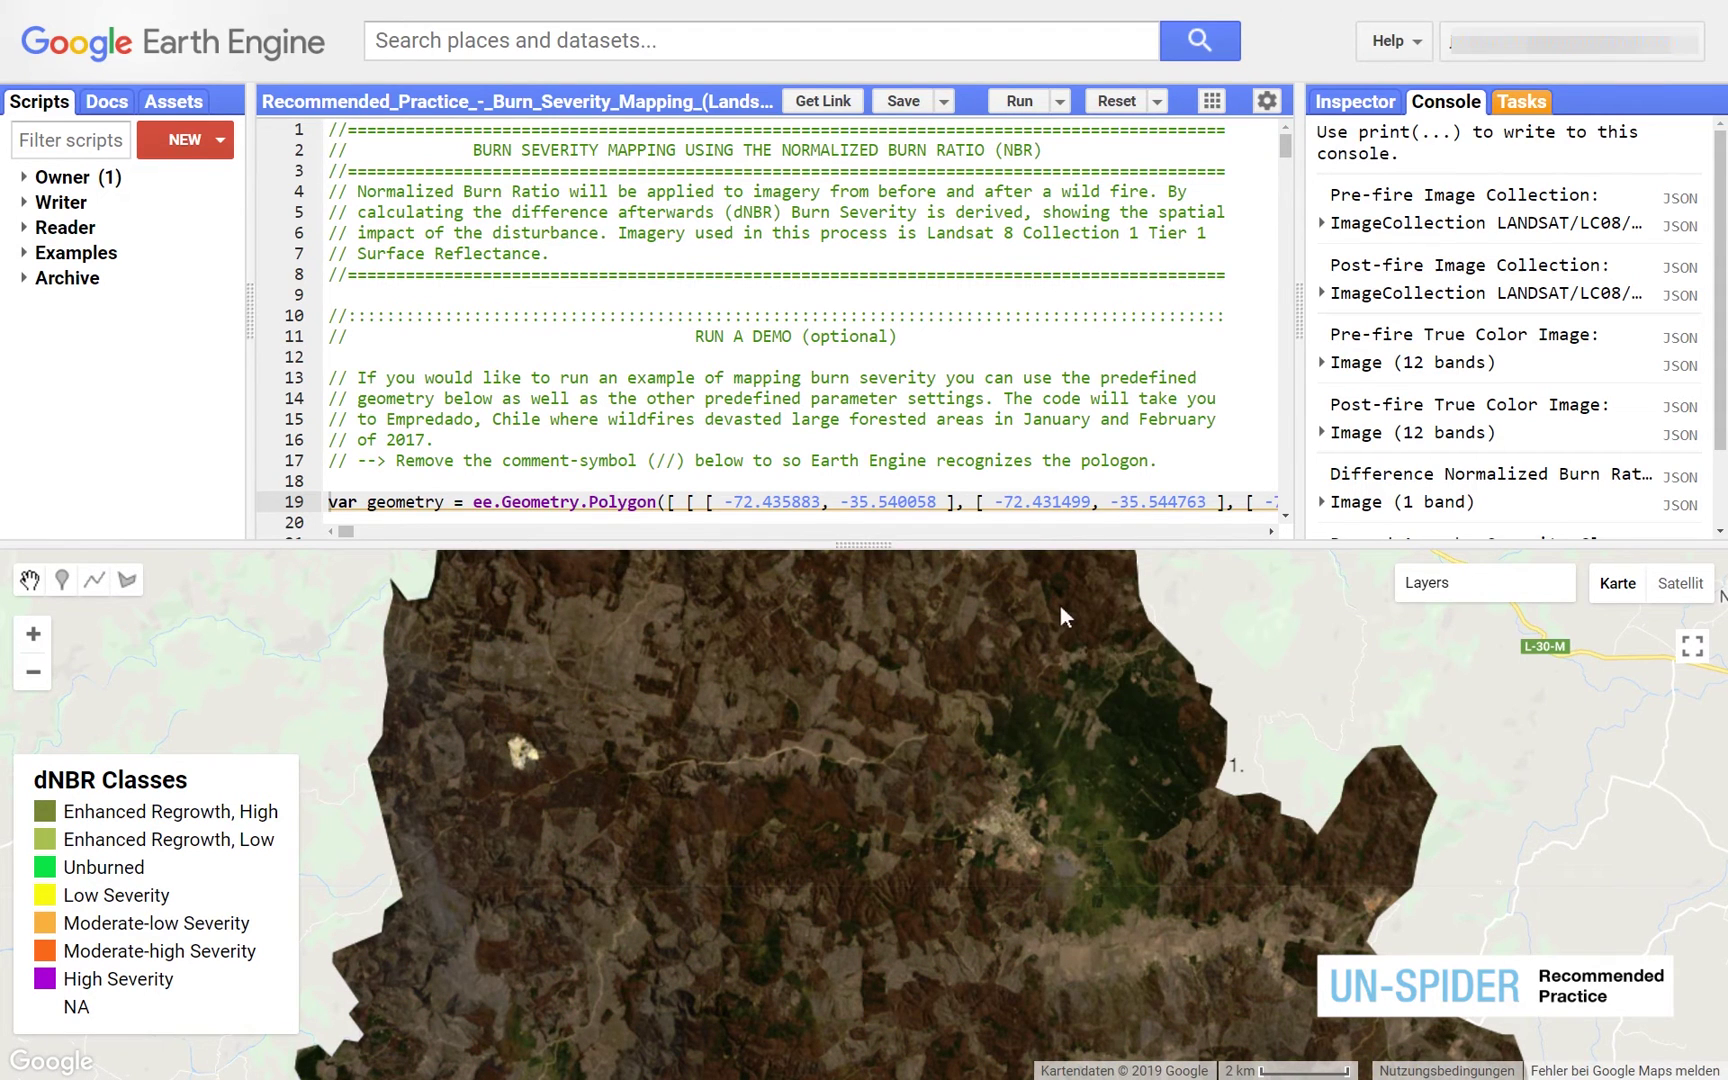
scroll(1056, 606, "up", 1)
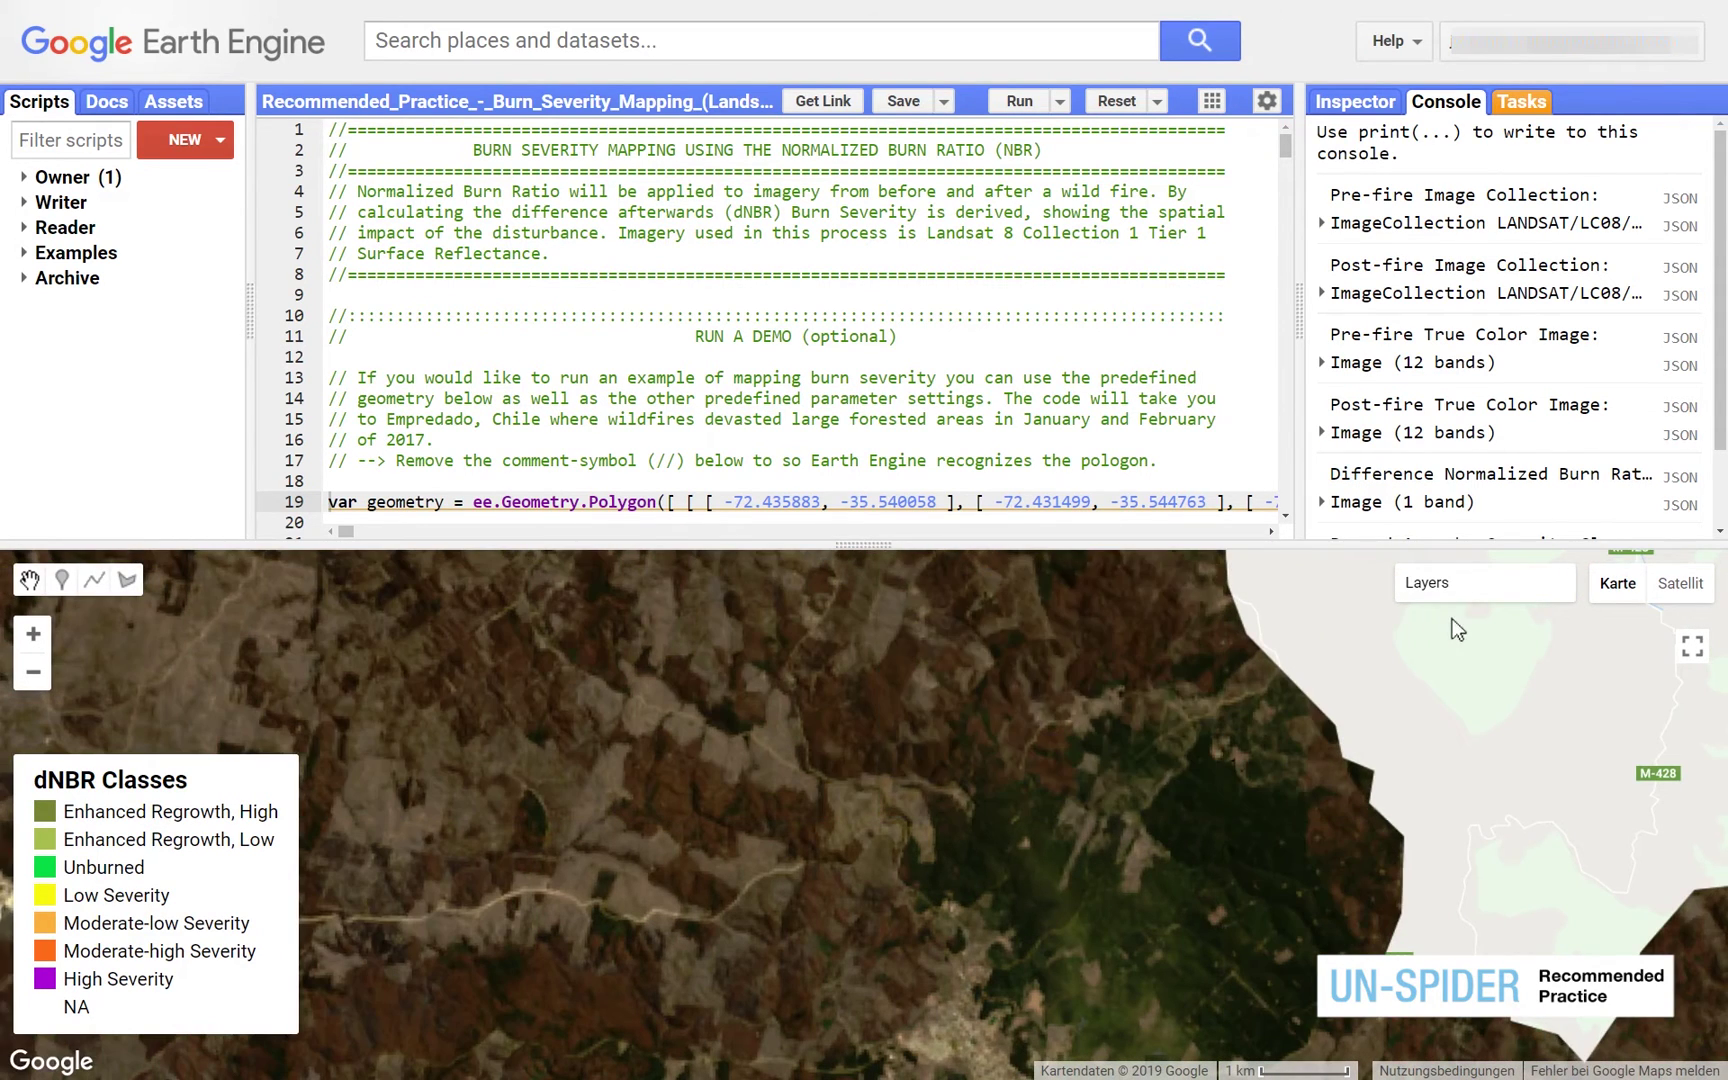
mouse_move(1566, 590)
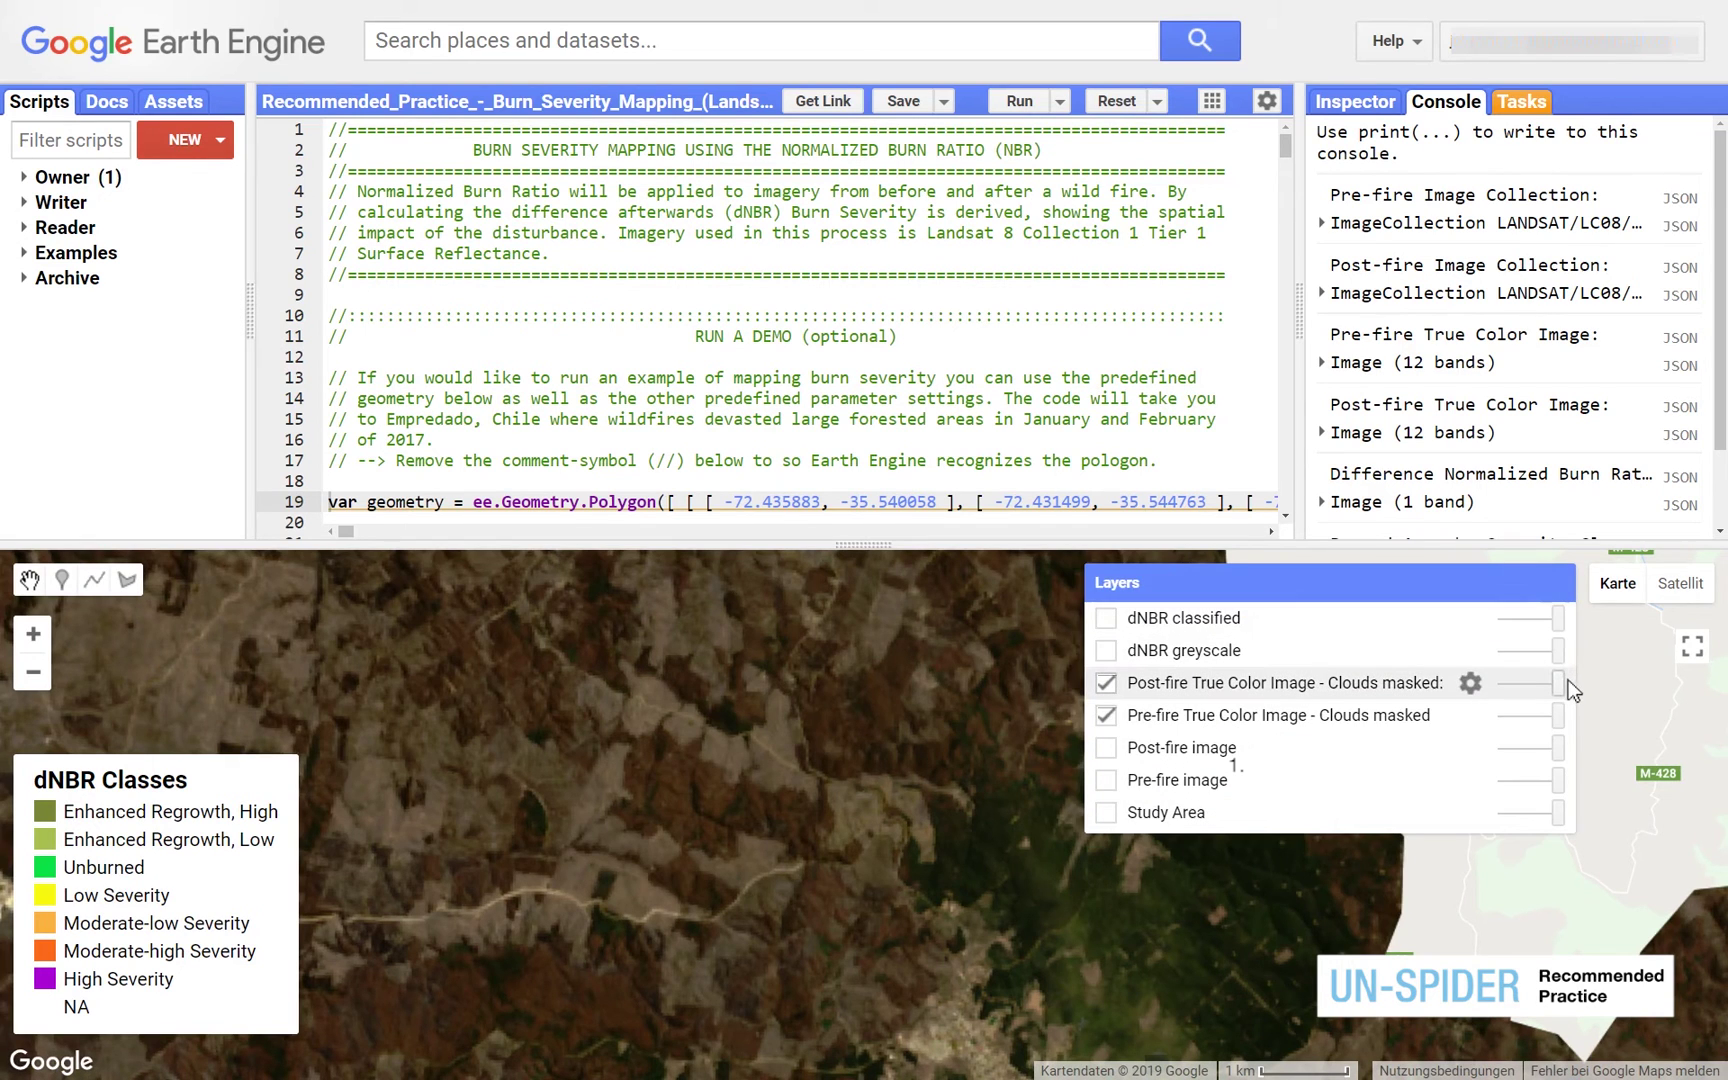
mouse_move(1558, 682)
left_mouse_down()
mouse_move(1486, 684)
mouse_move(1583, 695)
left_mouse_up()
Swap true colour layers for dNBR greyscale and classified layers, each slightly transparent.
left_click(1106, 716)
left_click(1108, 650)
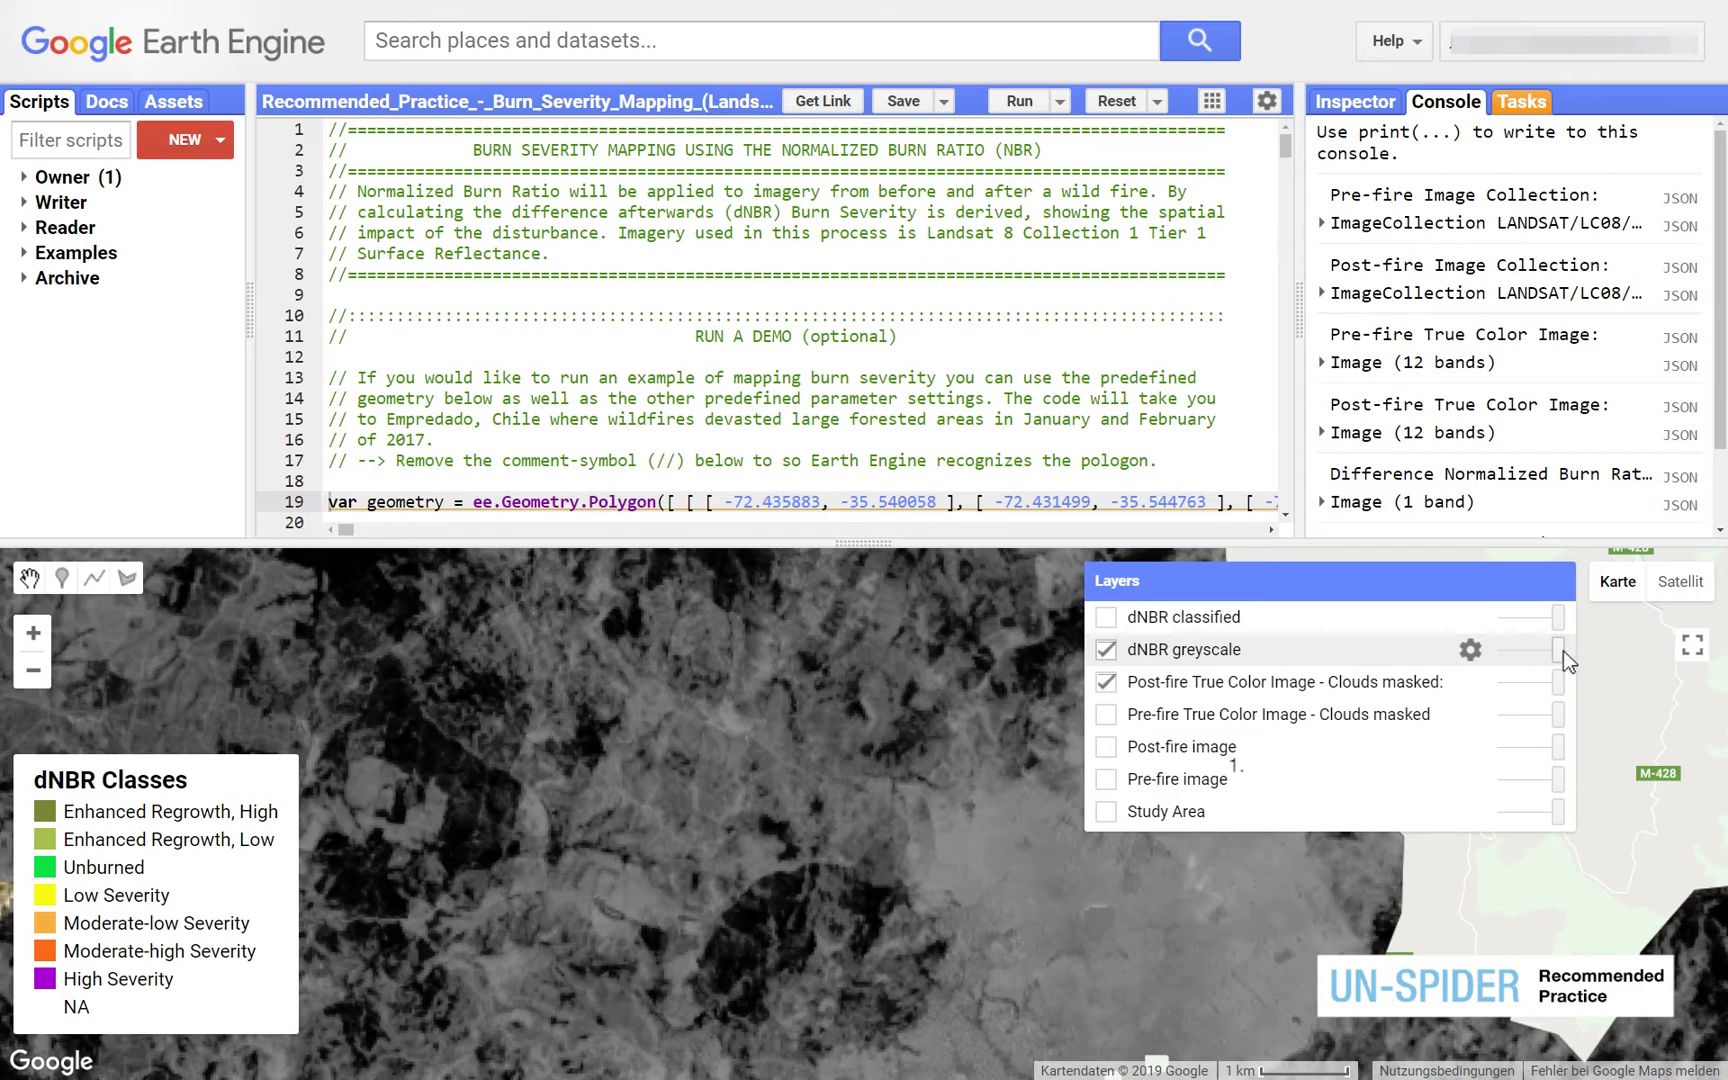
mouse_move(1560, 651)
left_mouse_down()
mouse_move(1505, 676)
mouse_move(1570, 660)
mouse_move(1515, 657)
mouse_move(1581, 652)
left_mouse_up()
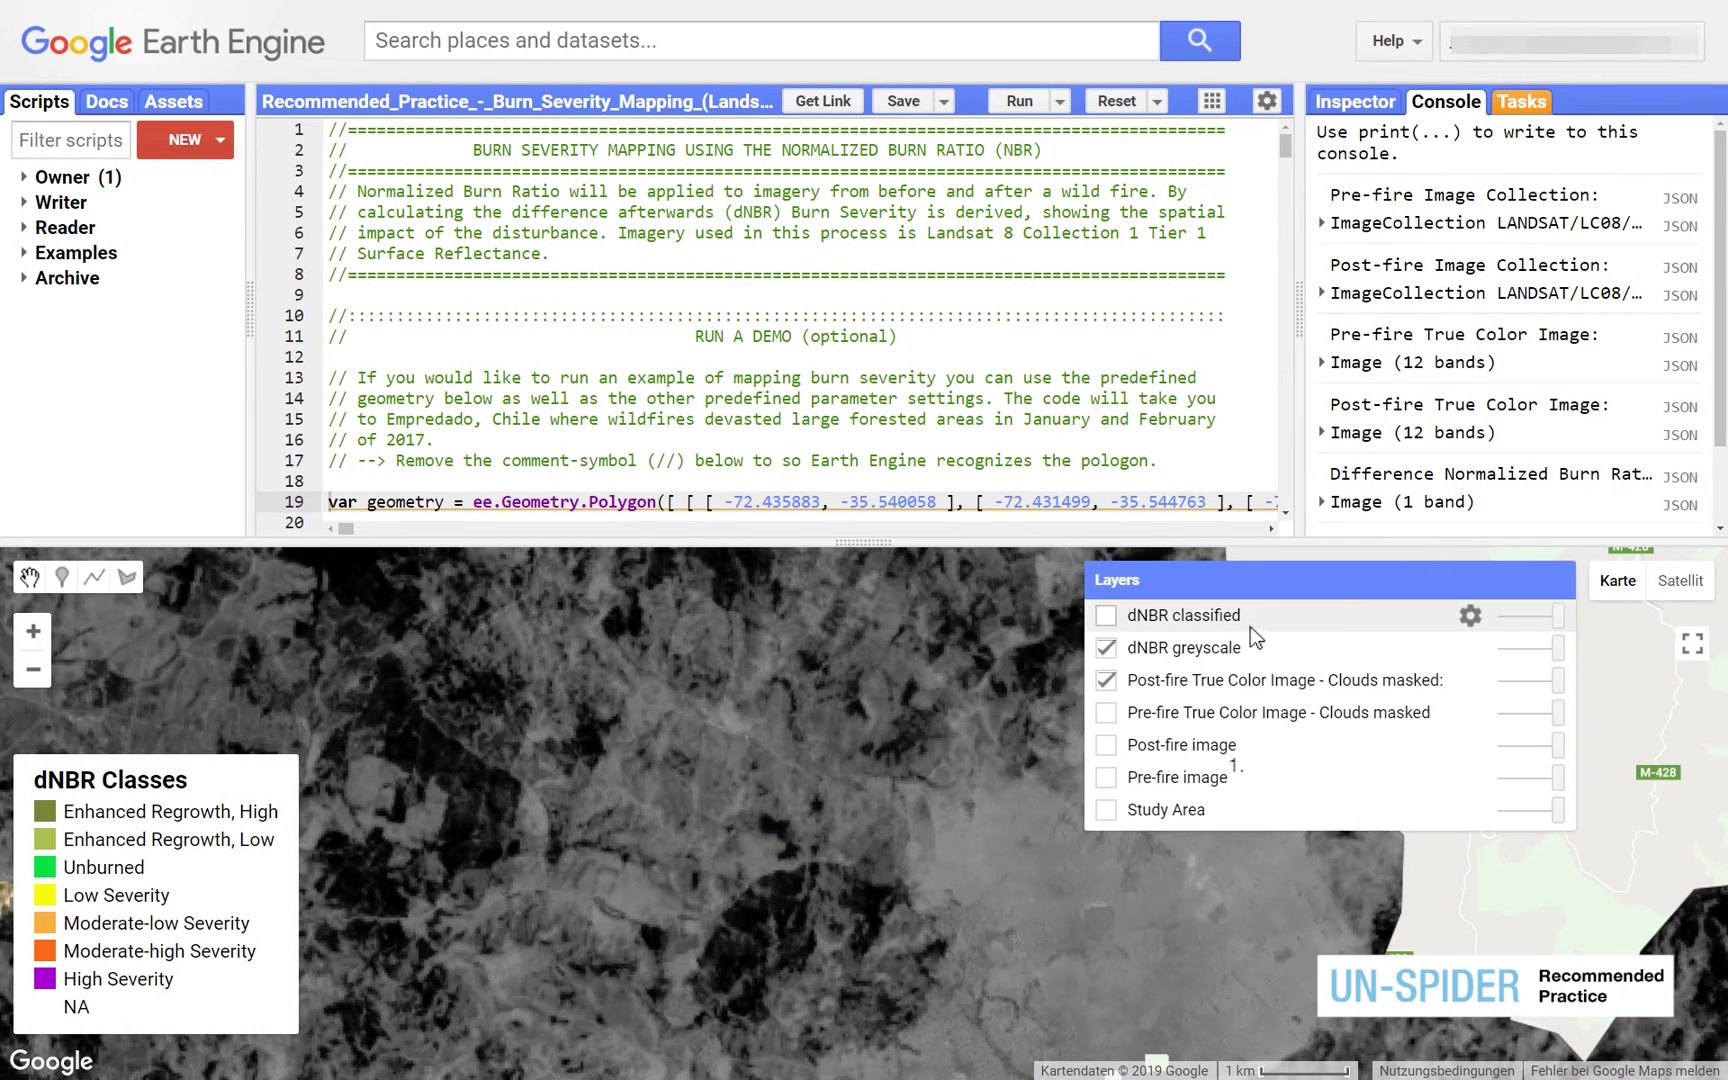
left_click(1106, 681)
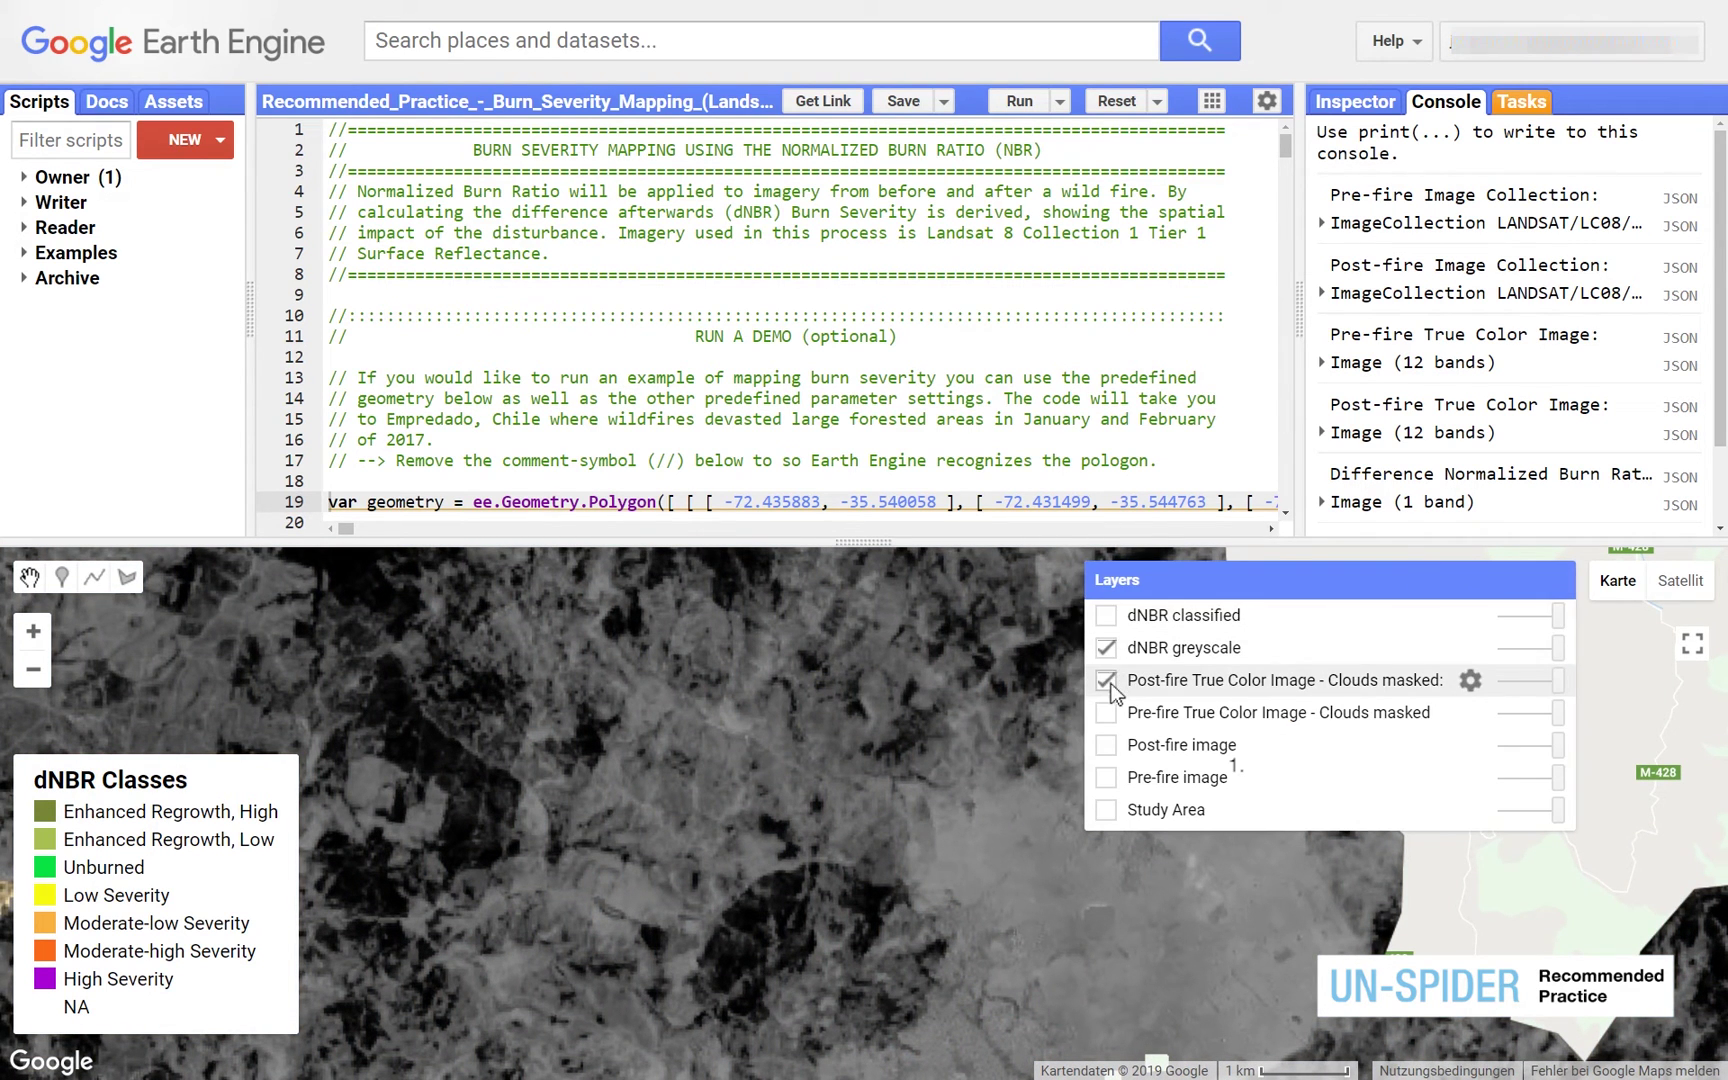
left_click(1106, 615)
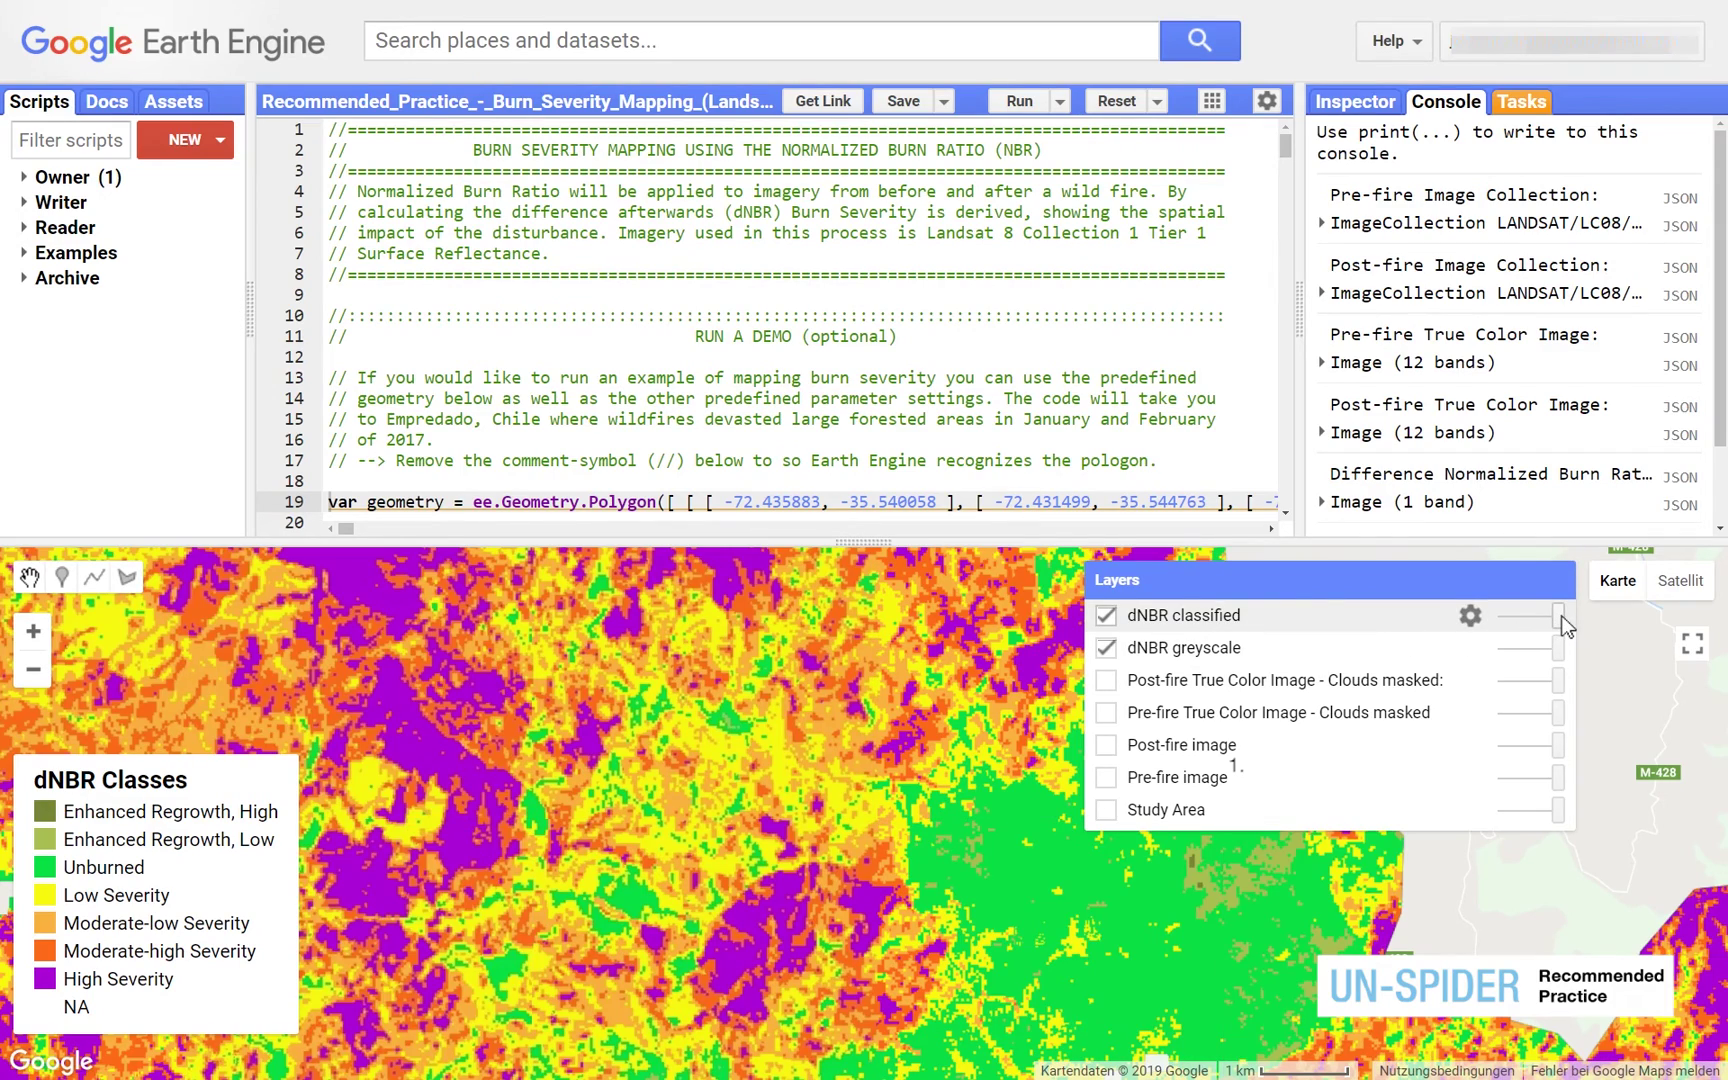
mouse_move(1561, 616)
left_mouse_down()
mouse_move(1511, 617)
mouse_move(1565, 622)
left_mouse_up()
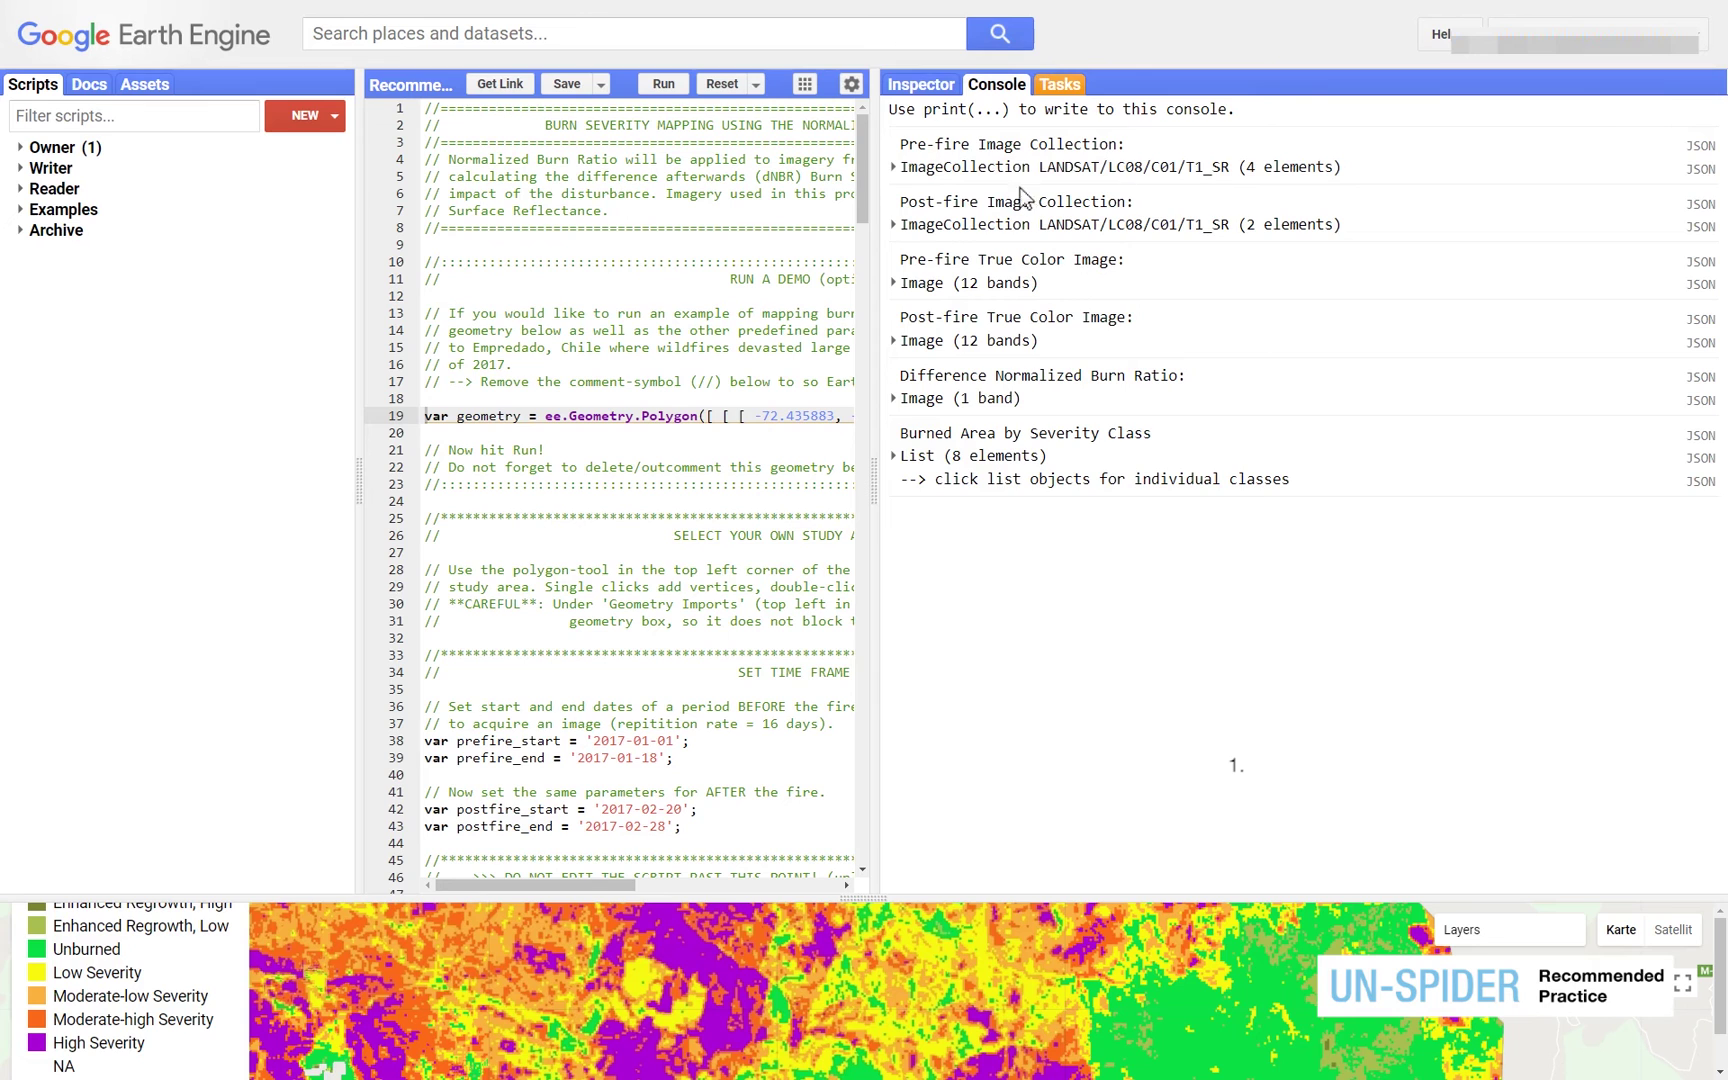
left_click(910, 168)
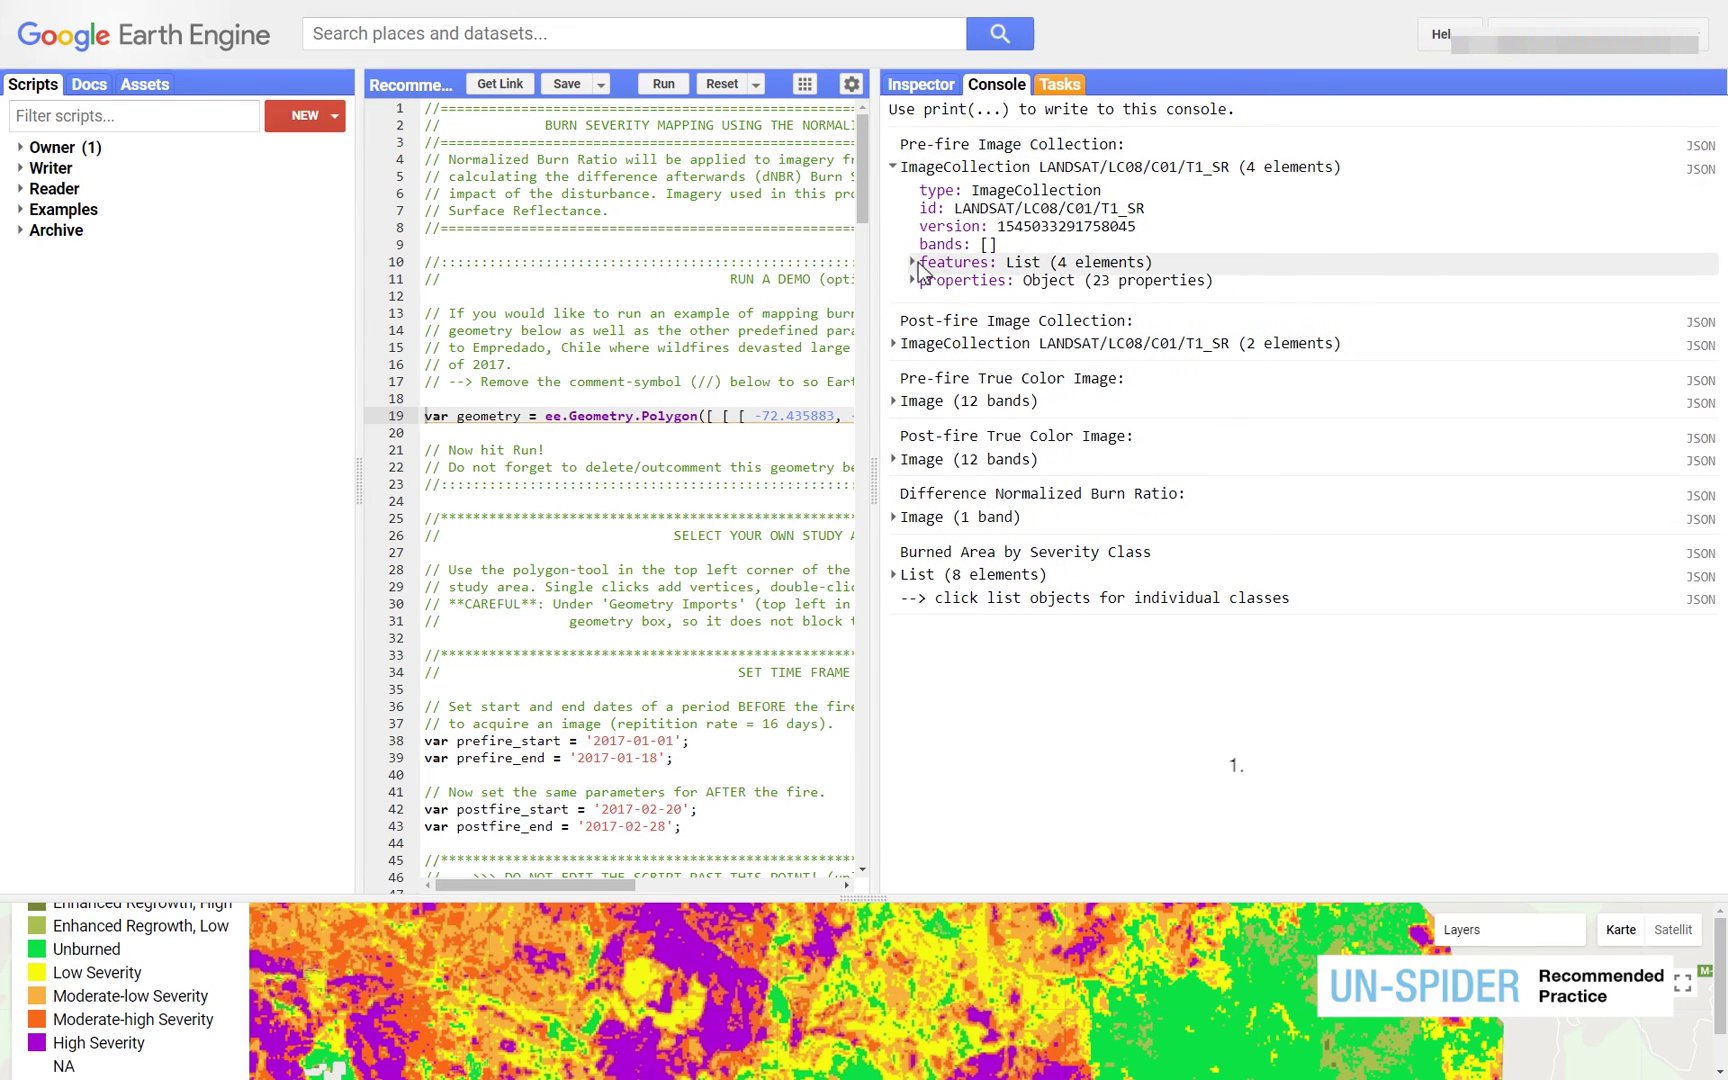
left_click(921, 266)
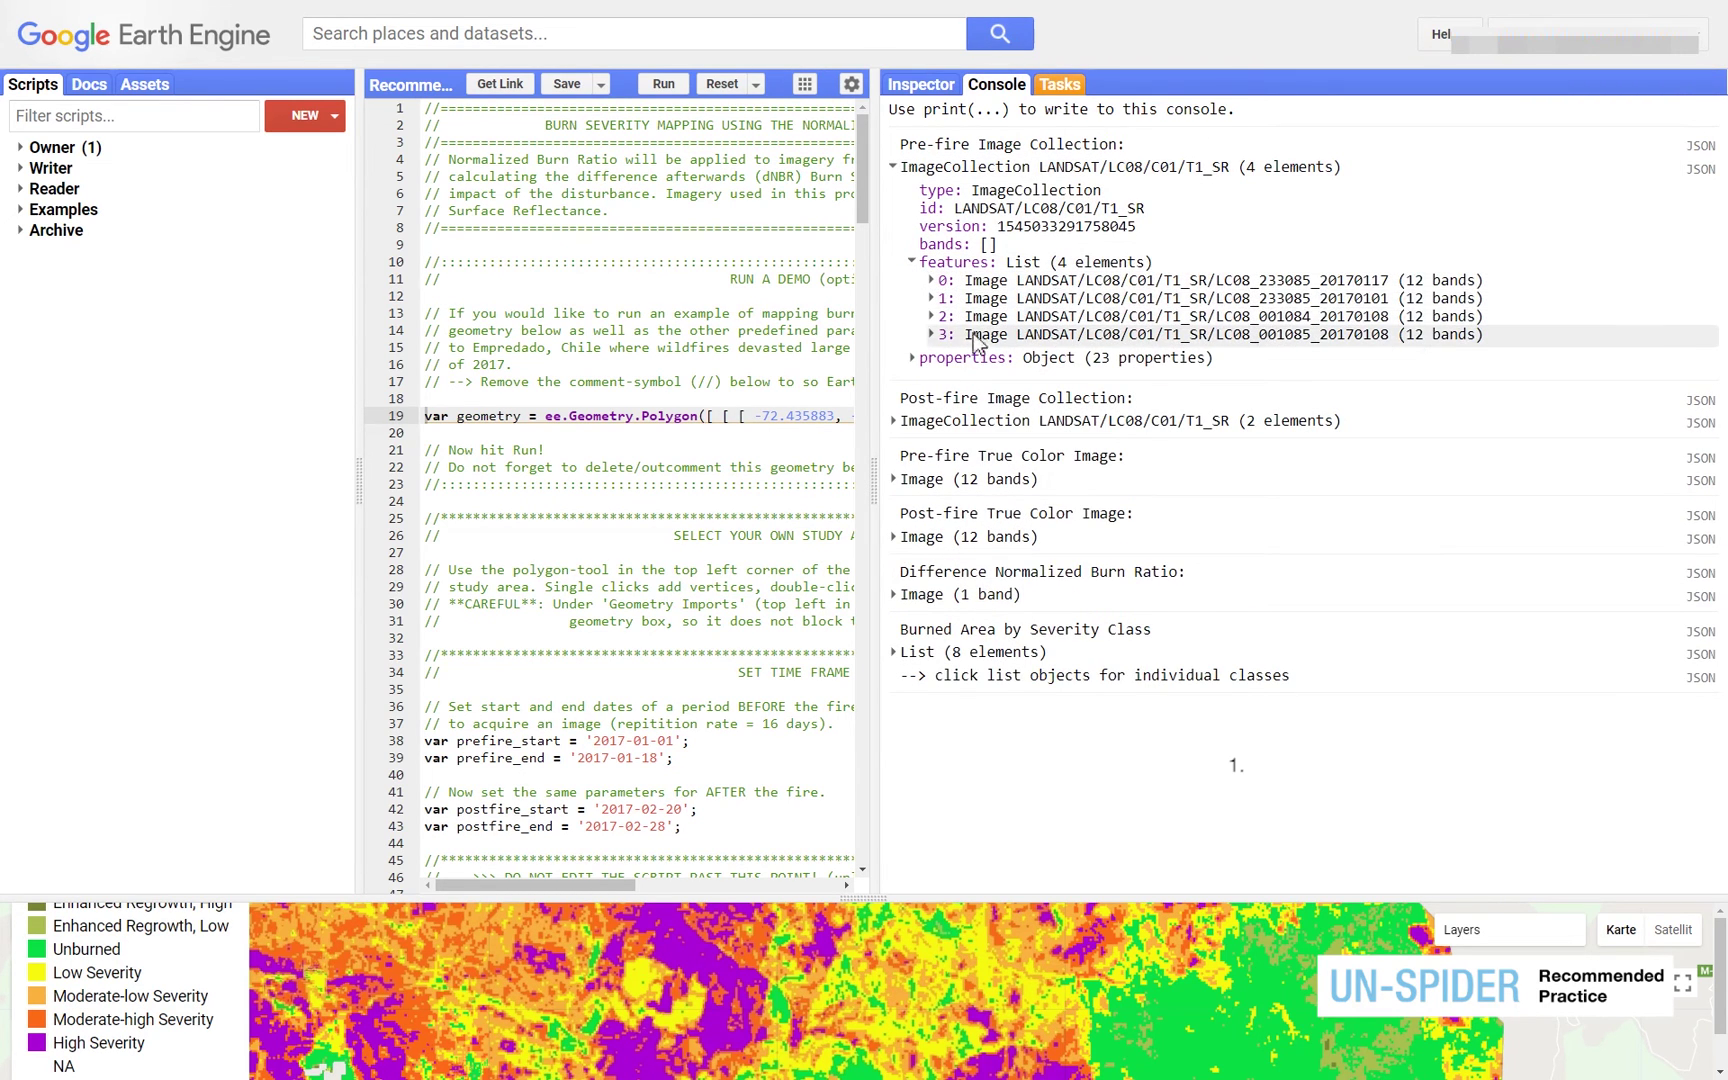
left_click(946, 302)
left_click(982, 369)
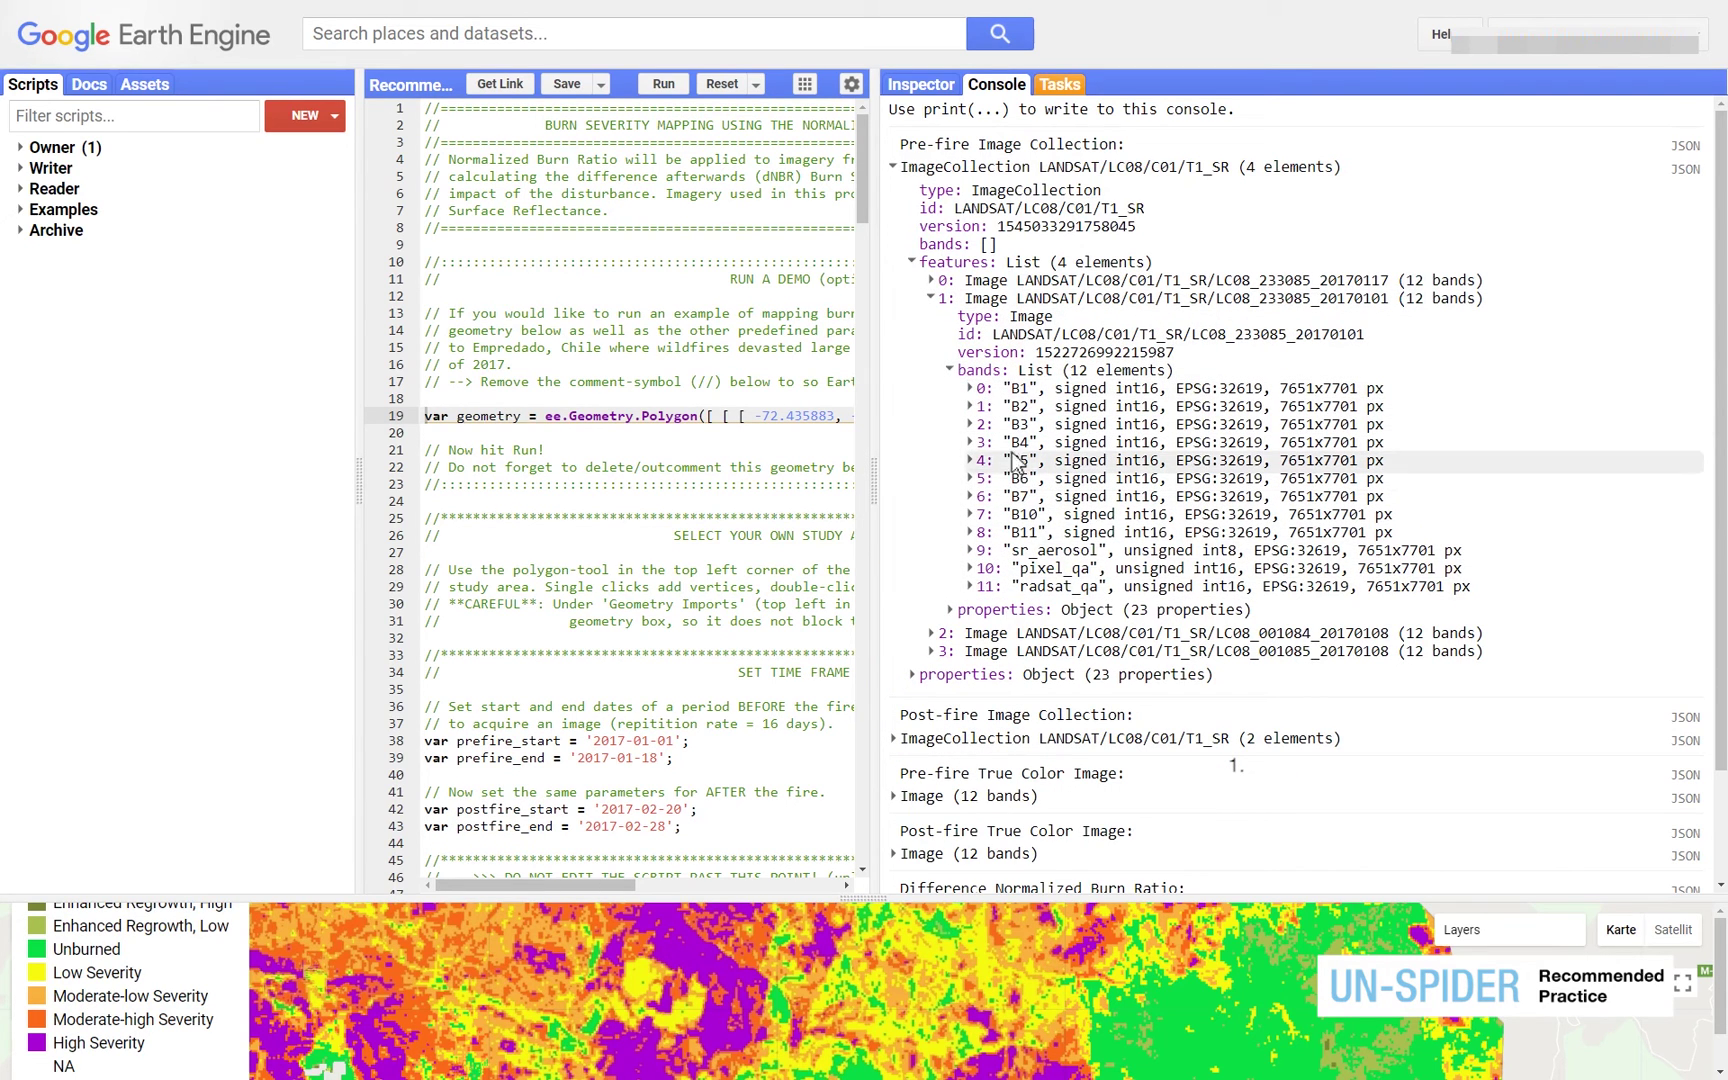
left_click(896, 167)
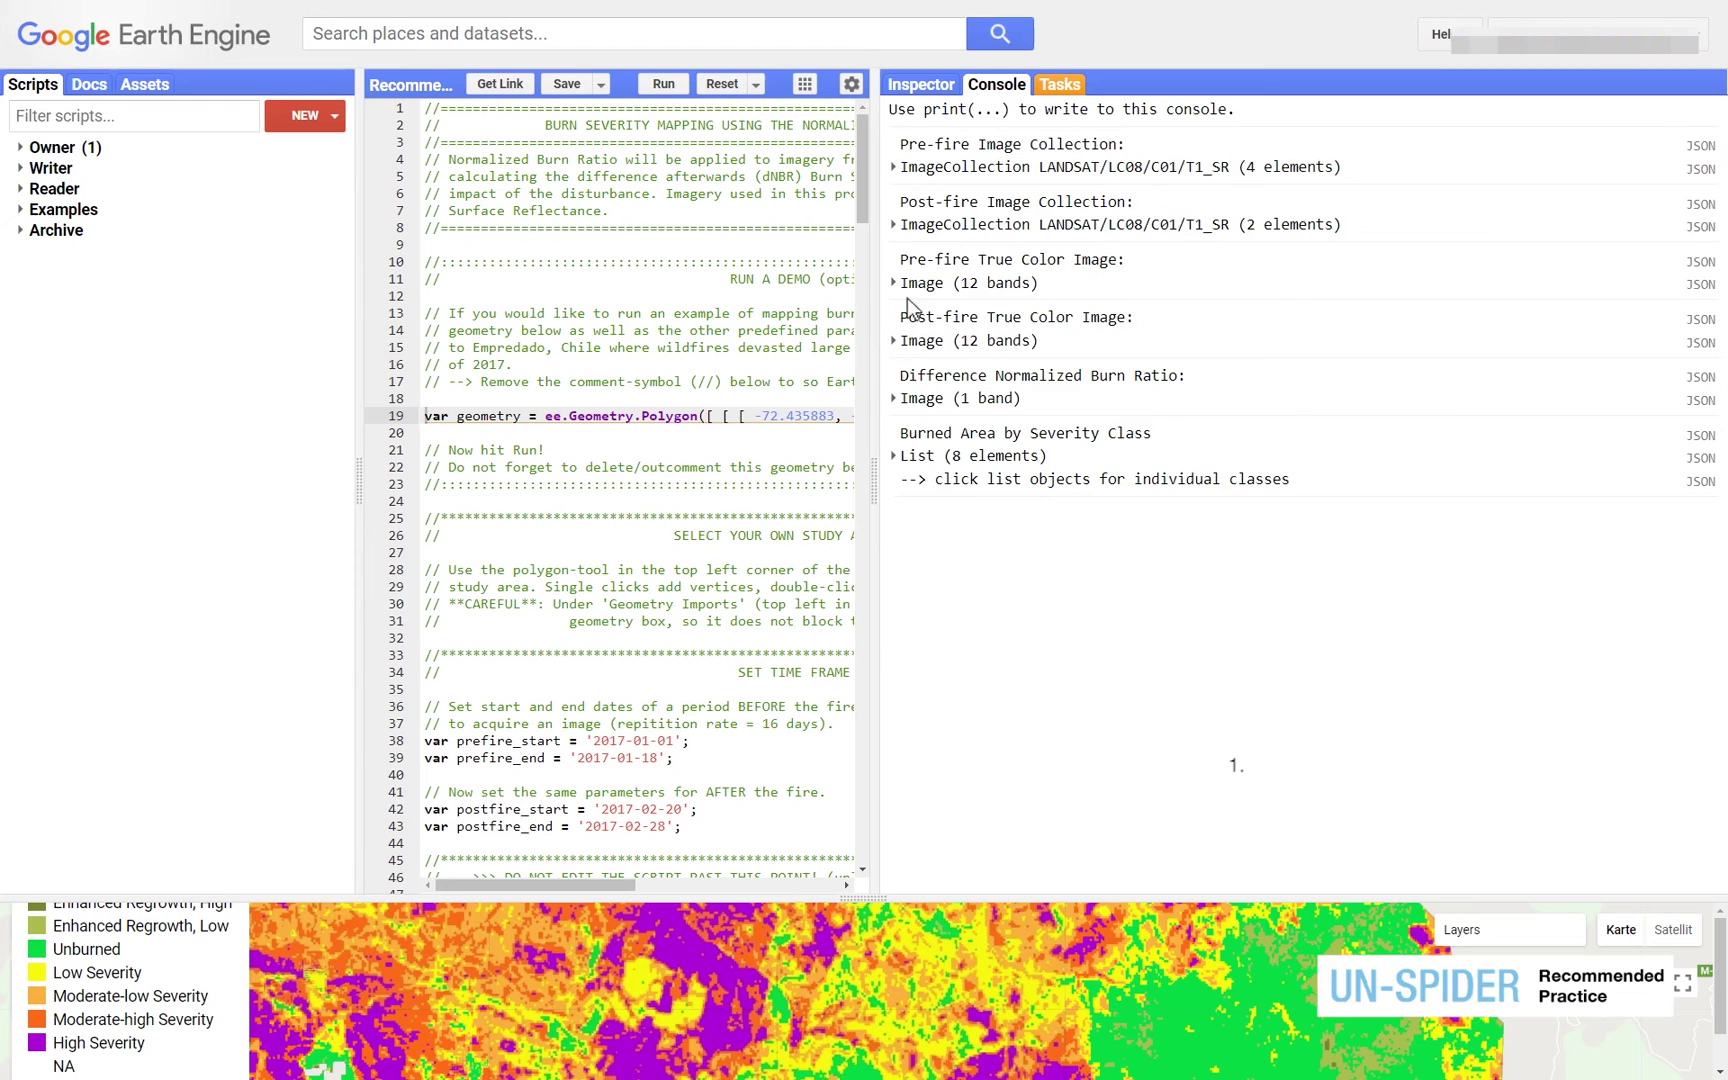
left_click(912, 456)
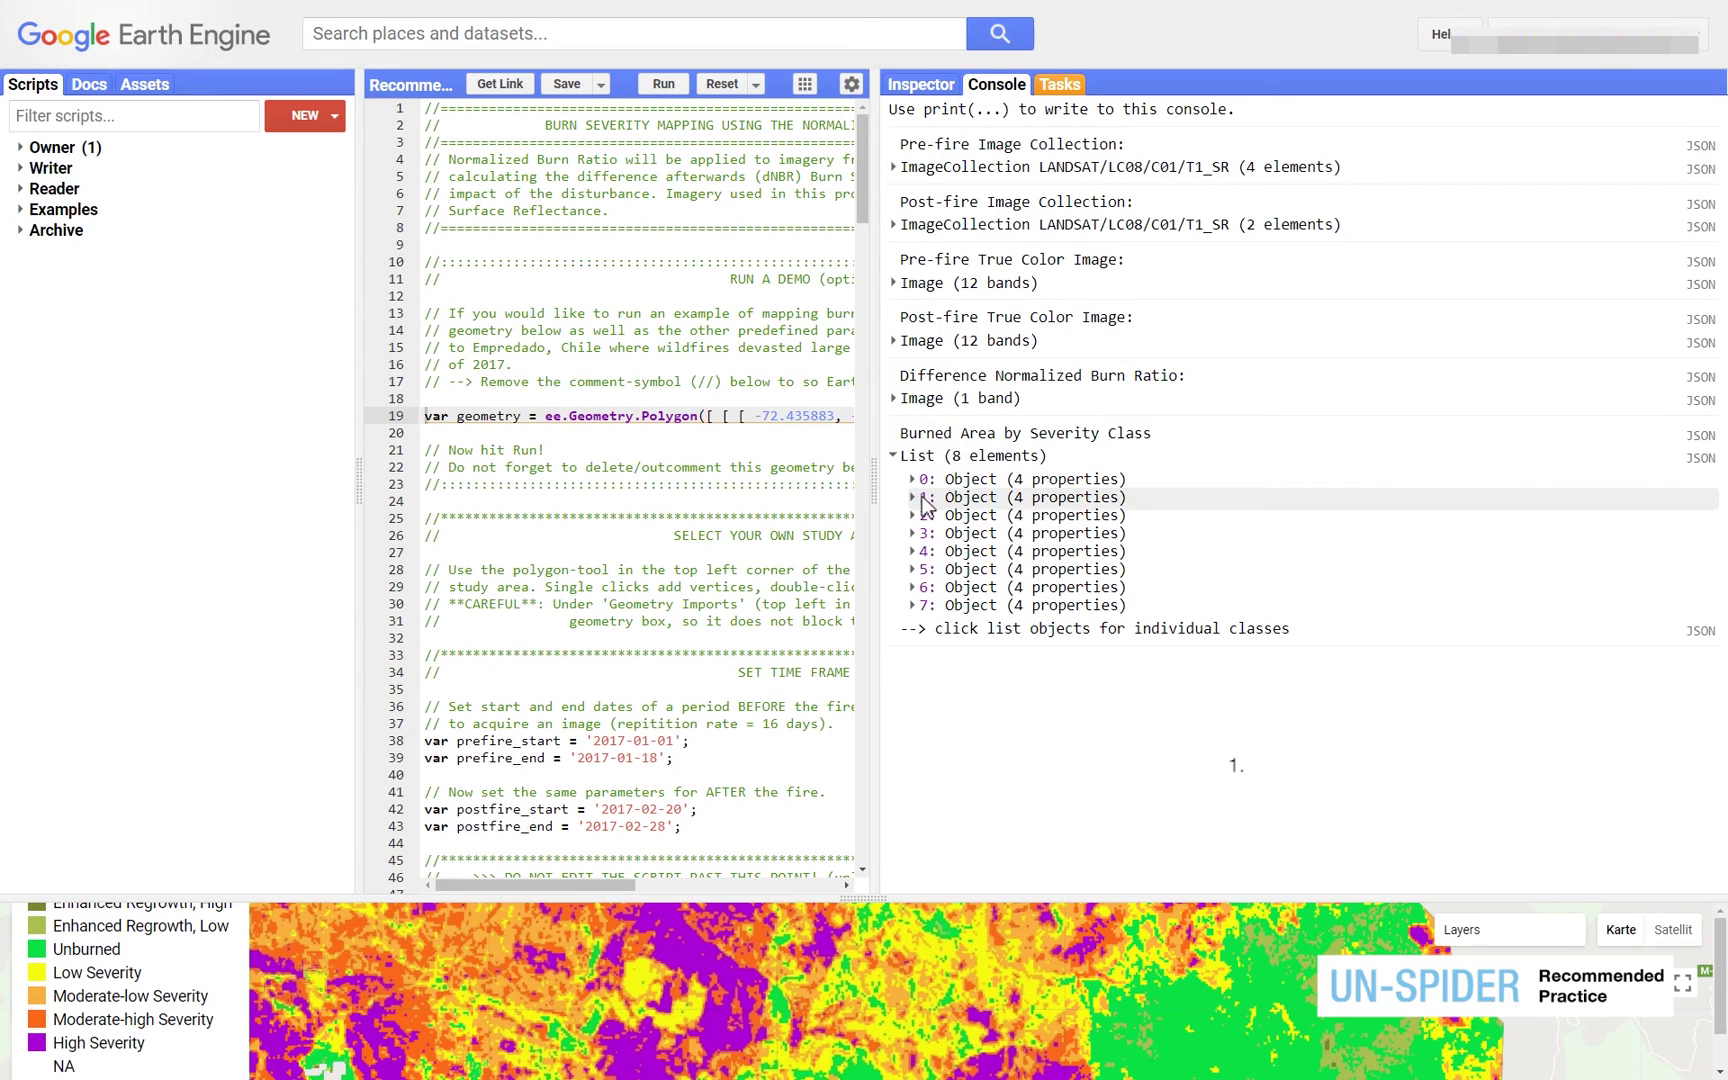
left_click(918, 497)
left_click(926, 611)
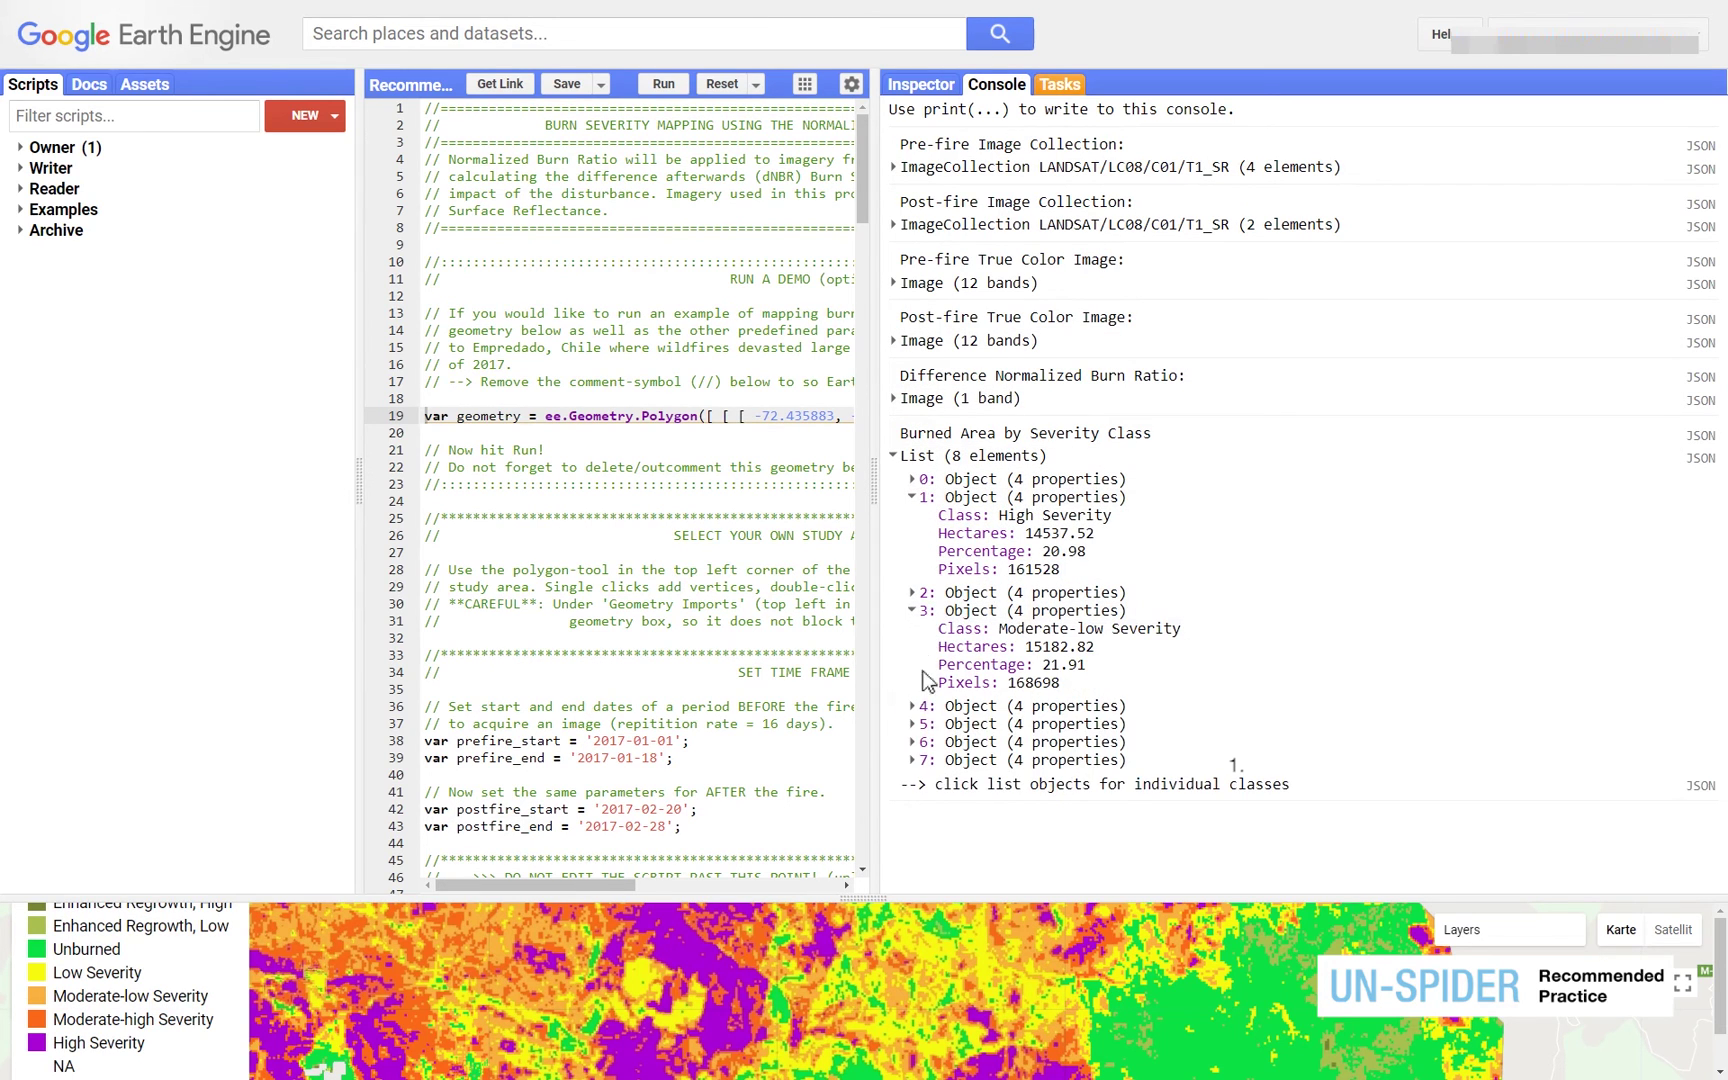
left_click(920, 727)
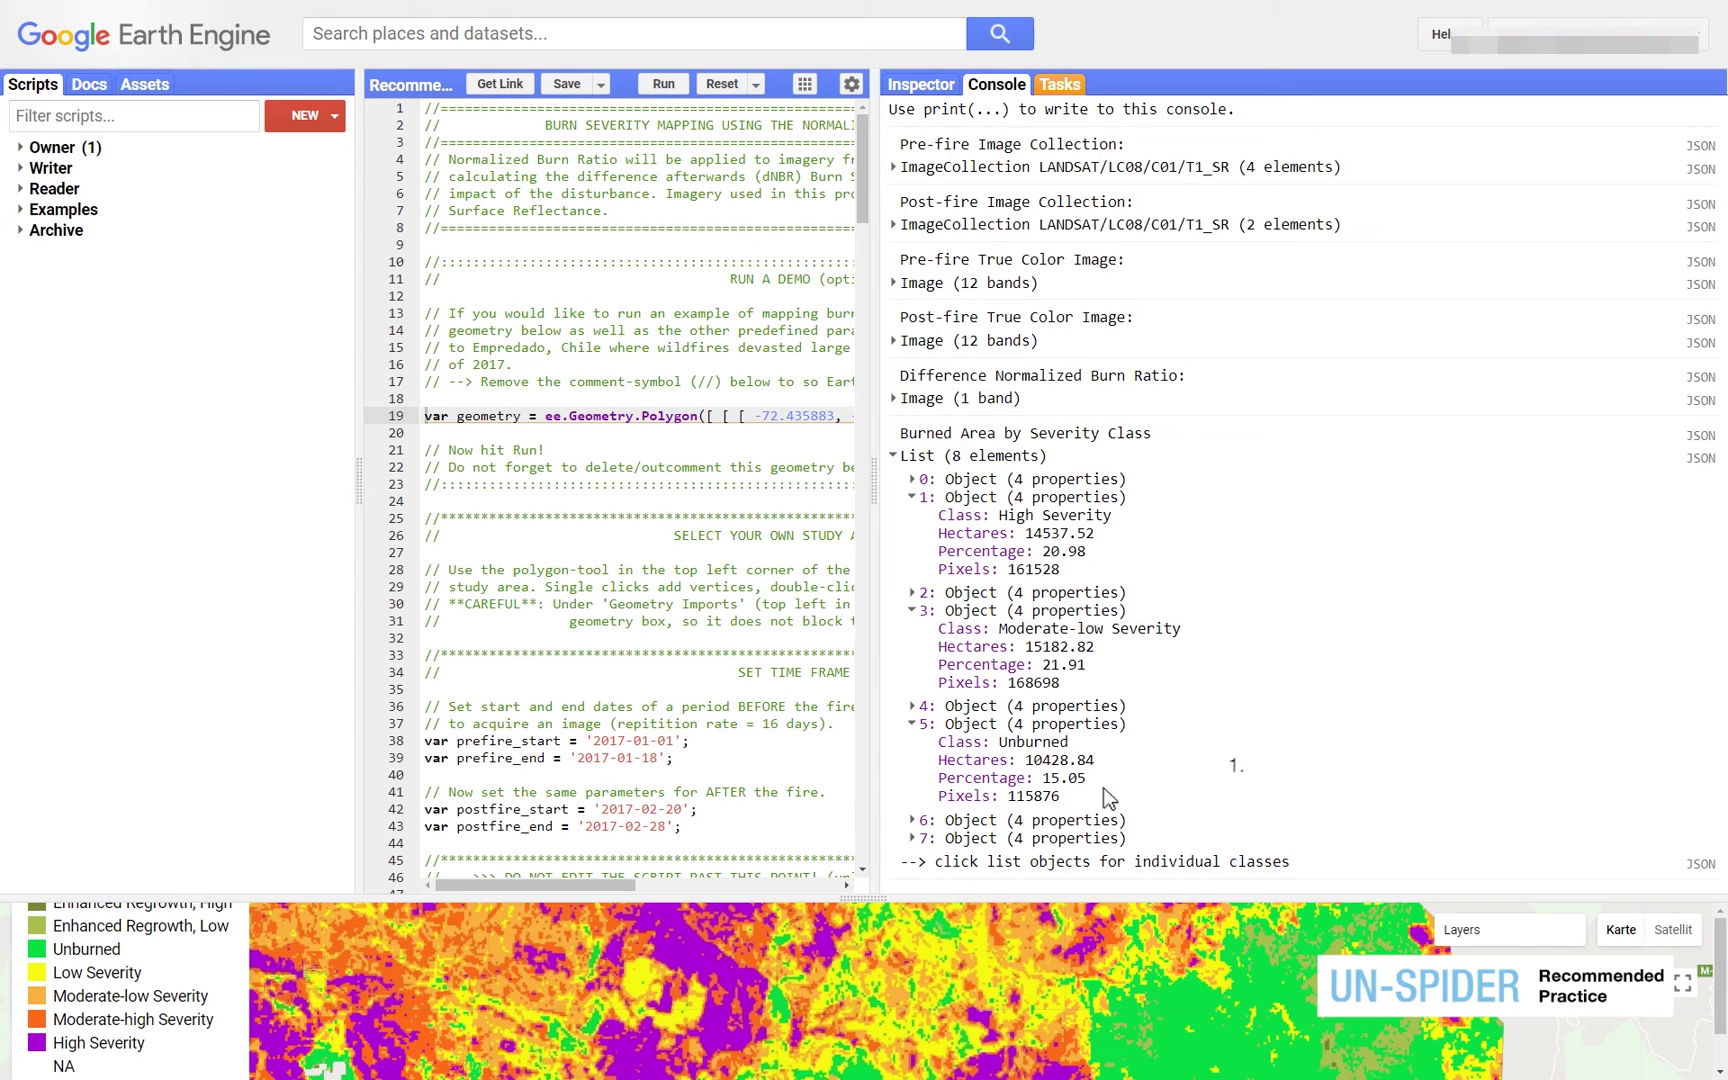
left_click(903, 459)
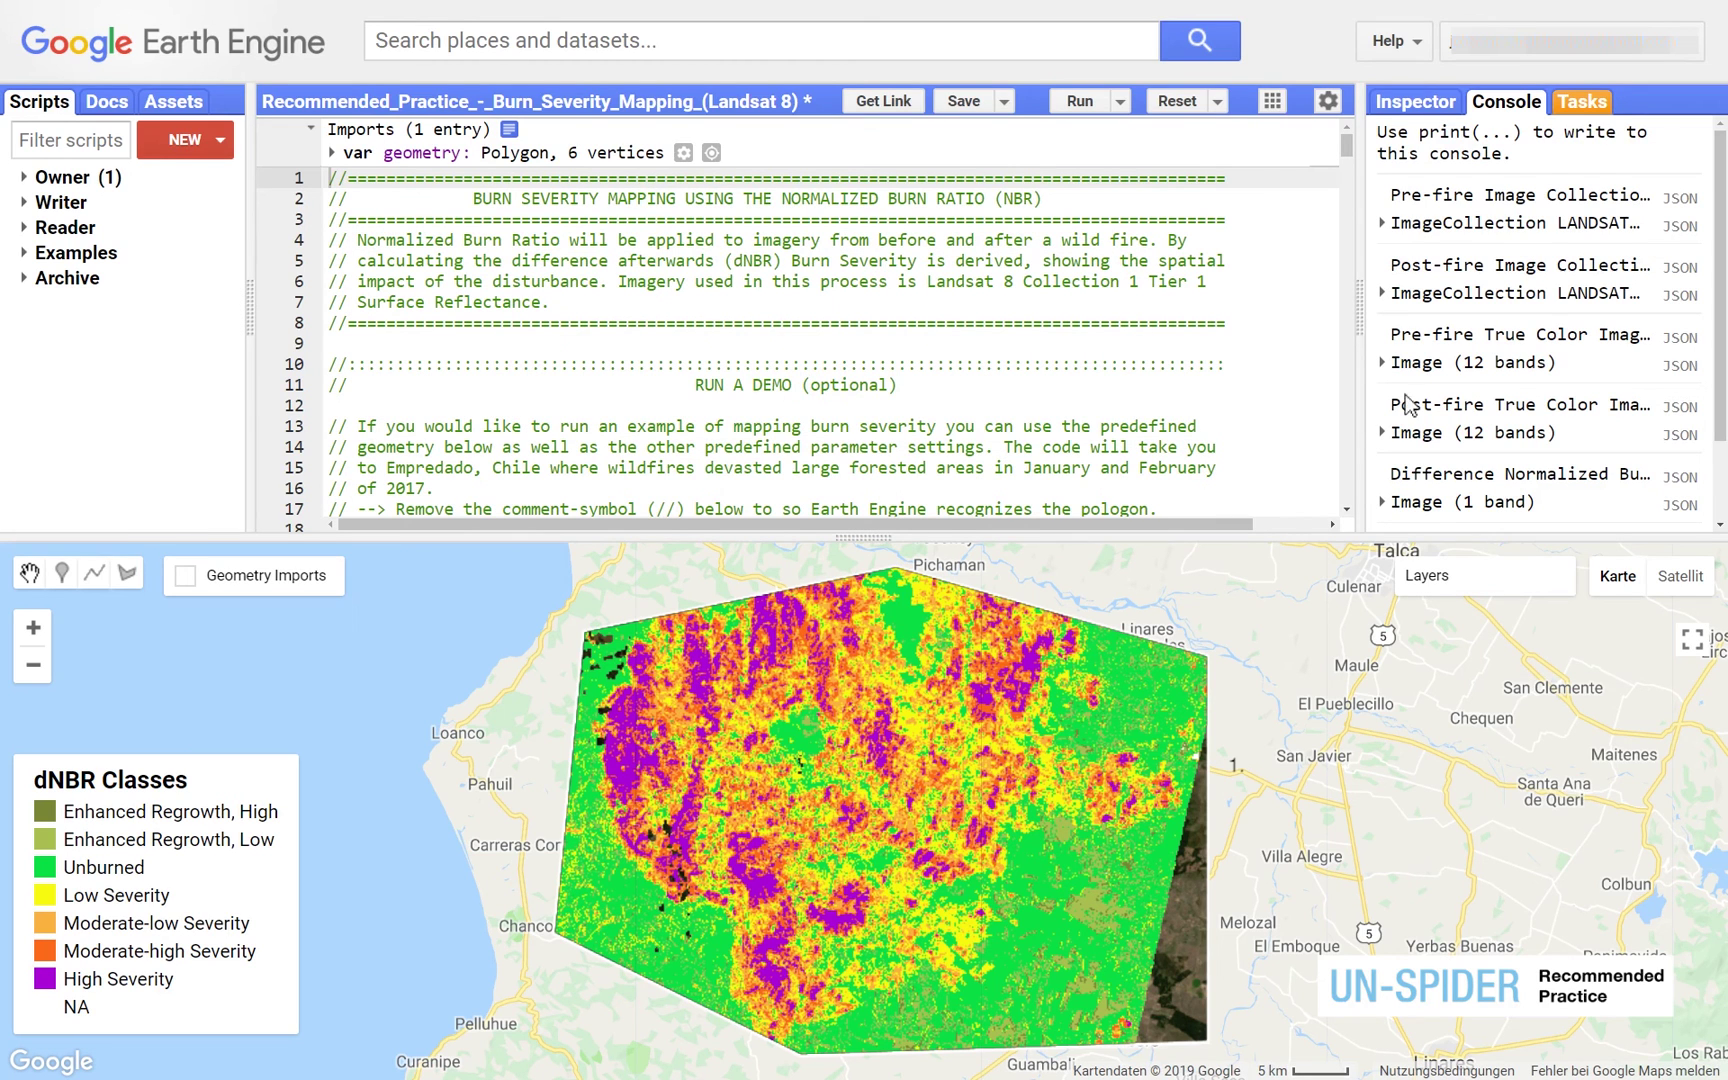
Open the myExportImageTask export dialog and select its task name text.
left_click(1585, 104)
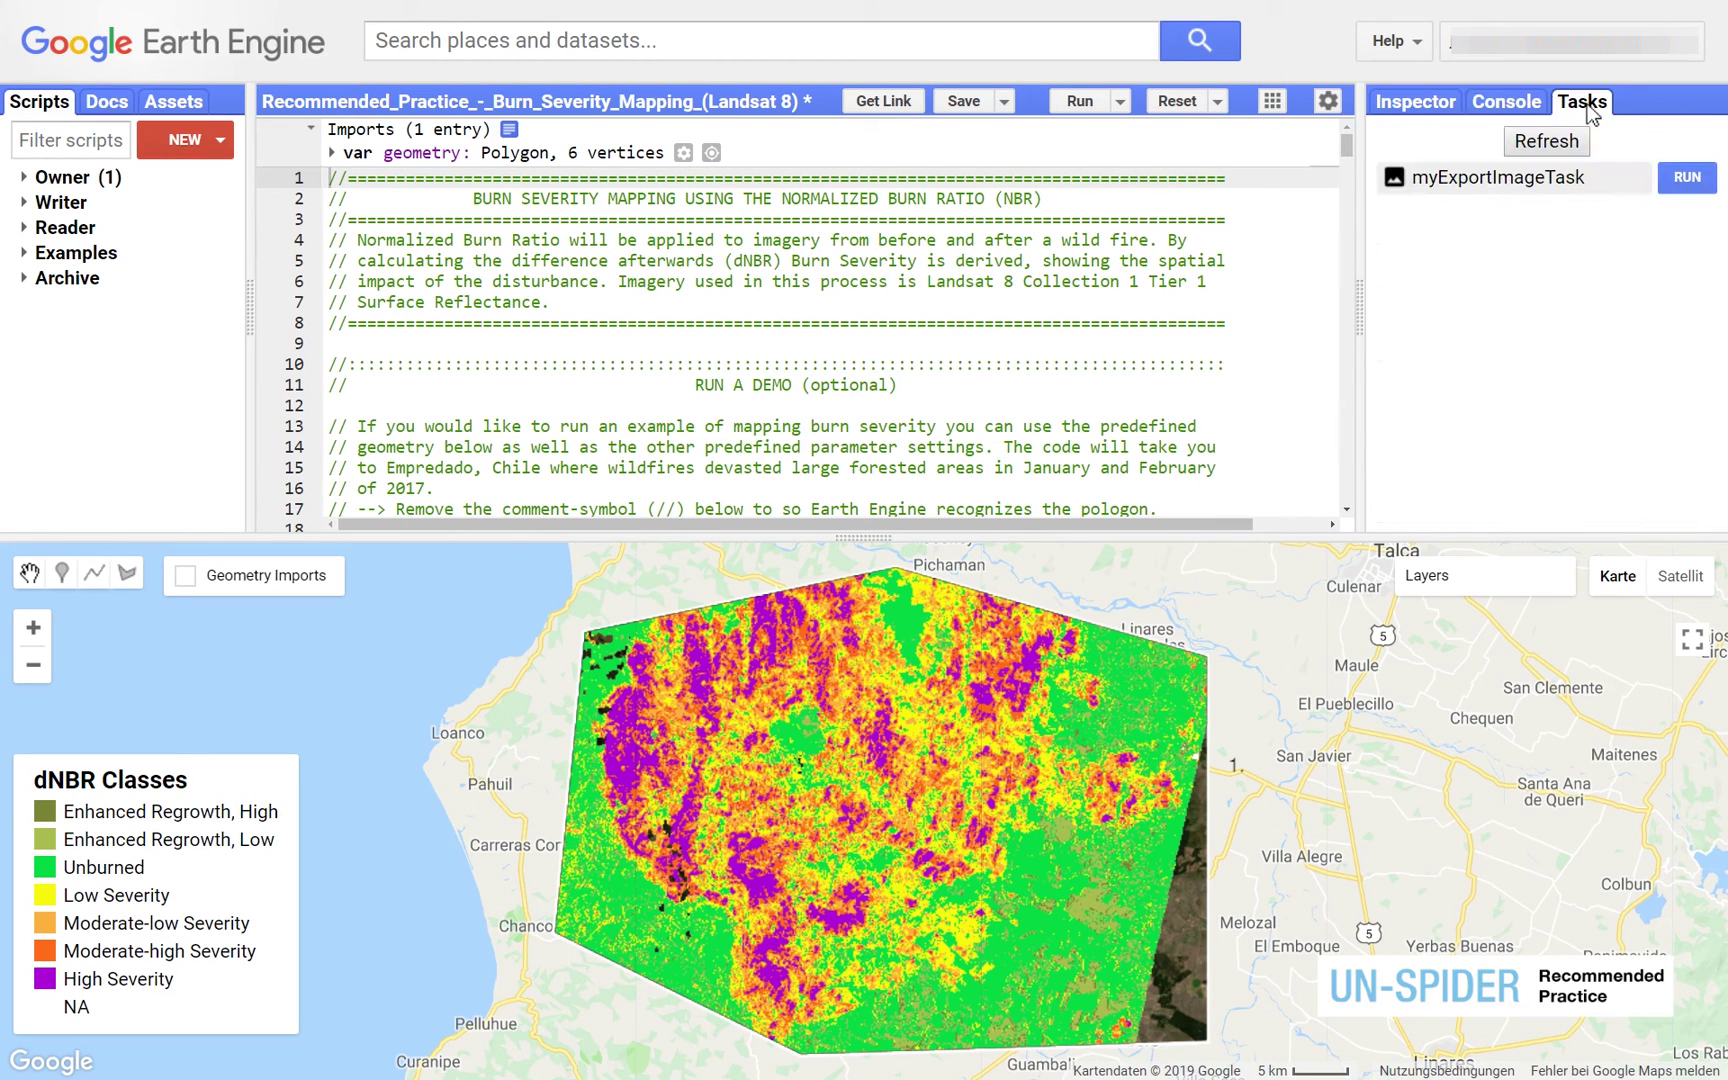
left_click(1688, 180)
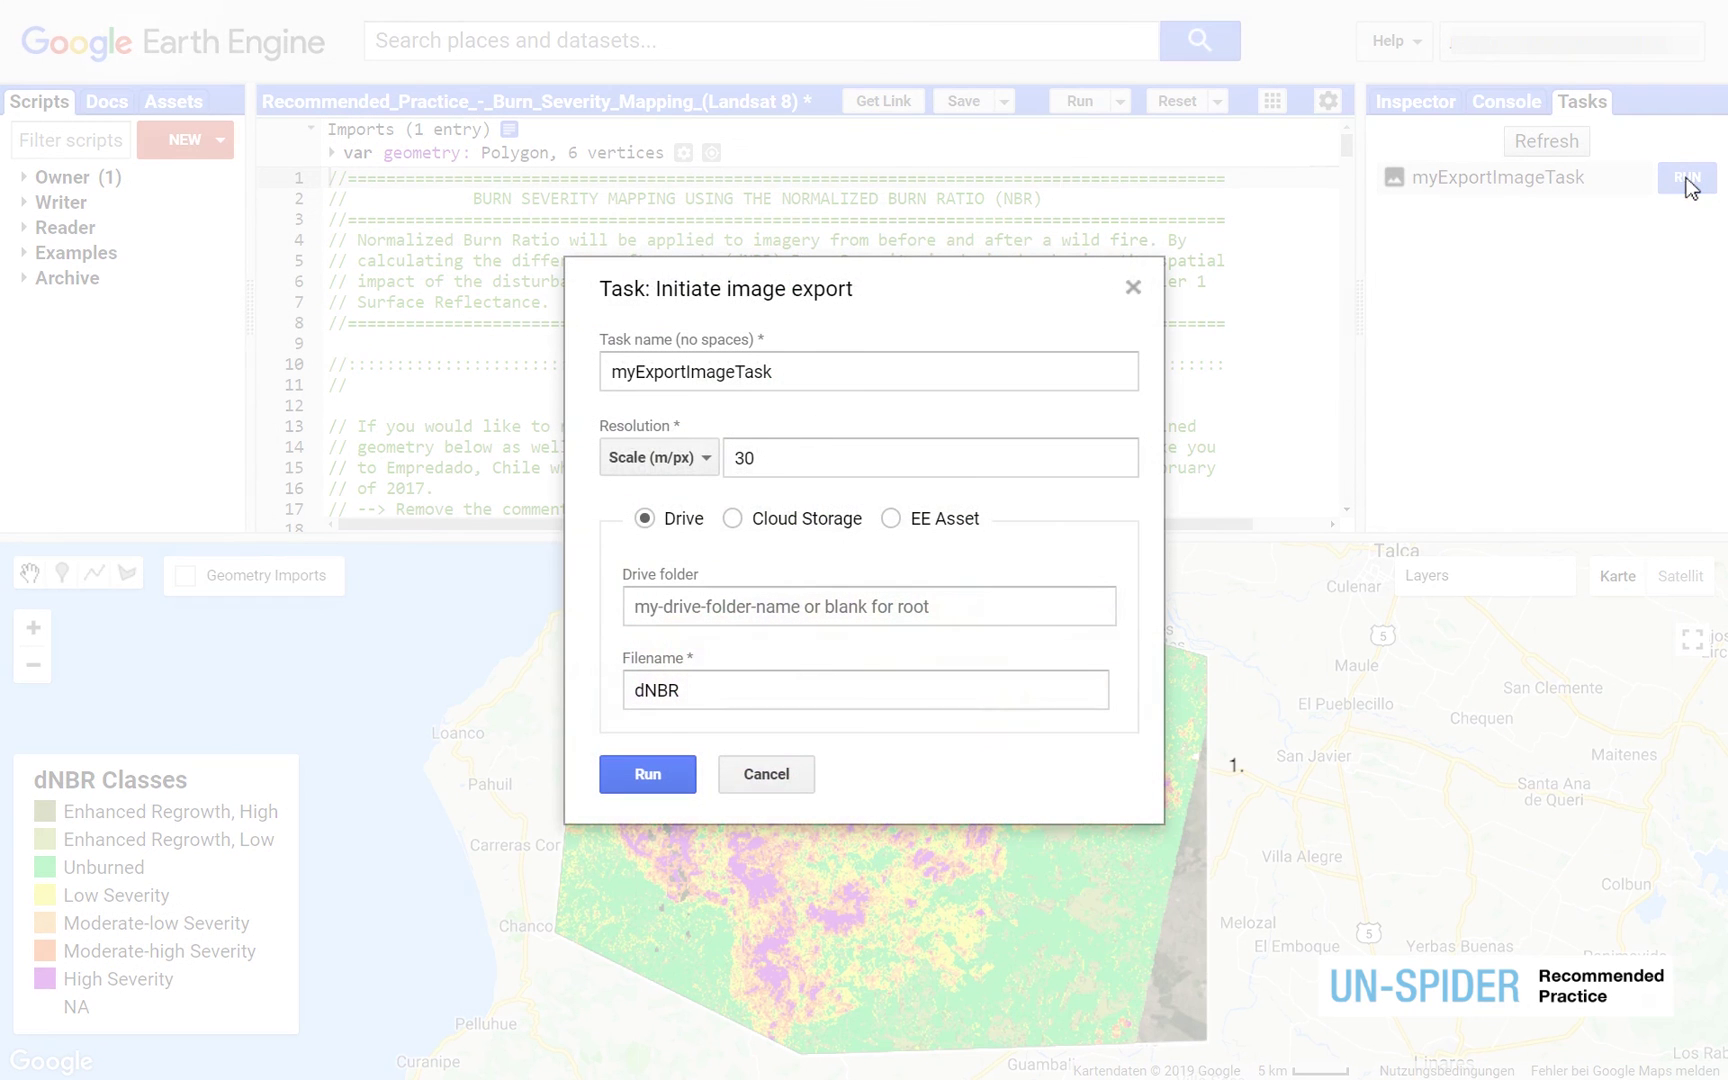
left_click_drag(819, 367, 543, 377)
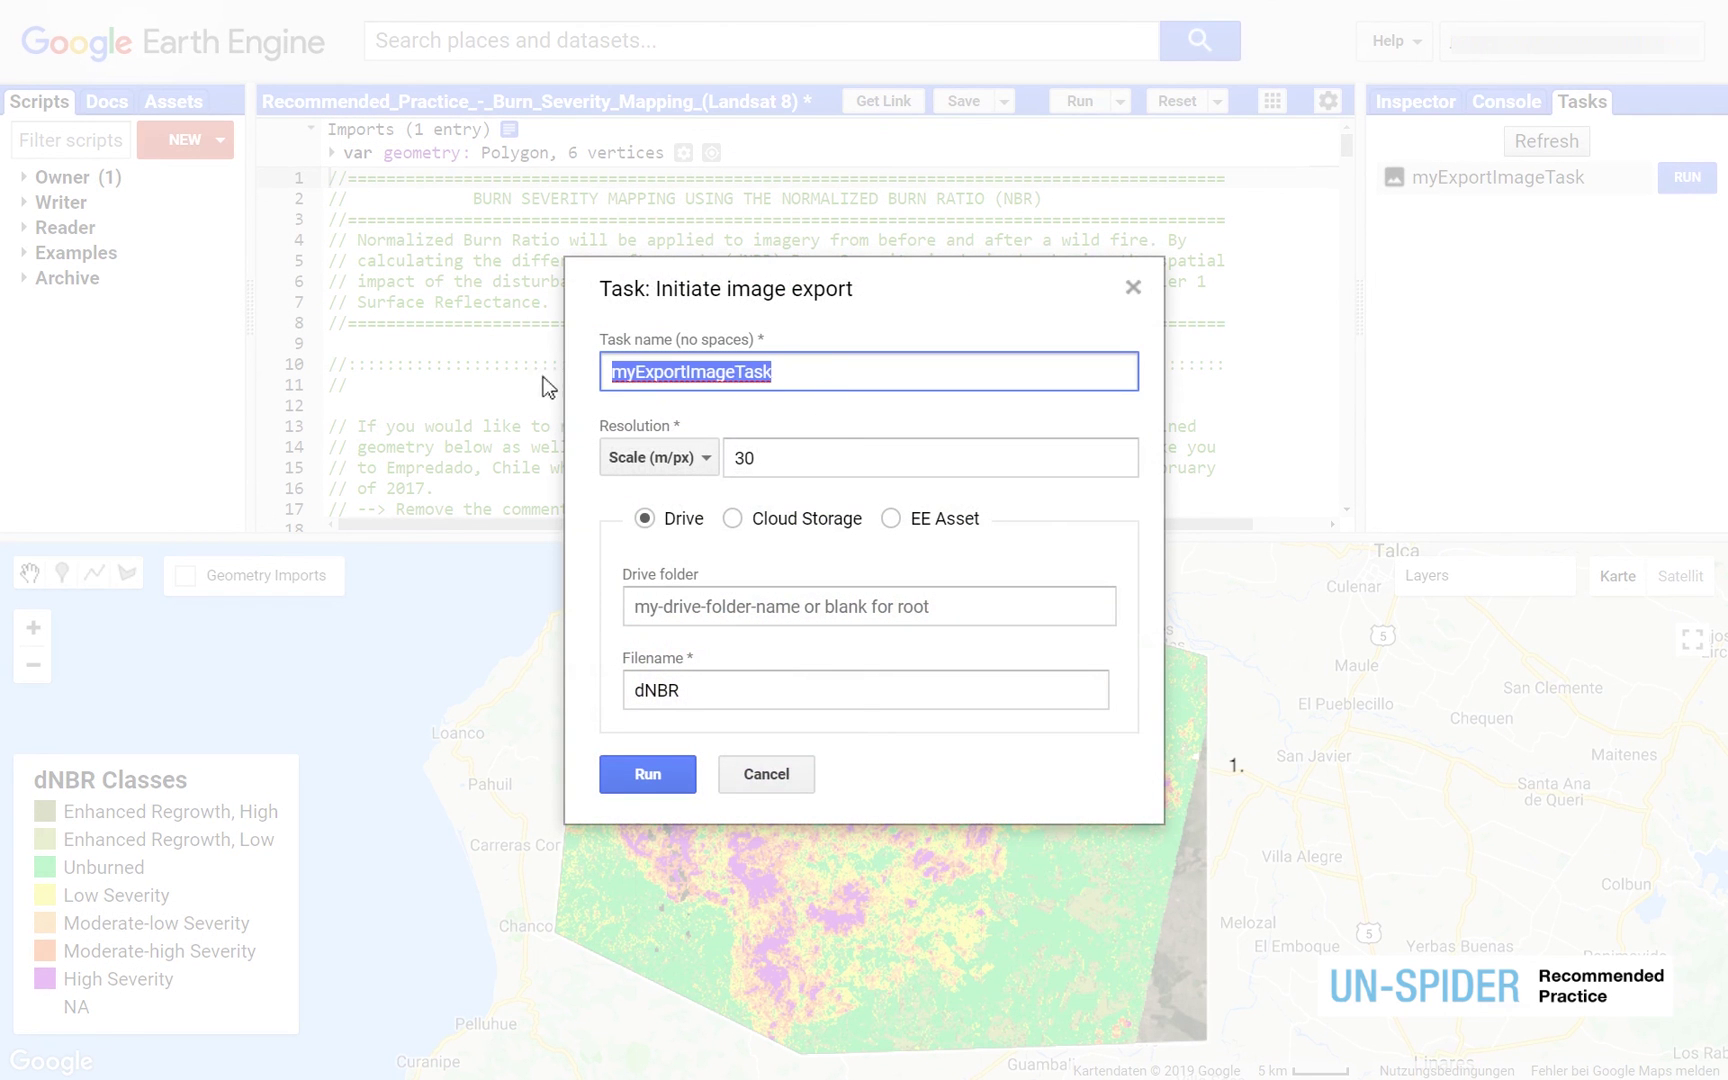